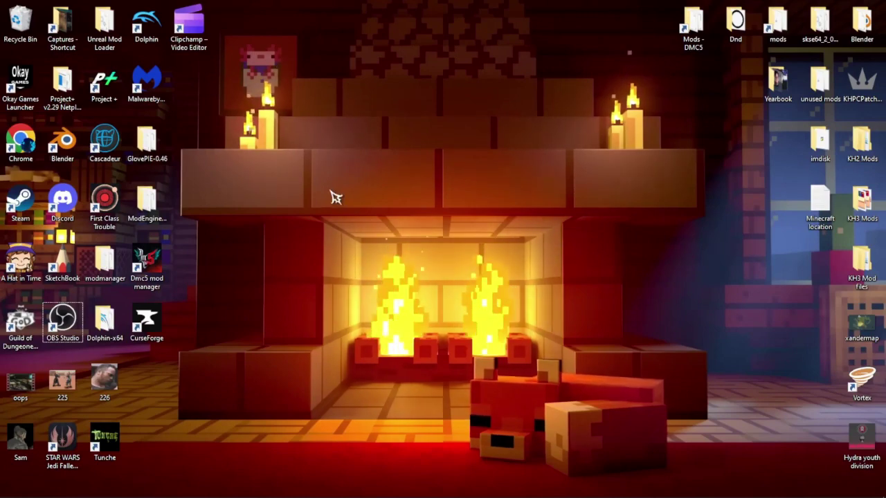
- Switch to Blender and start the Shortcut VUr key display in the viewport
mouse_move(200, 495)
left_click(177, 487)
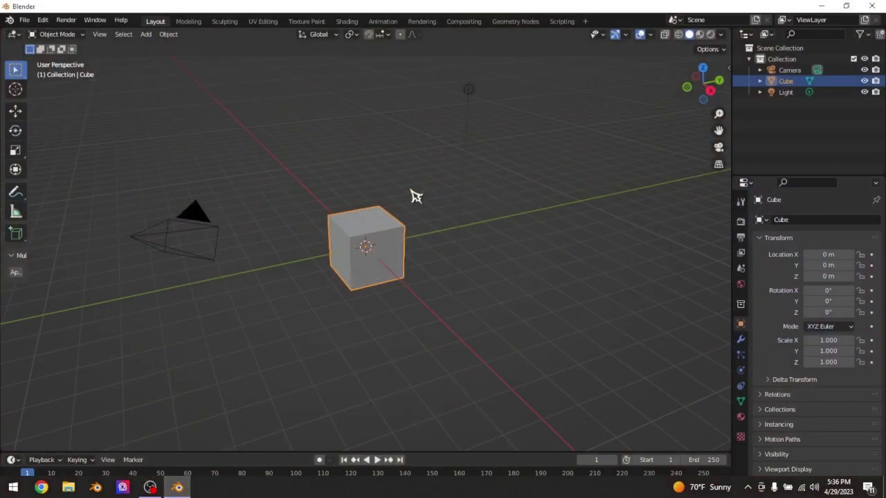
key("n")
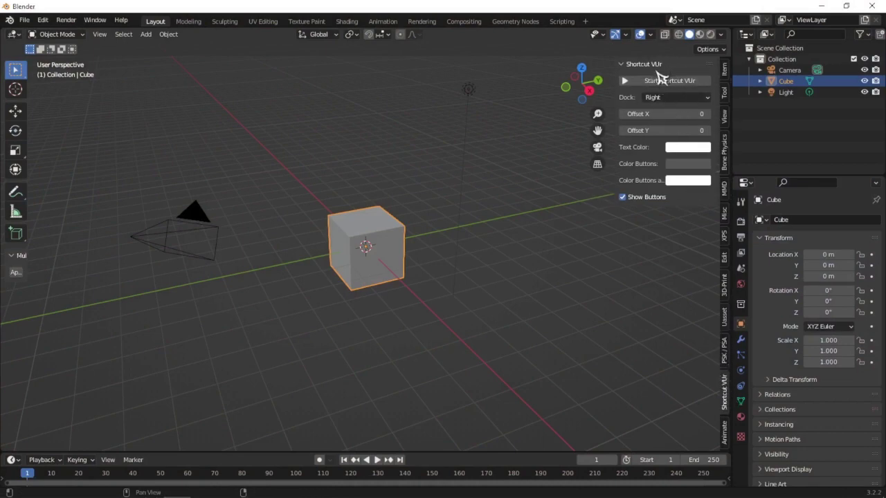
left_click(666, 81)
left_click(468, 172)
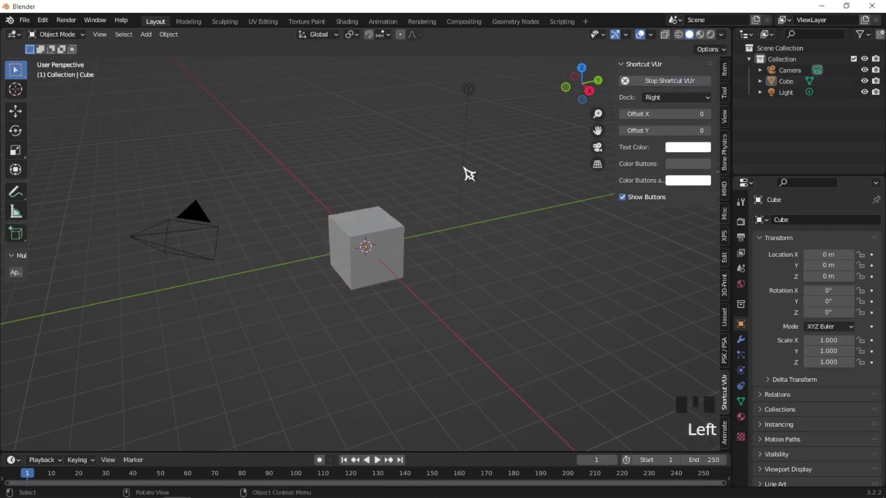
right_click(469, 173)
left_click(354, 140)
middle_click_drag(270, 121, 340, 125)
key("n")
scroll(388, 184, "up", 2)
- Delete the default cube from the scene
left_click(387, 184)
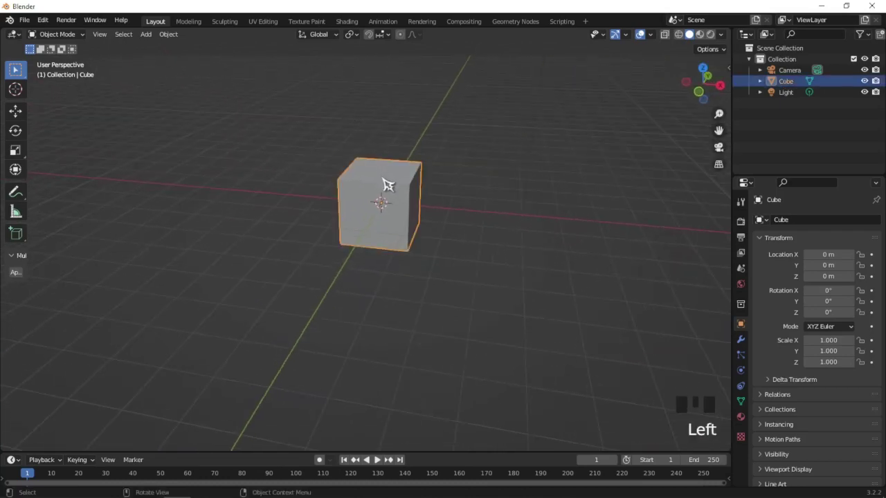
key("x")
middle_click_drag(385, 182, 277, 122)
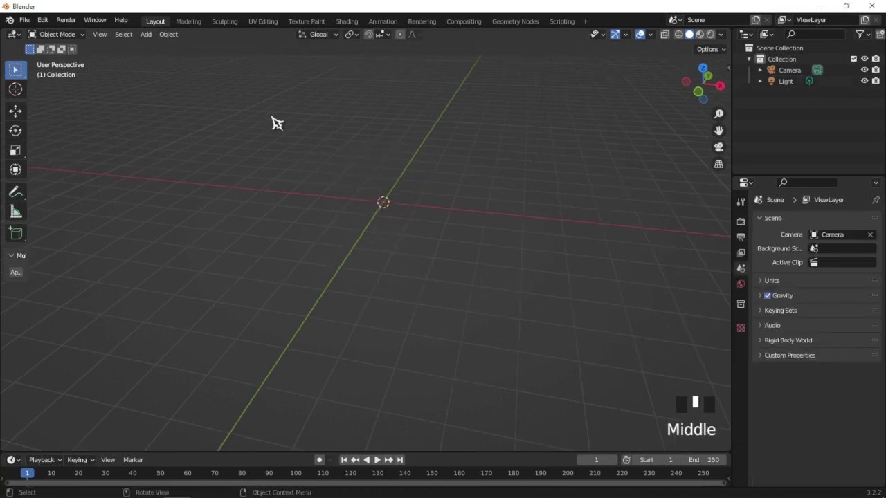
- Add a mesh plane at the scene's center and scale it up to about 10.5 as the ground
left_click(145, 34)
mouse_move(164, 47)
left_click(250, 47)
scroll(491, 155, "down", 2)
middle_click_drag(491, 154, 522, 143)
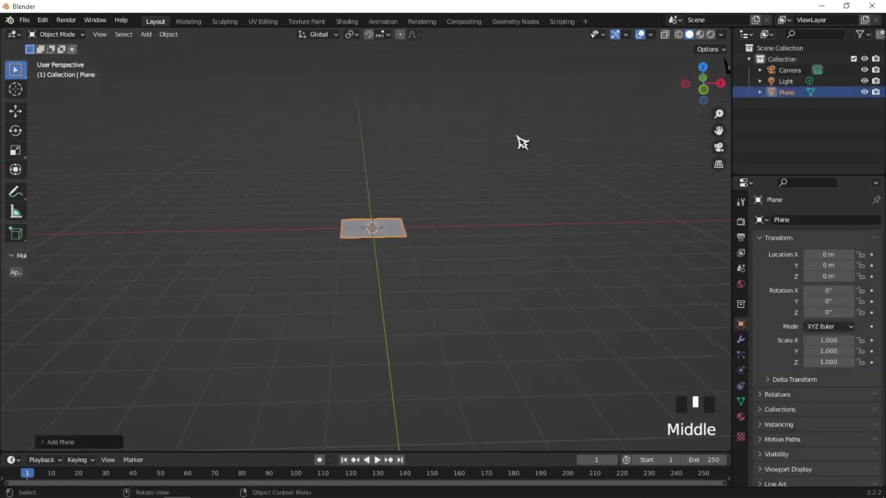
key("s")
left_click(562, 378)
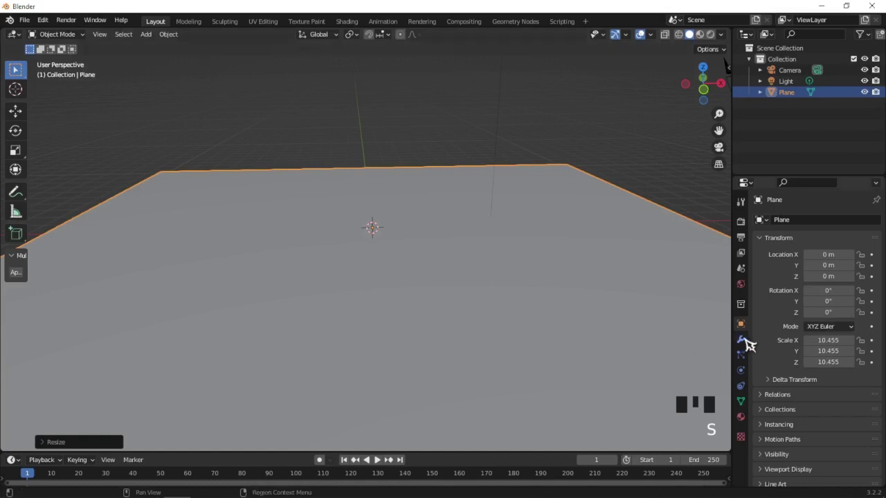
- Give the ground plane a slab thickness with a Solidify modifier and apply the modifier
left_click(740, 339)
left_click(797, 221)
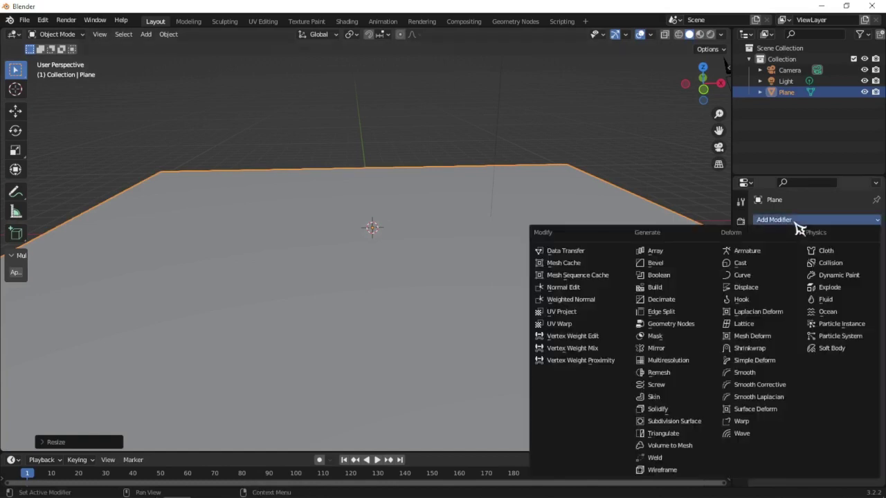
left_click(682, 409)
left_click_drag(834, 268, 851, 268, "shift")
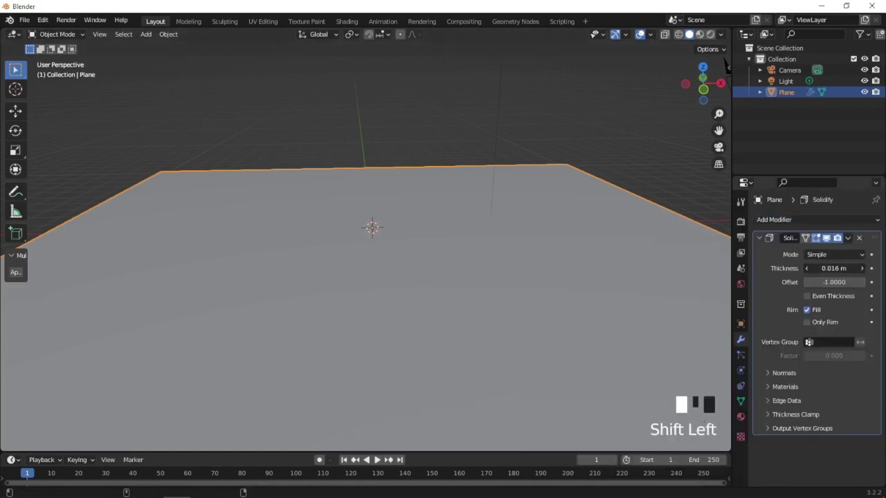
scroll(404, 286, "down", 2)
middle_click_drag(404, 286, 404, 257)
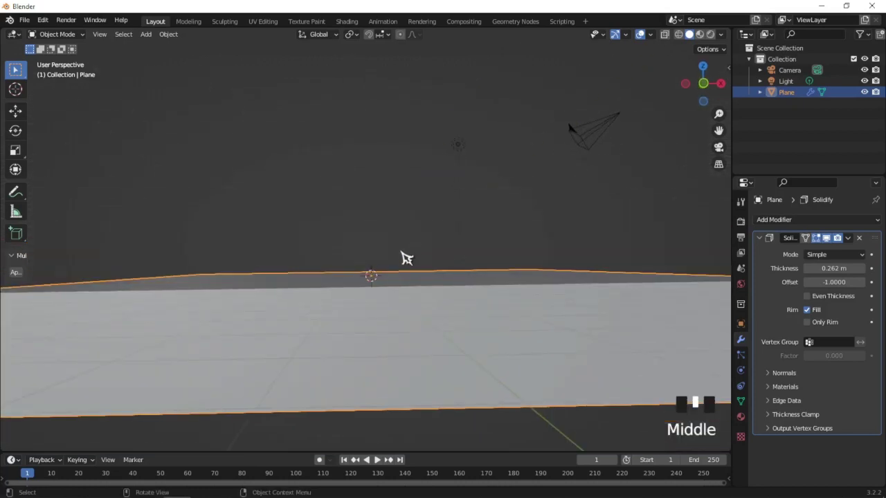
left_click_drag(834, 268, 801, 268, "shift")
left_click(849, 238)
left_click(841, 253)
middle_click_drag(395, 242, 389, 247)
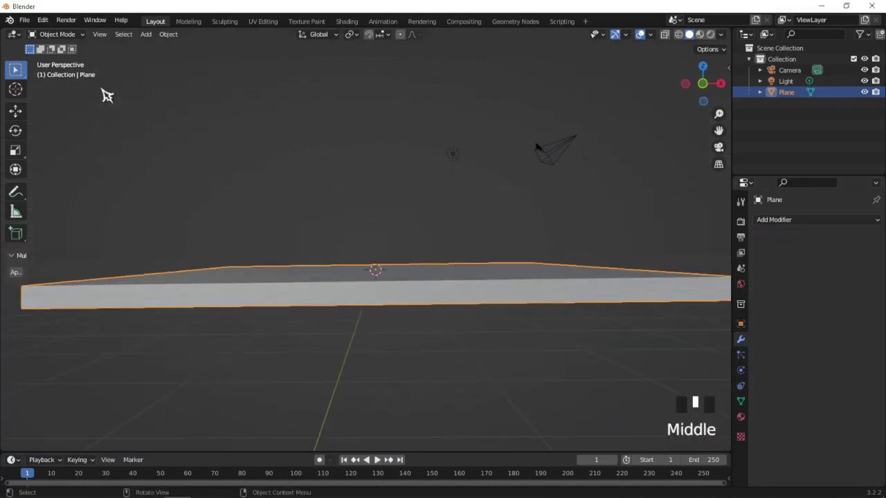
- Add a second mesh plane at the center of the ground and rotate it 90° about X to stand upright
left_click(146, 34)
mouse_move(153, 46)
left_click(235, 45)
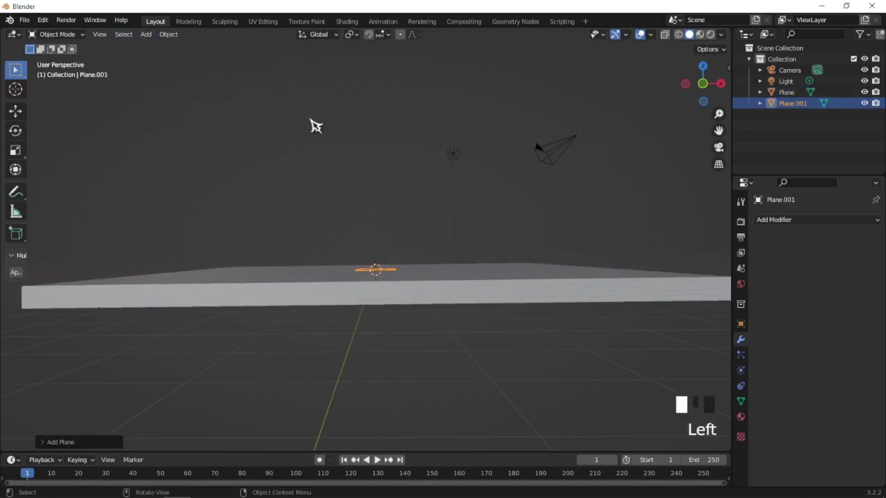
middle_click_drag(312, 125, 417, 235)
scroll(429, 221, "up", 2)
type("rx")
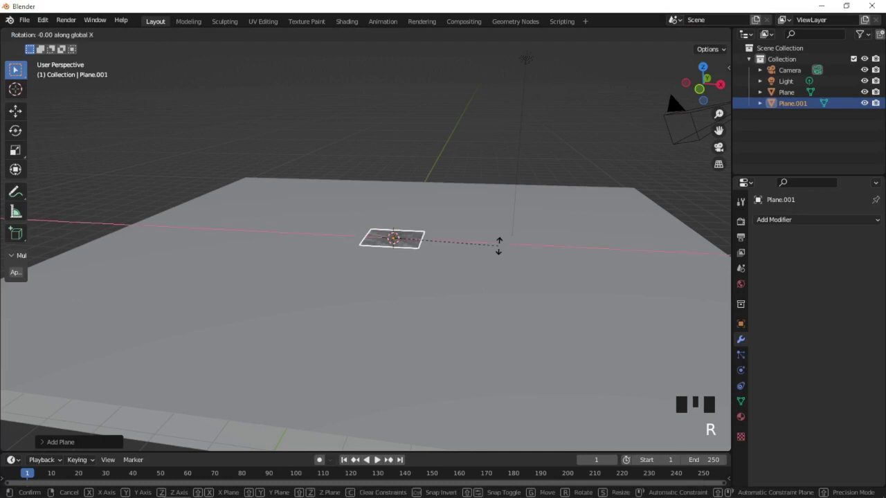
type("0")
key("Return")
- Move the upright plane 1 m up along Z so its lower edge rests on the ground
type("g")
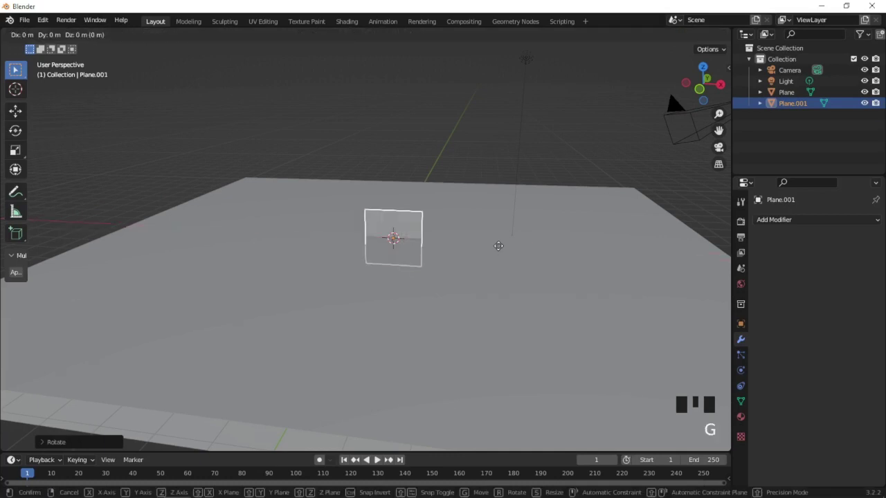
type("z")
type("1")
key("Return")
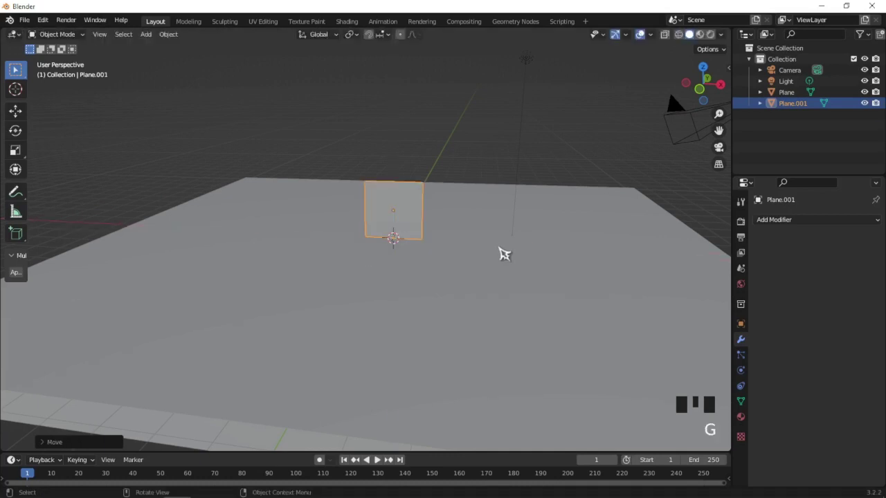
- Scale the upright plane around the 3D Cursor into a wall over twice as wide as tall, and switch the pivot to Bounding Box Center
middle_click_drag(503, 251, 528, 237)
key("period")
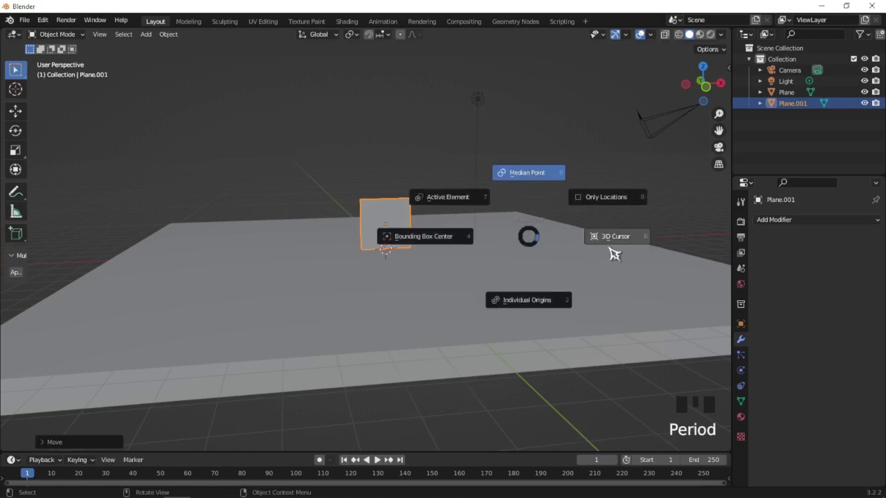
left_click(615, 238)
middle_click_drag(614, 238, 530, 258)
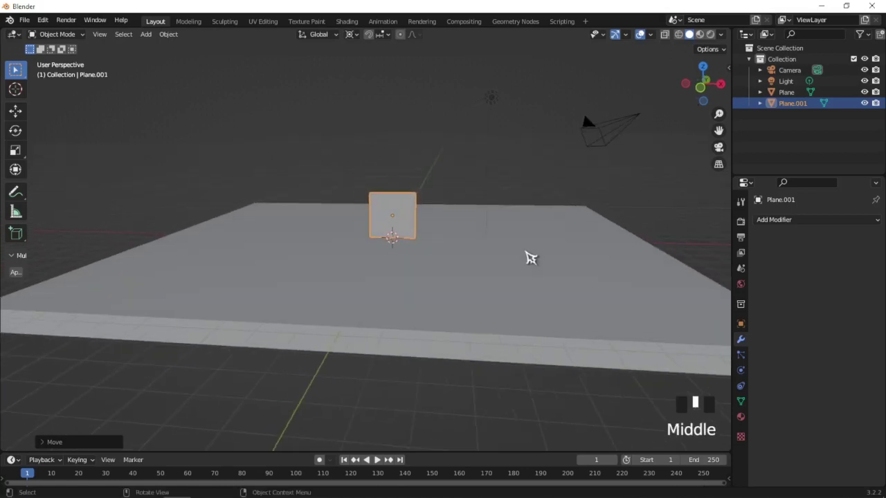
key("s")
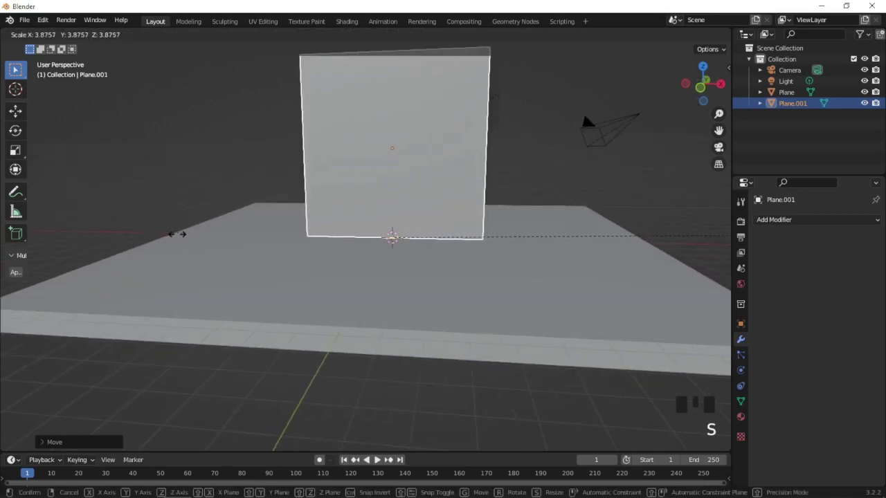
left_click(148, 240)
key("s")
key("x")
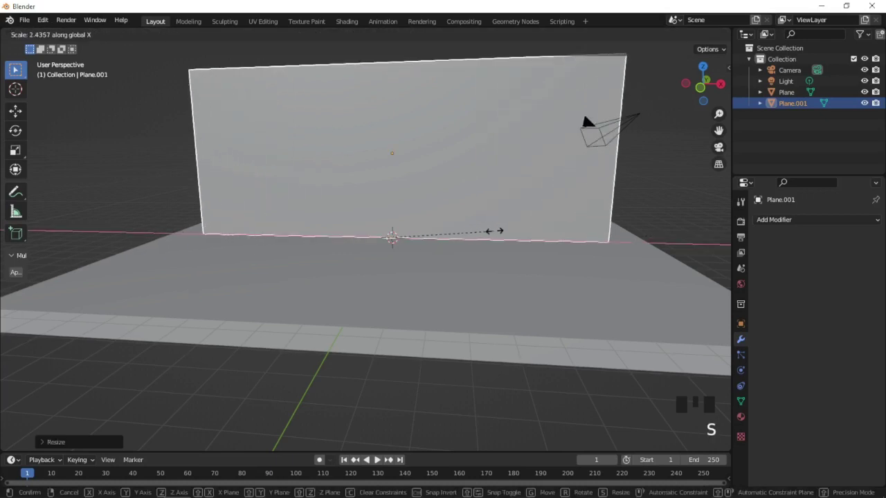
left_click(490, 237)
middle_click_drag(490, 241, 639, 197)
key("period")
- Thicken the wall slightly with a Solidify modifier and apply the modifier
left_click(789, 223)
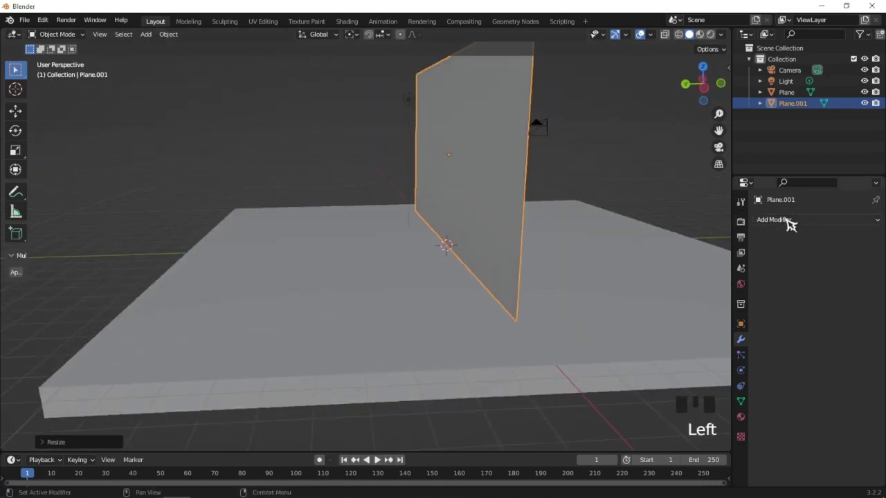
left_click(668, 401)
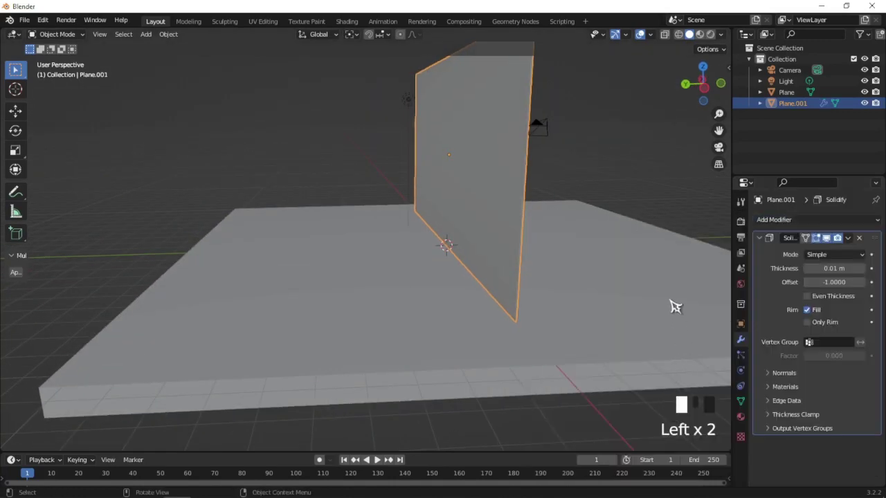
left_click_drag(833, 267, 873, 268, "shift")
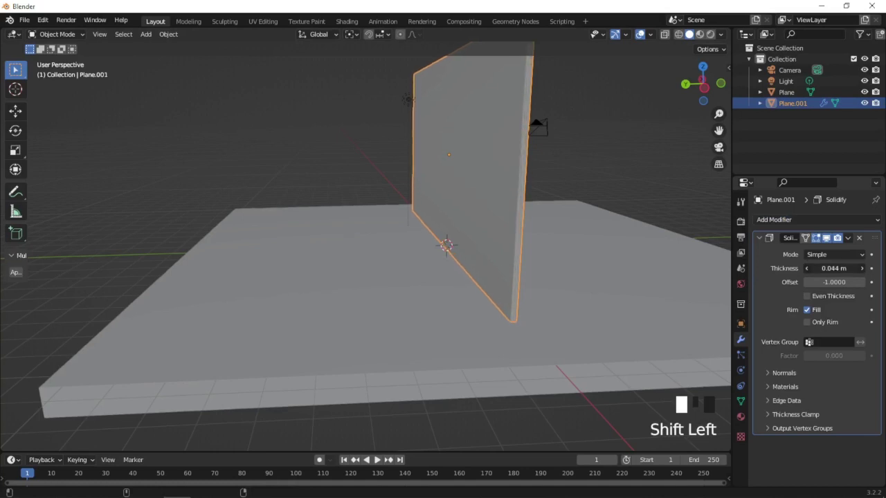
left_click(849, 238)
left_click(848, 252)
middle_click_drag(539, 231, 351, 190)
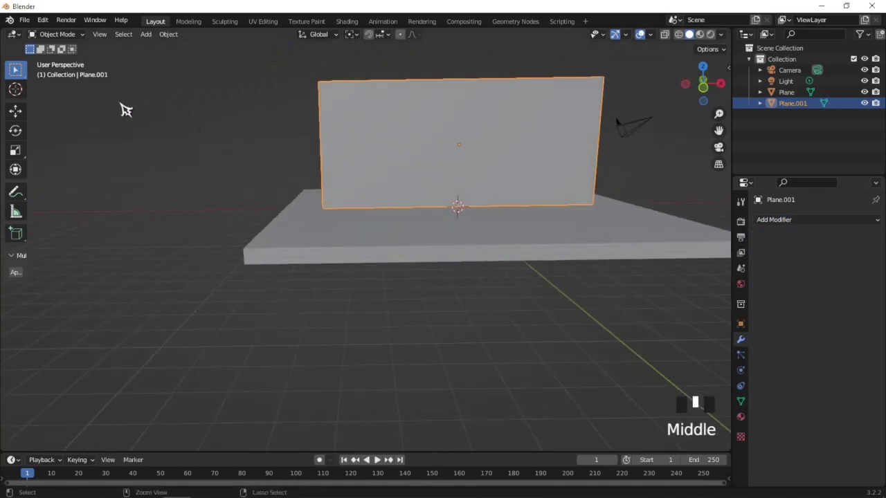
- Save the scene in the Youtube Videos folder as "wall crack physics 2.blend"
key("ctrl+s")
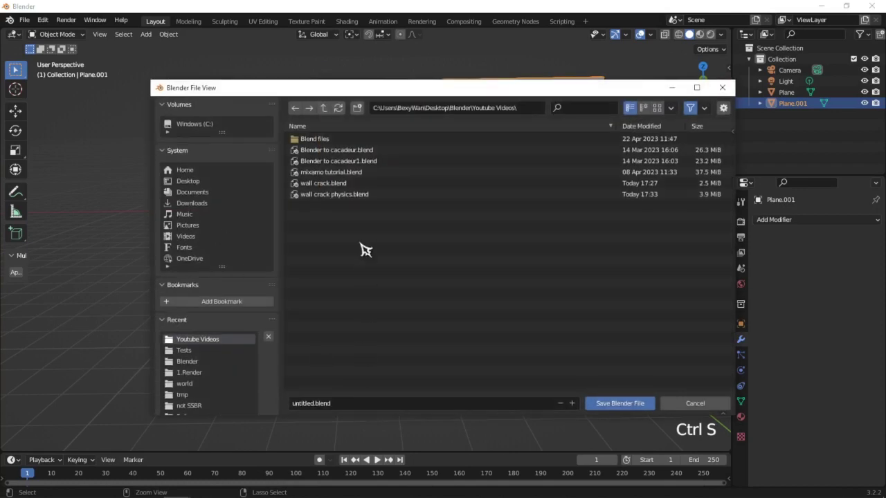
left_click(352, 195)
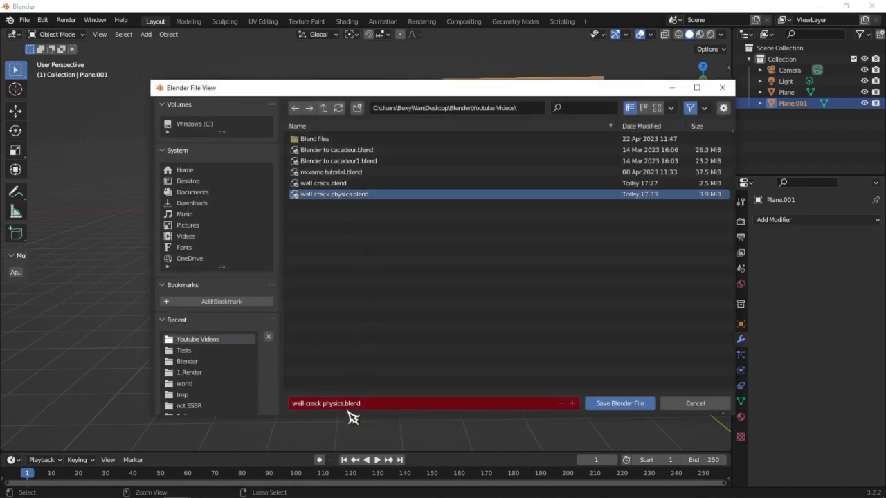
left_click(344, 404)
left_click(343, 403)
left_click(614, 405)
middle_click_drag(552, 225, 529, 217)
- Search the add-on preferences for "cell" to check whether the Cell Fracture add-on is enabled
left_click(43, 21)
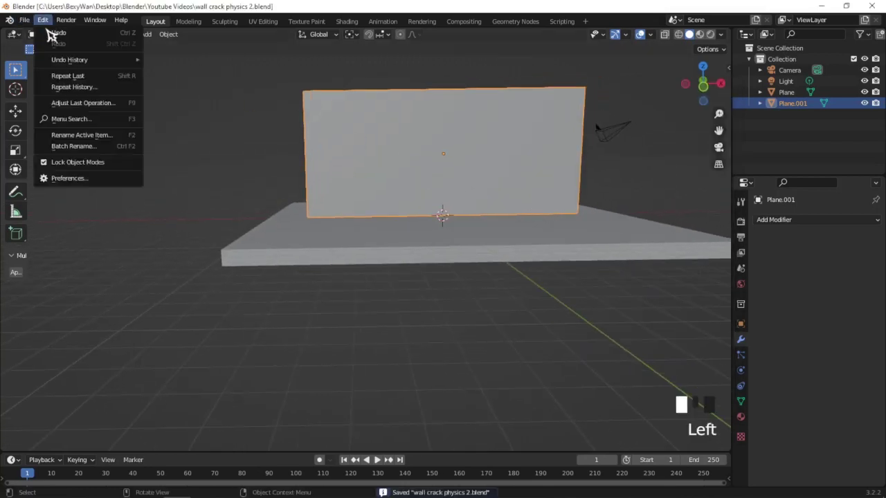
left_click(69, 175)
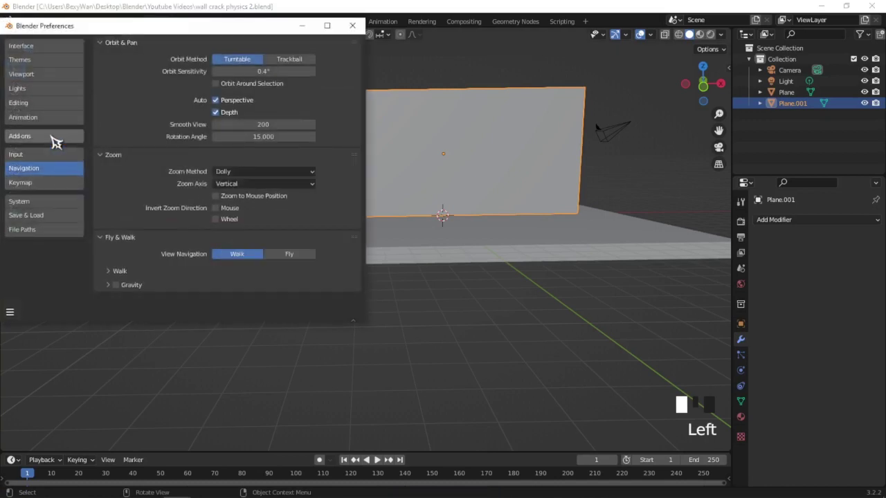
left_click(55, 138)
left_click(298, 59)
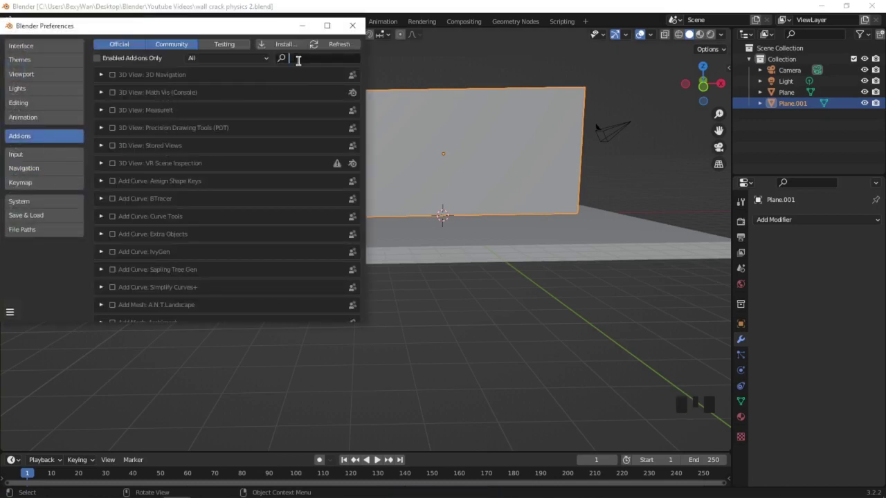
type("cell")
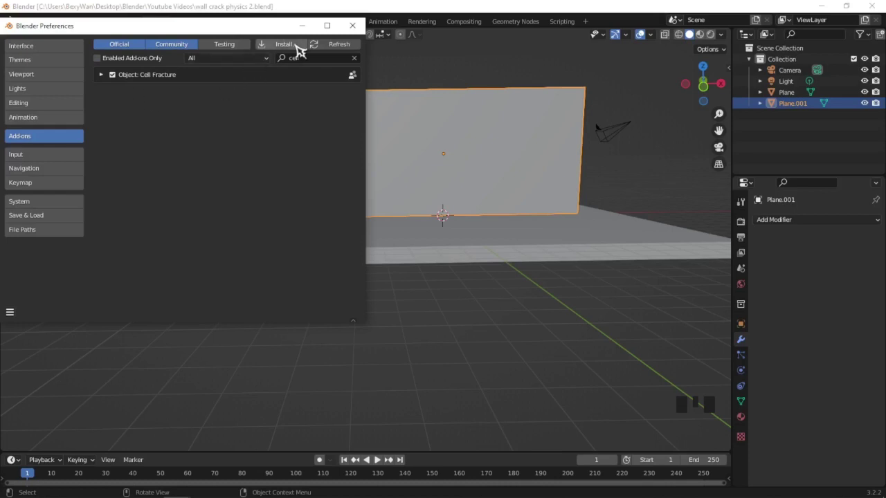
left_click(352, 27)
- Activate the Annotate tool for the front of the wall and set its stroke placement to Surface
middle_click_drag(217, 103, 182, 111, "shift")
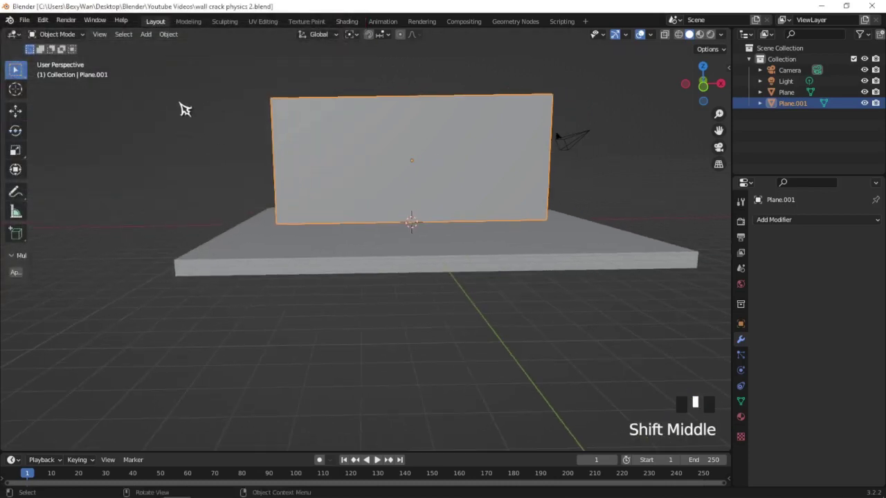
key("KP_1")
middle_click_drag(477, 181, 443, 264, "shift")
scroll(423, 211, "up", 2)
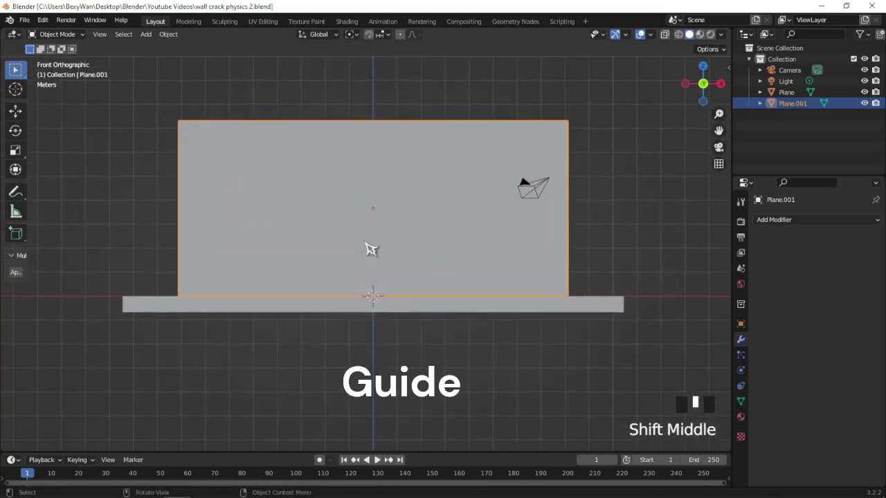
left_click(18, 194)
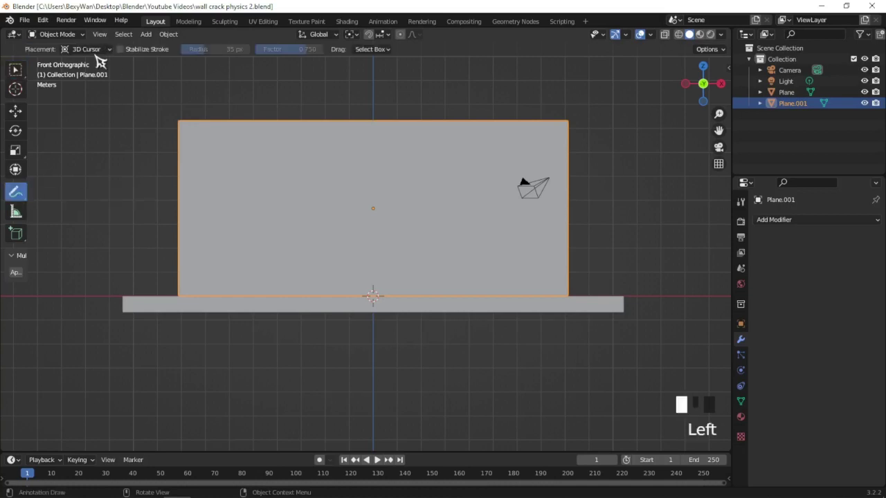
left_click_drag(87, 49, 99, 85)
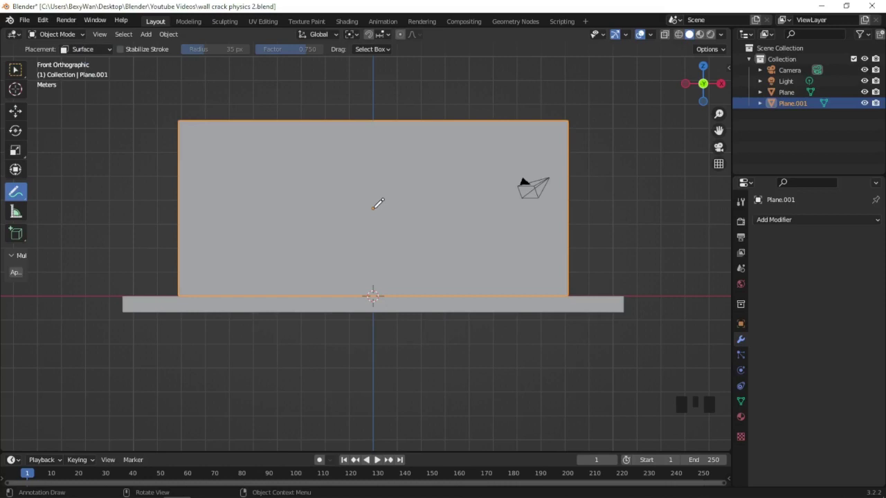
- Sketch jagged crack lines radiating from the wall's centre with rough rings around it, return to the selection tool and save the scene
left_click(377, 204)
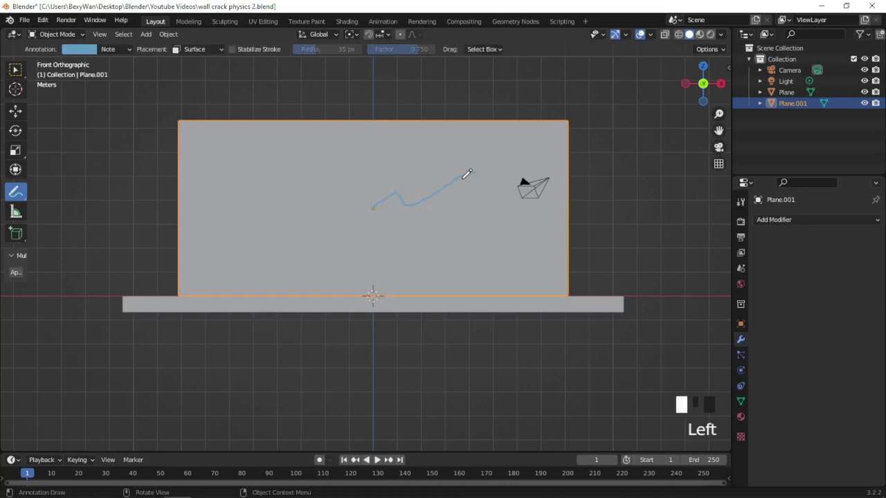
left_click_drag(379, 204, 390, 219)
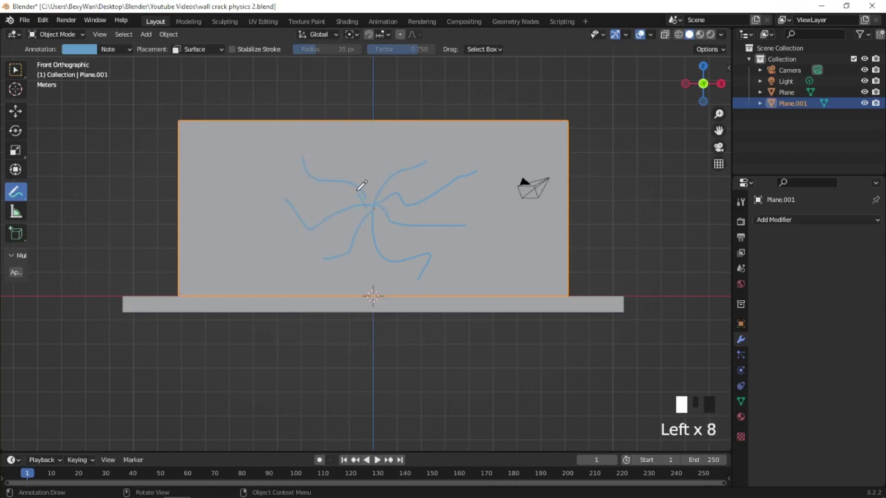
mouse_move(398, 184)
left_mouse_down()
mouse_move(371, 185)
mouse_move(328, 218)
mouse_move(249, 194)
left_mouse_up()
left_click_drag(303, 158, 232, 160)
left_click_drag(329, 258, 261, 263)
left_click_drag(422, 260, 478, 275)
left_click_drag(454, 225, 513, 248)
left_click_drag(477, 175, 498, 170)
left_click(15, 70)
key("ctrl+s")
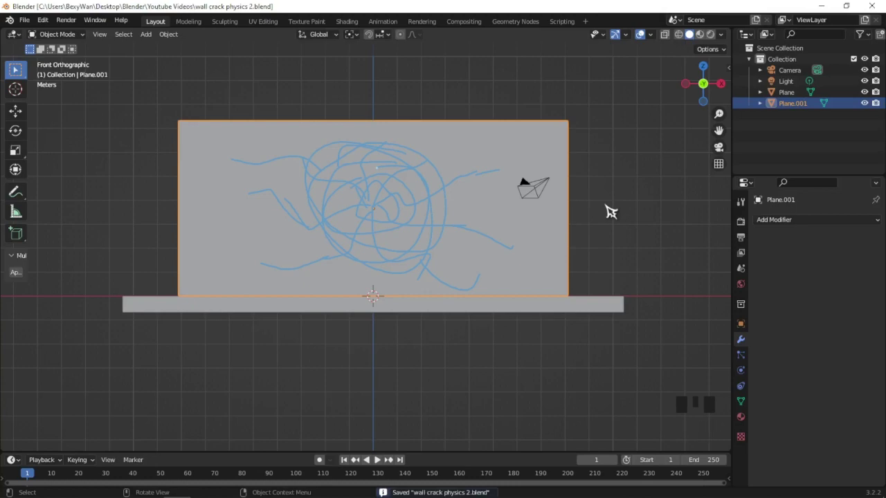
- Run Cell Fracture on the wall with Annotation Pencil as point source, source limit 179 and collection name "wall cells"
middle_click_drag(610, 212, 580, 209)
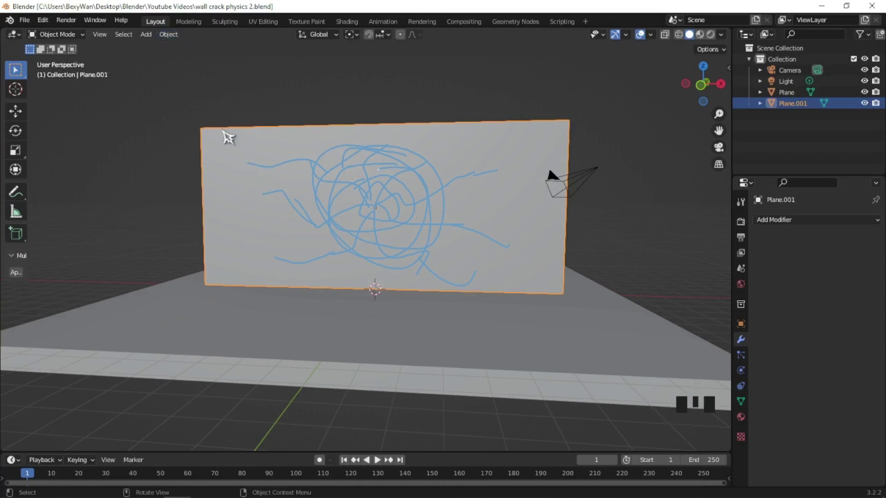
left_click(172, 38)
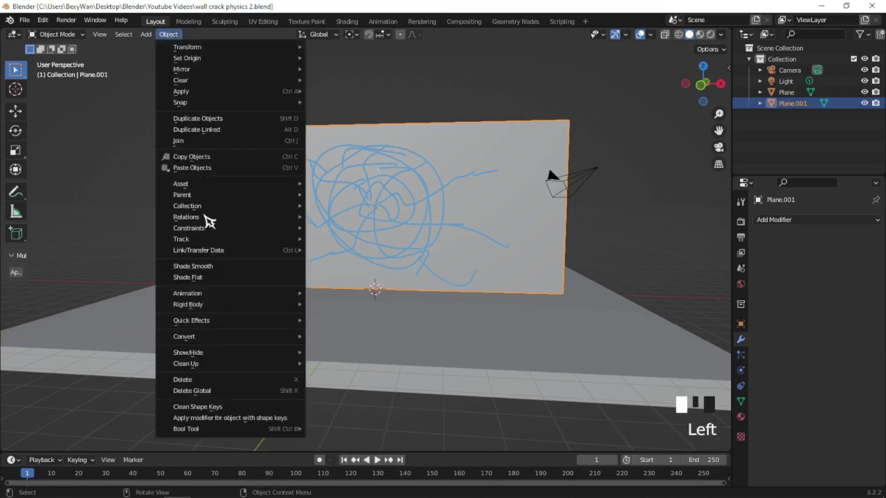
mouse_move(204, 322)
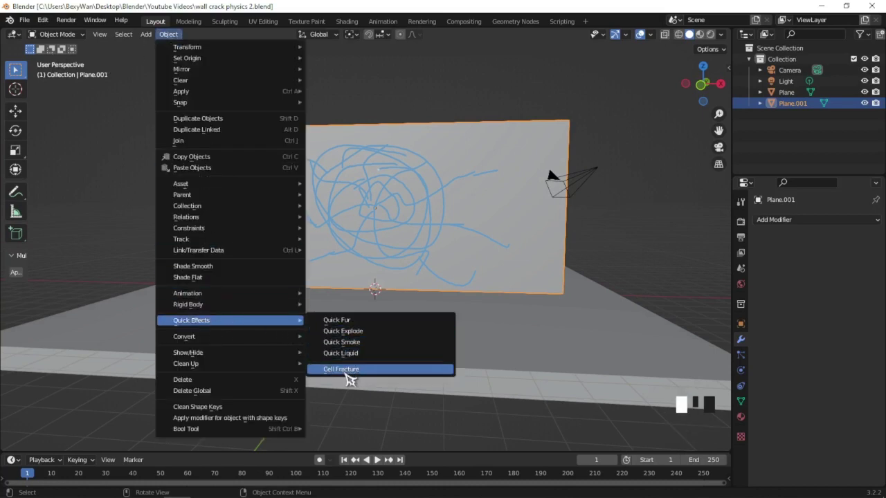
left_click(346, 372)
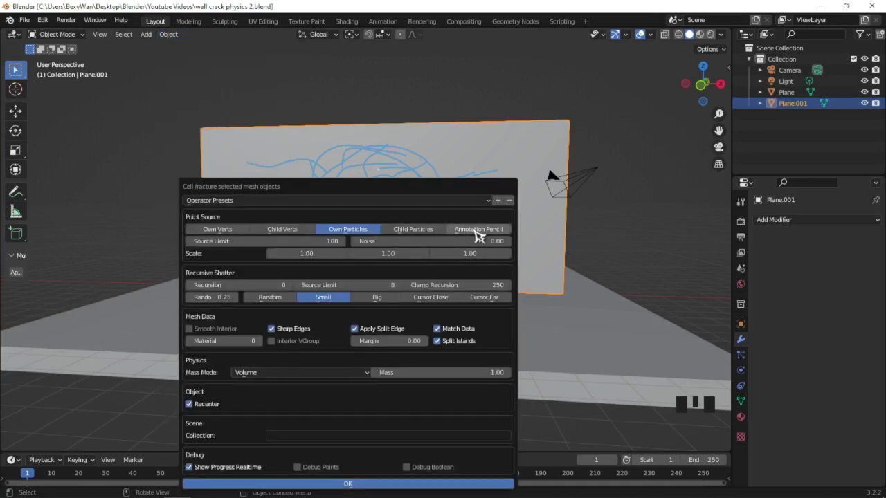
left_click(477, 232)
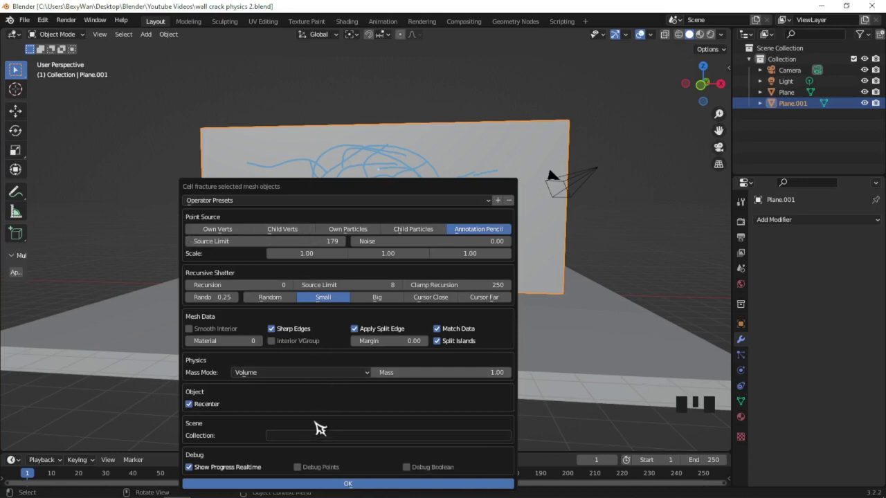
left_click(330, 434)
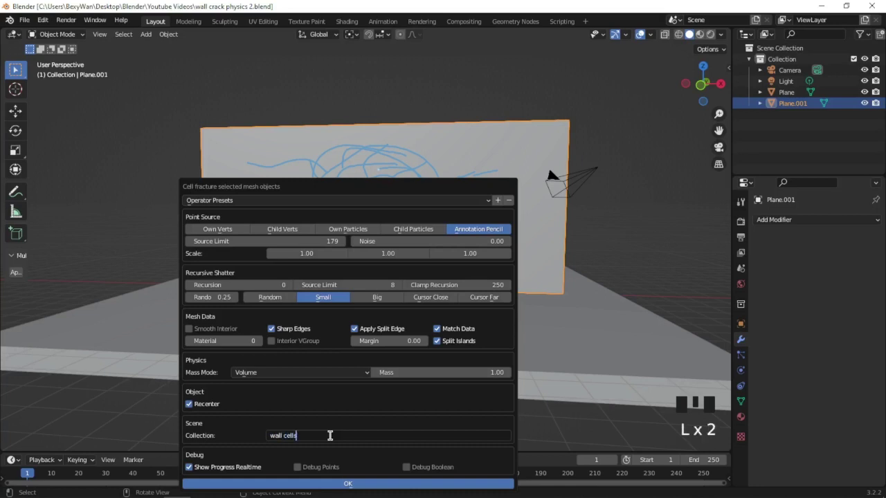
key("Return")
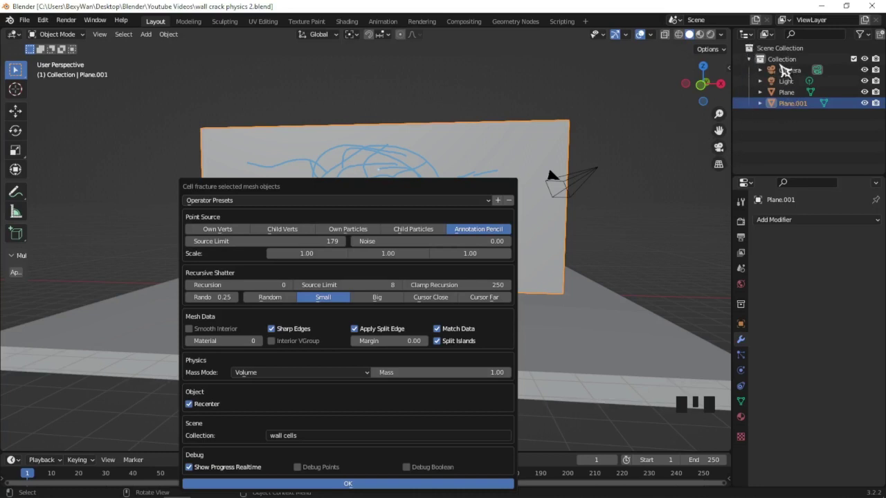
left_click(349, 484)
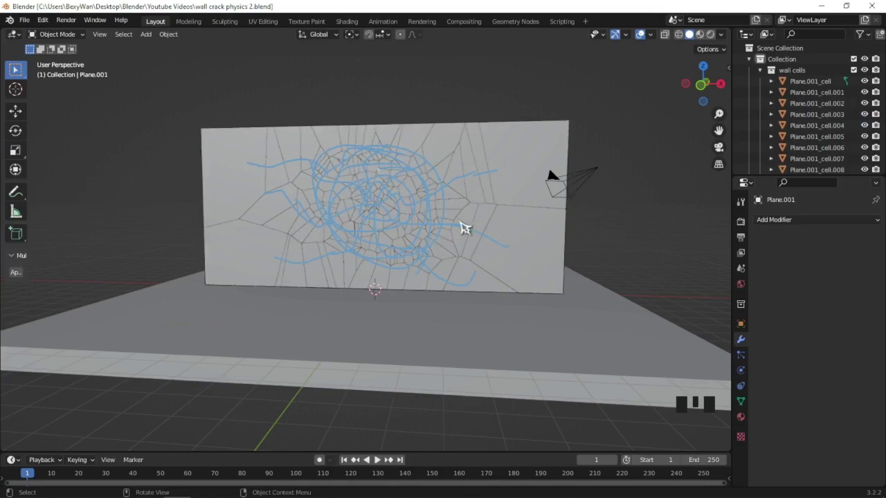
- Collapse the wall cells collection in the outliner and hide the original unfractured wall, Plane.001, in the viewport
middle_click(401, 237)
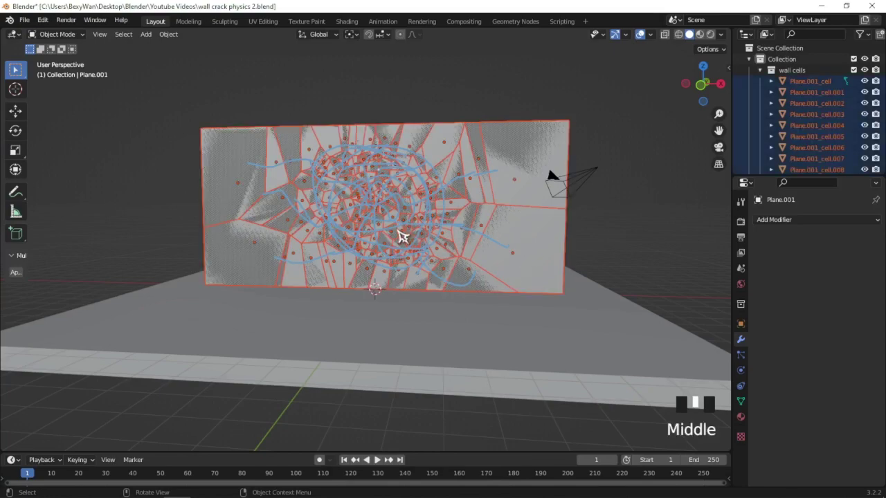
mouse_move(402, 237)
middle_mouse_down()
mouse_move(425, 245)
mouse_move(410, 242)
middle_mouse_up()
left_click(760, 71)
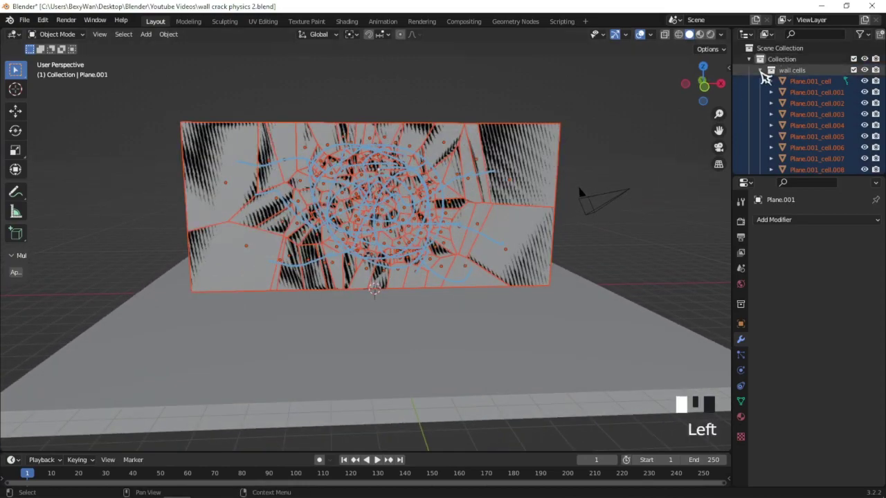
left_click(777, 115)
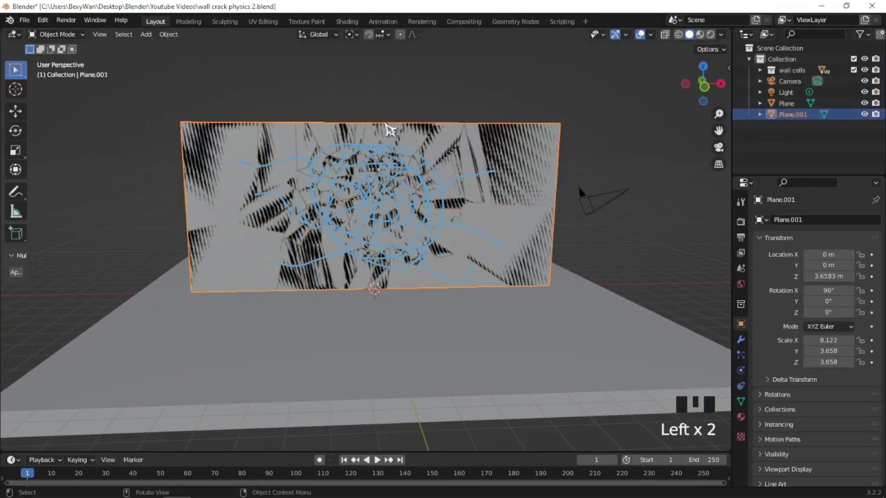
key("g")
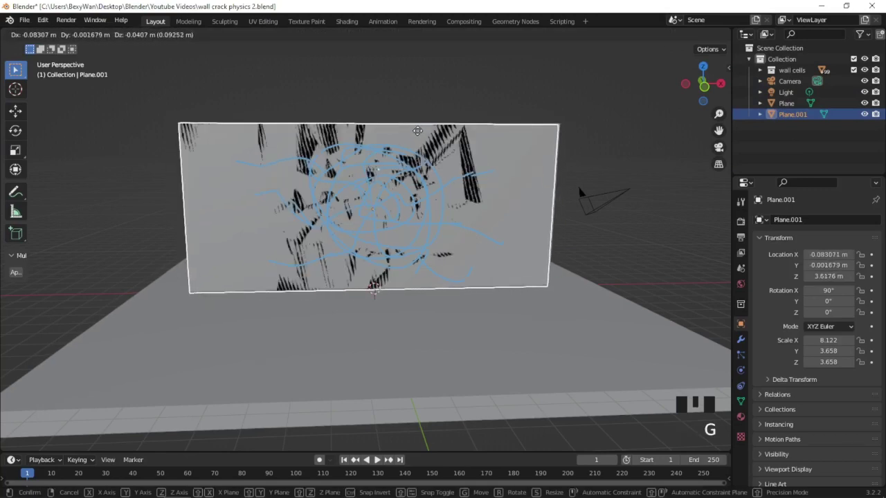
right_click(449, 151)
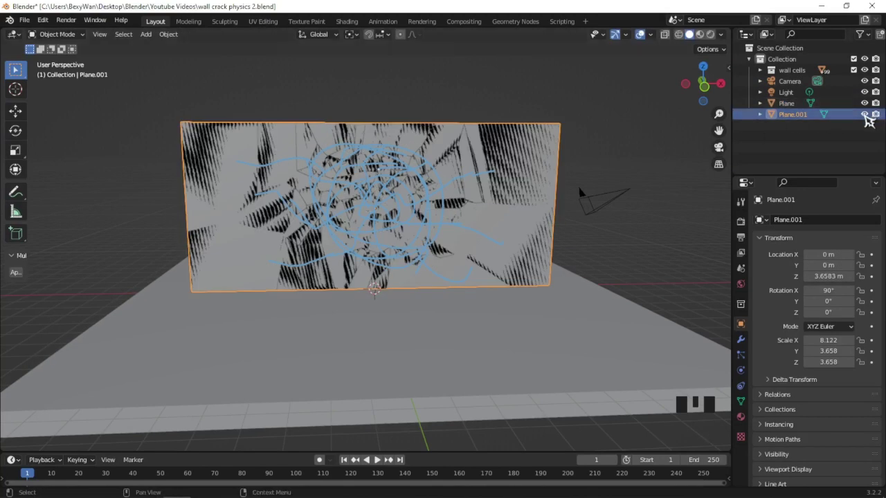
left_click(864, 114)
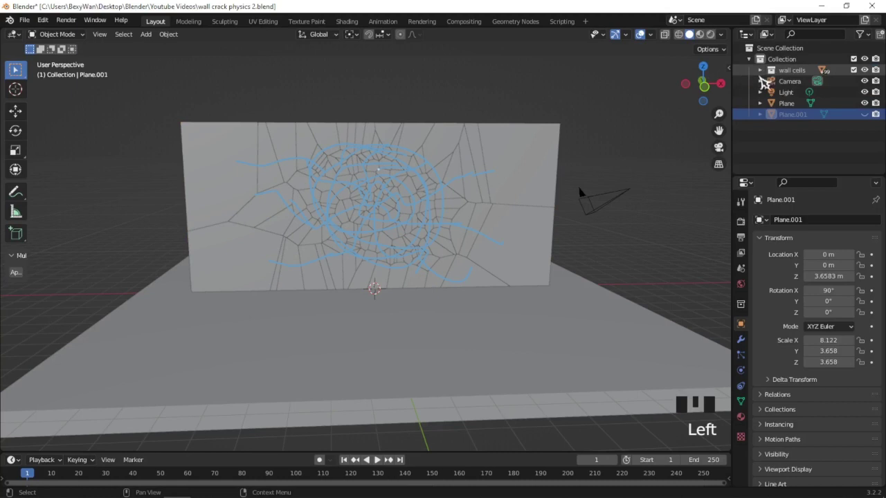
- Select all objects in the wall cells collection
left_click(544, 148)
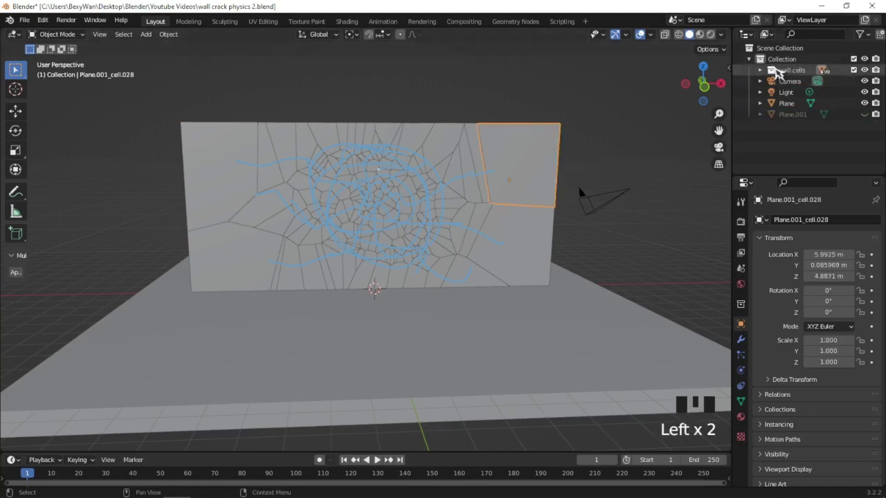
right_click(775, 68)
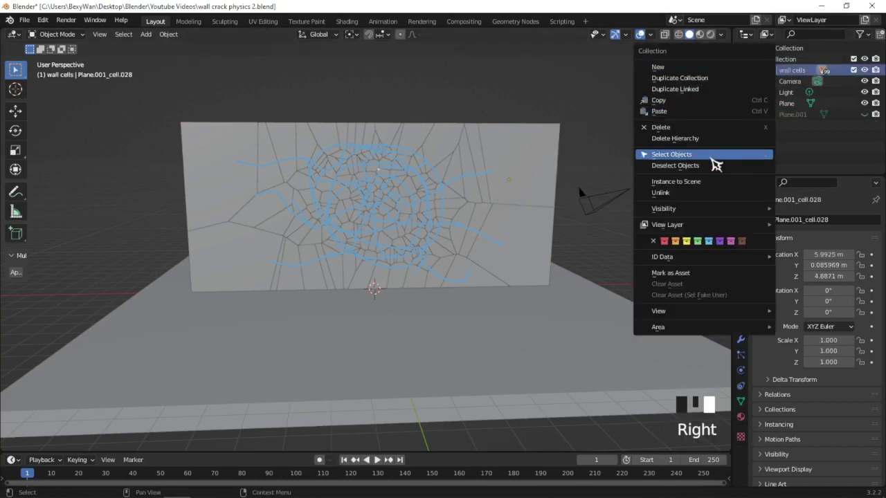
left_click(690, 154)
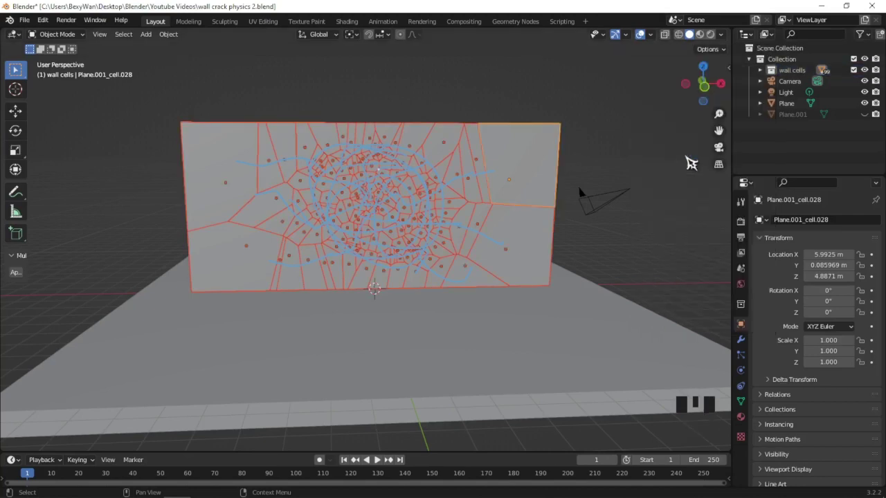
- Delete the Note annotation layer holding the crack sketch from the scene
mouse_move(554, 164)
middle_mouse_down()
mouse_move(500, 162)
mouse_move(539, 162)
middle_mouse_up()
key("n")
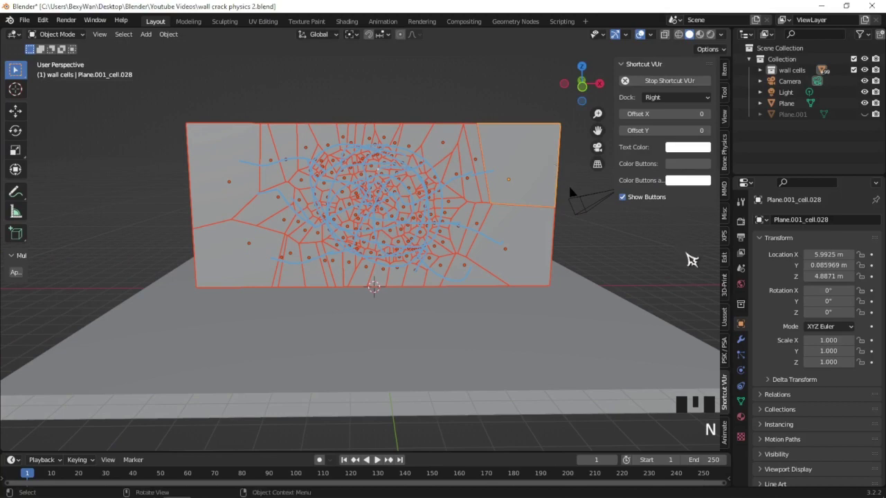
left_click(724, 118)
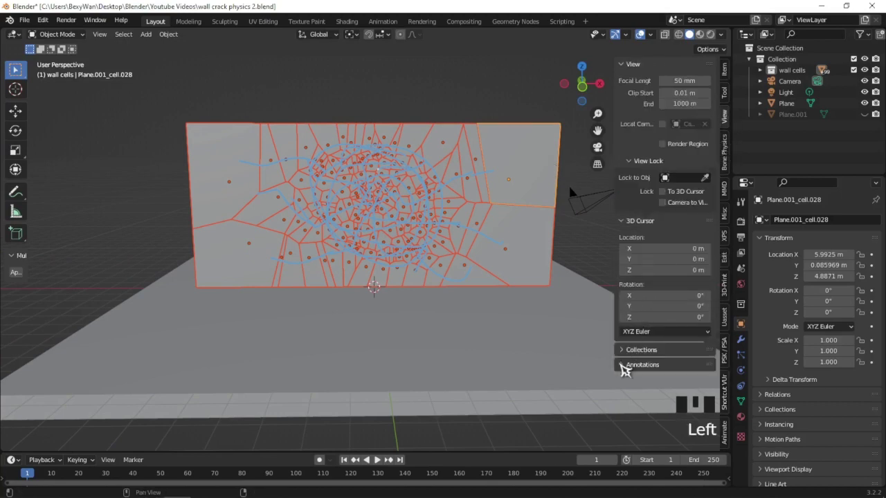
left_click(626, 365)
left_click(688, 398)
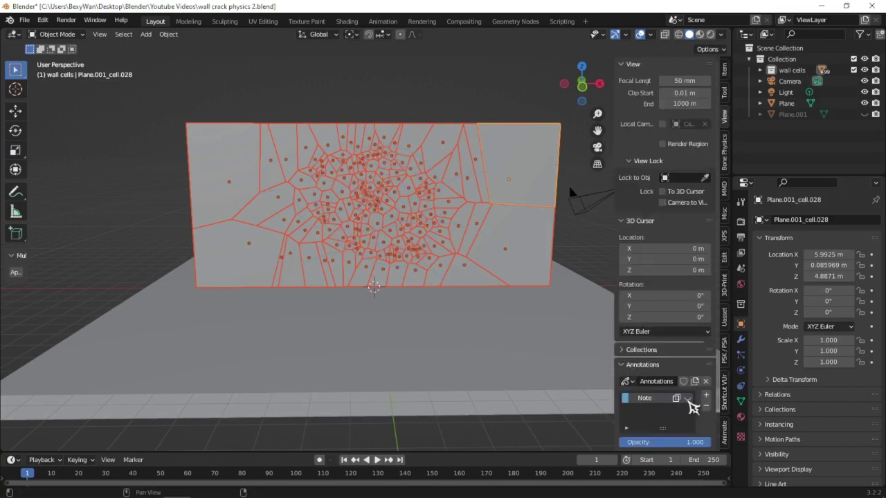
left_click(706, 407)
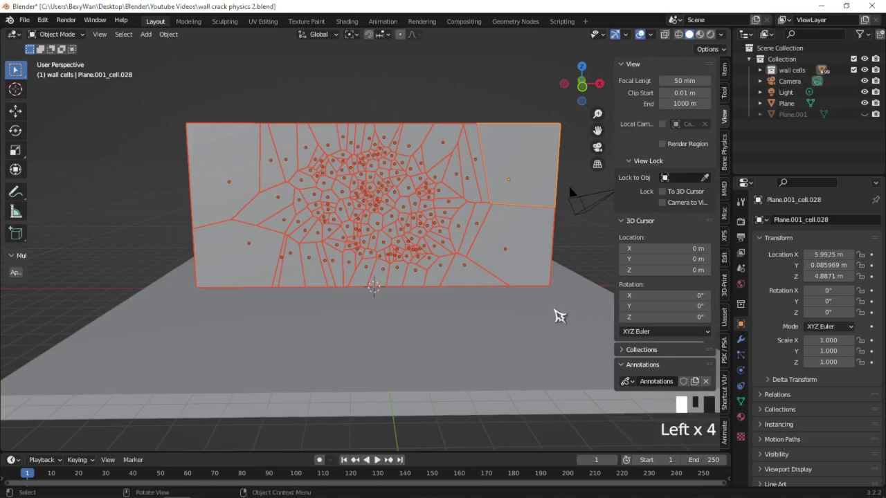
key("n")
middle_click_drag(552, 199, 551, 199)
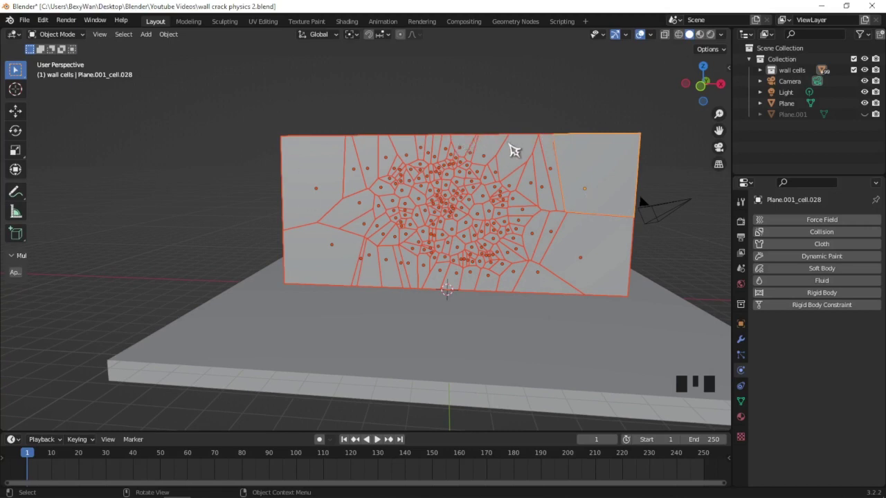
key("i")
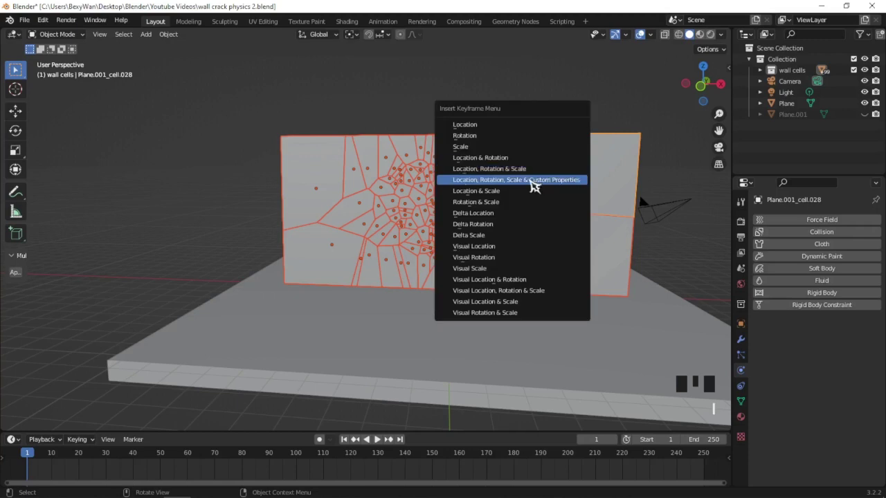
left_click(518, 171)
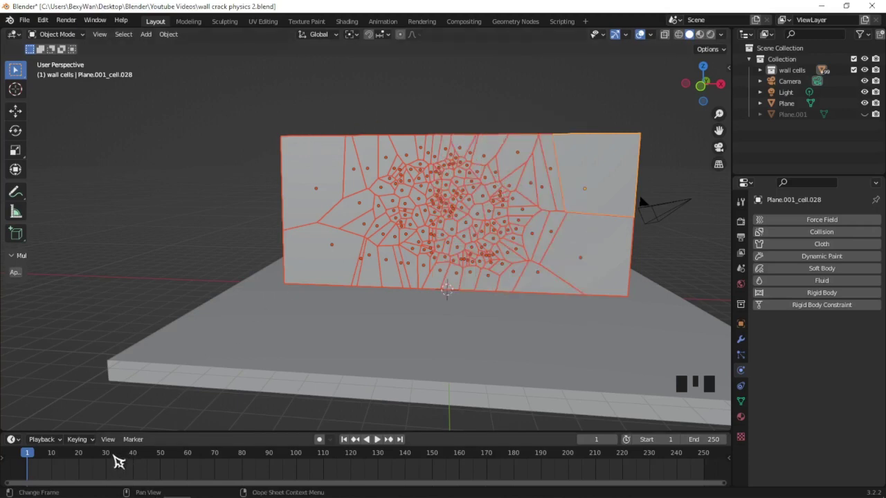
left_click_drag(117, 462, 166, 478)
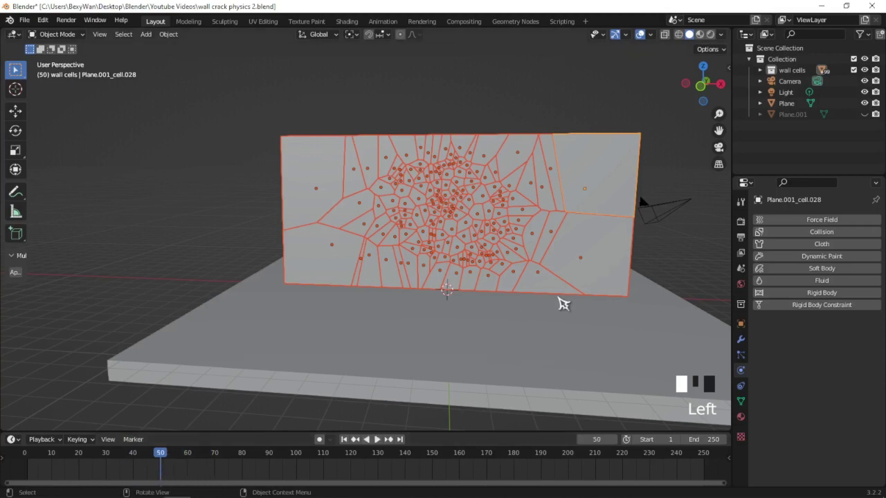
- Add active rigid body physics to all selected wall cells and play the simulation from the first frame
left_click(170, 35)
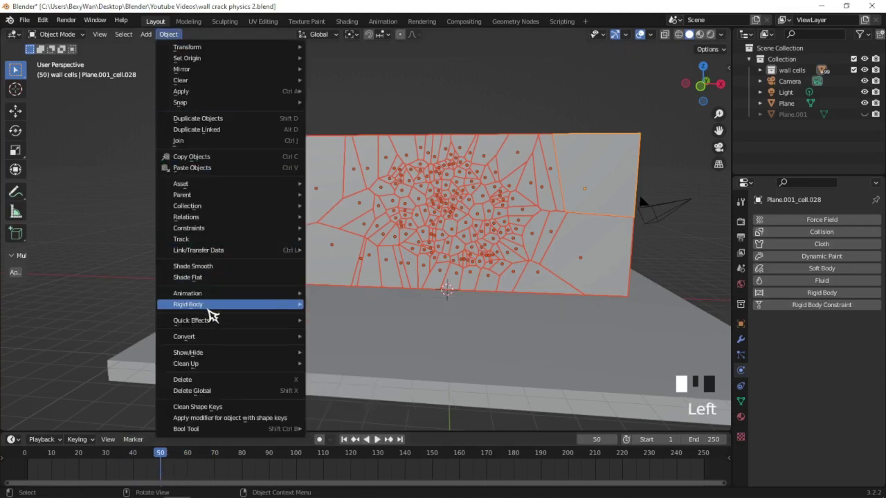
mouse_move(209, 304)
left_click(359, 305)
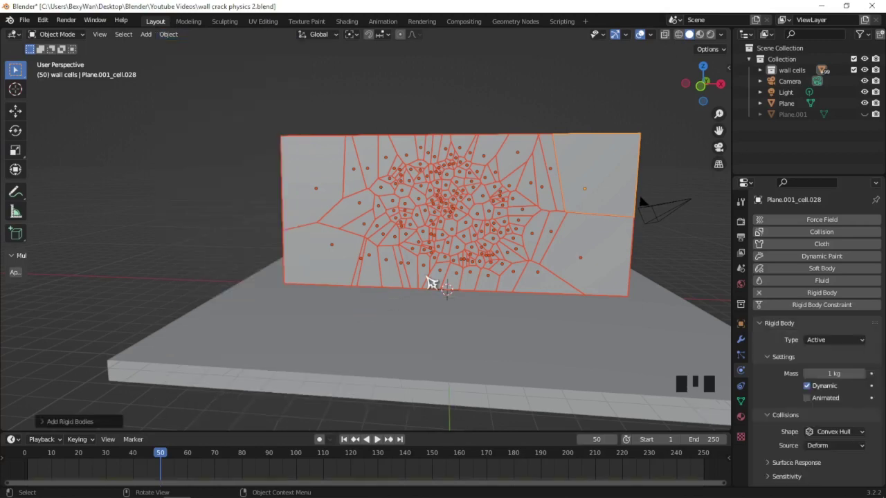
key("shift+Left")
key("space")
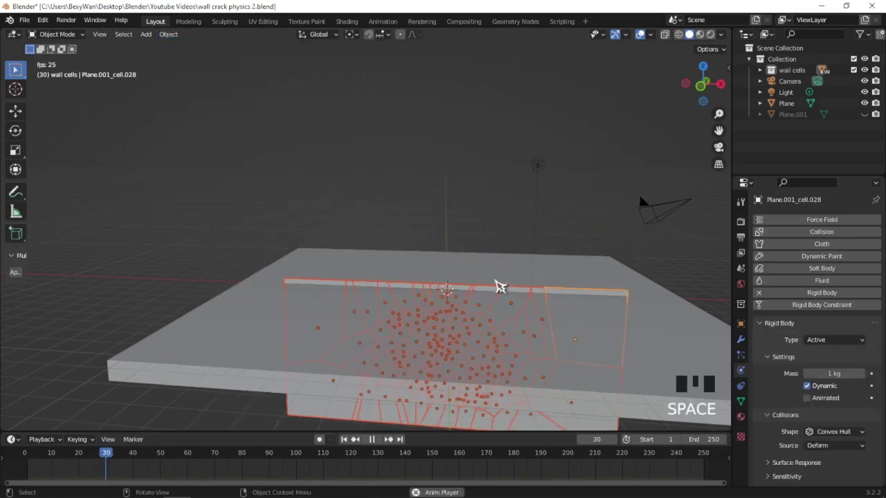
- Add a rigid body to the ground plane and set its type to Passive
key("space")
left_click(508, 316)
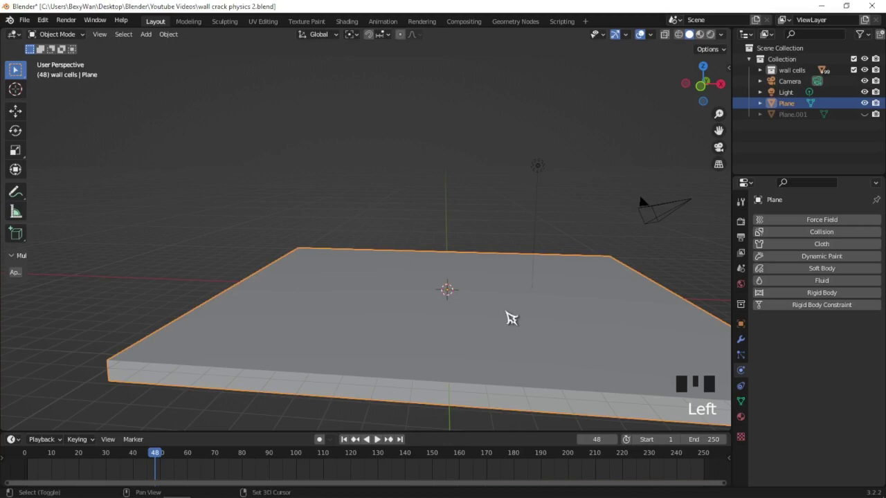
key("shift+Left")
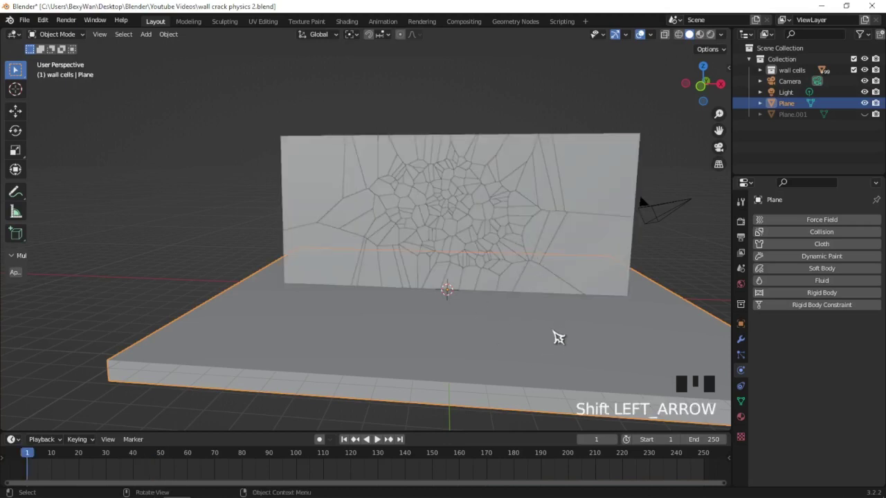
left_click(835, 293)
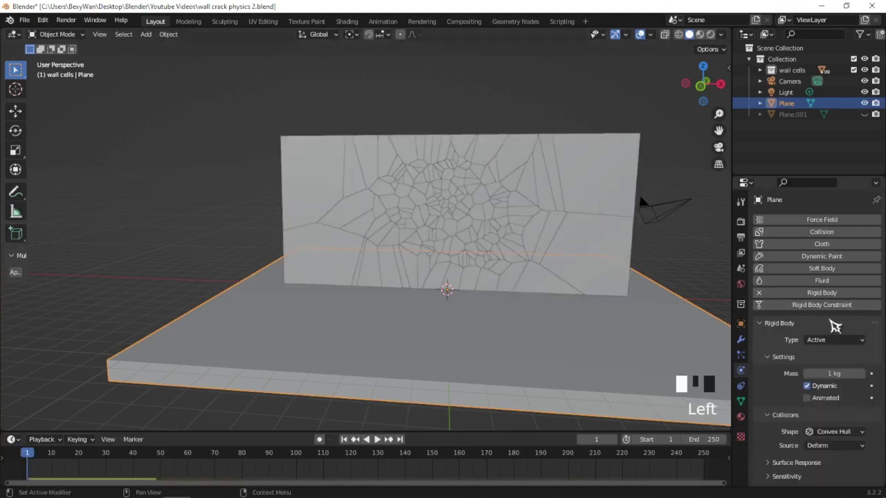
left_click(833, 340)
left_click(831, 363)
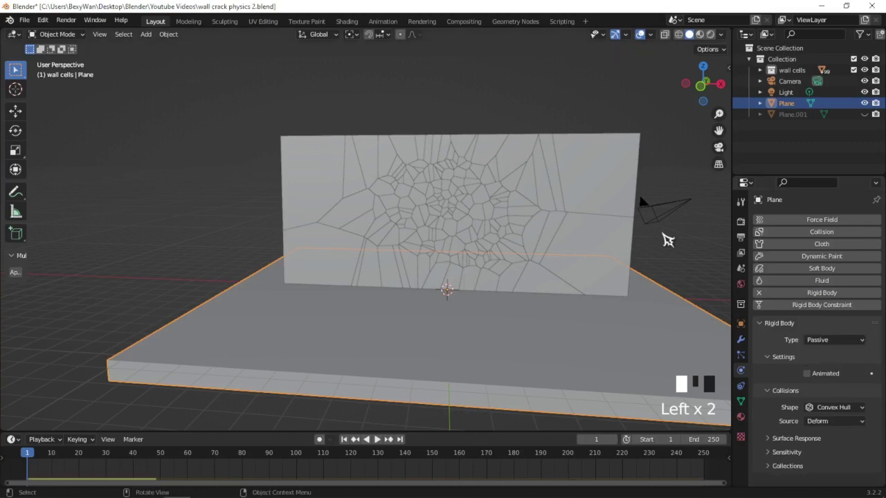
- Play the simulation of the wall falling onto the ground plane and return to frame 1
key("space")
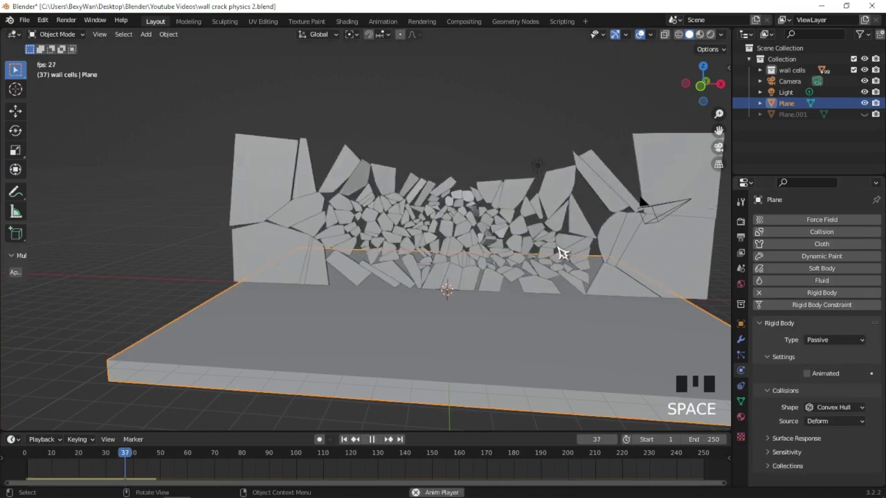
key("space")
key("shift+Left")
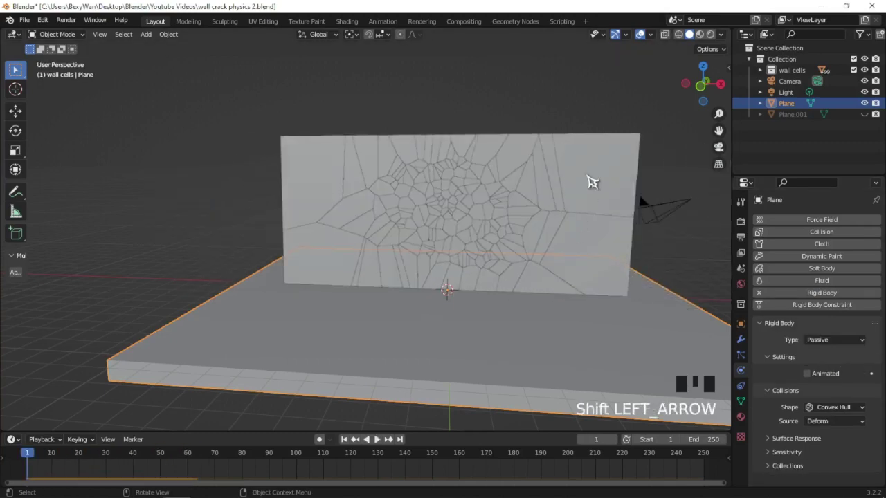
- Advance the simulation to frame 80 and select all wall cells objects with Plane.001_cell.078 as the active one
left_click(592, 157)
left_click_drag(60, 462, 244, 486)
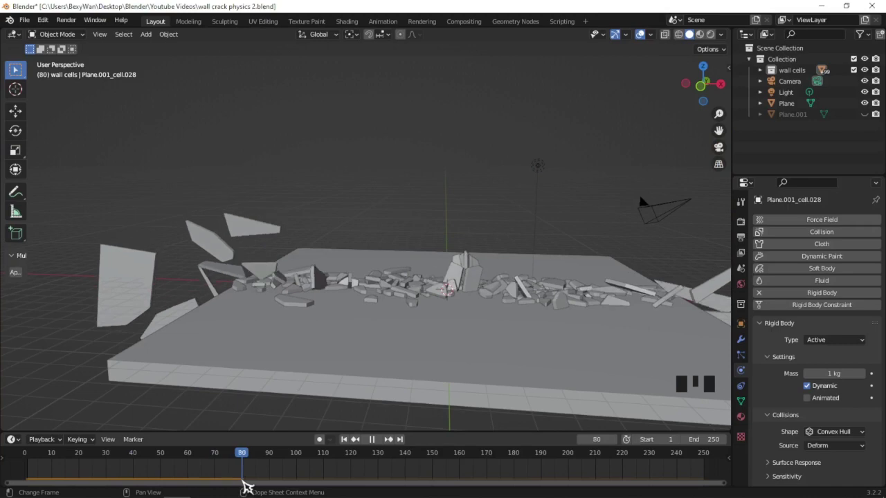
scroll(546, 251, "down", 2)
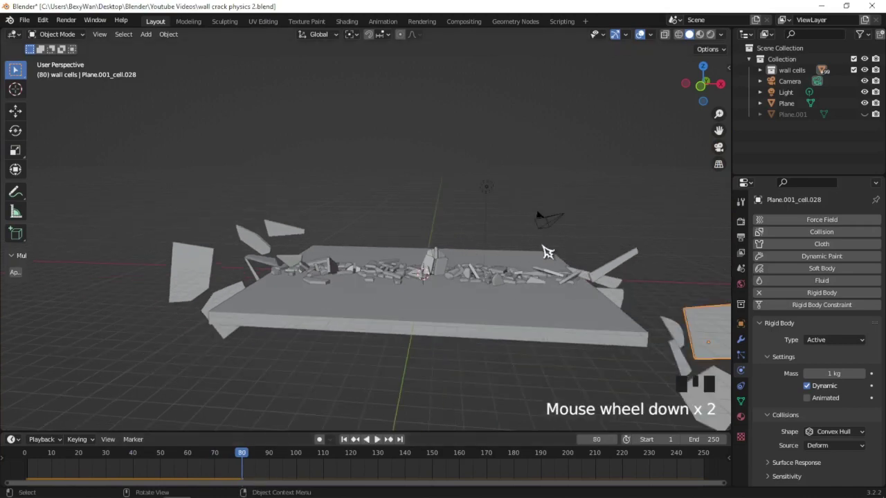
left_click(638, 261)
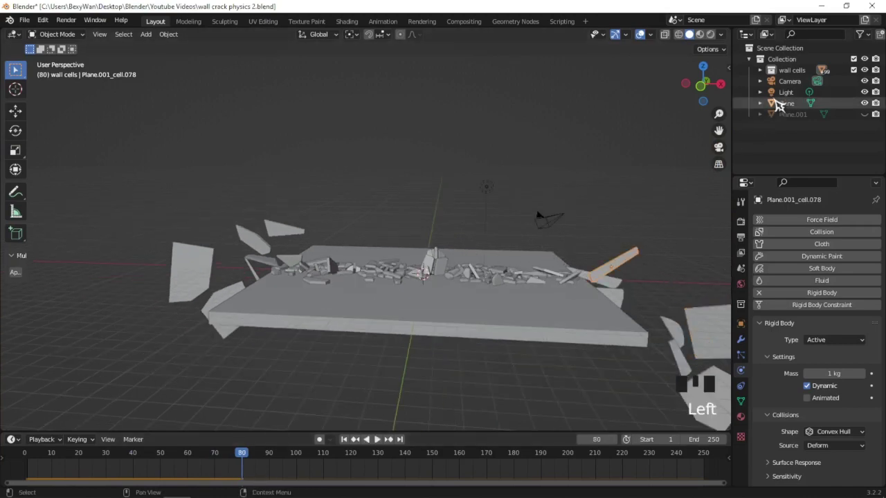
right_click(775, 72)
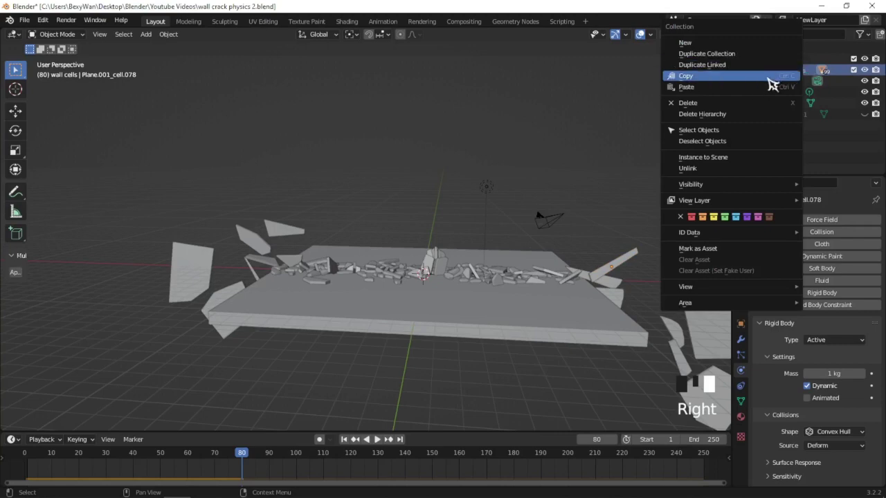
left_click(738, 132)
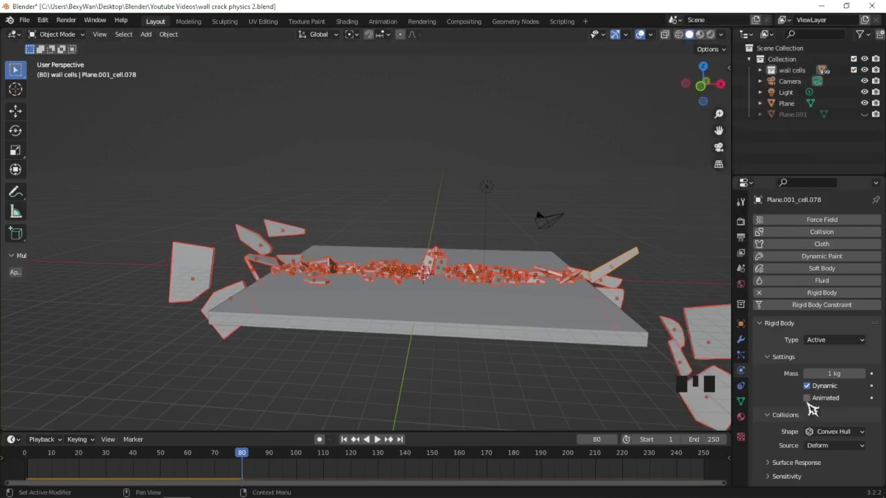
- Keyframe the active cell's rigid body Animated option on at frame 79 and off at frame 80
key("Left")
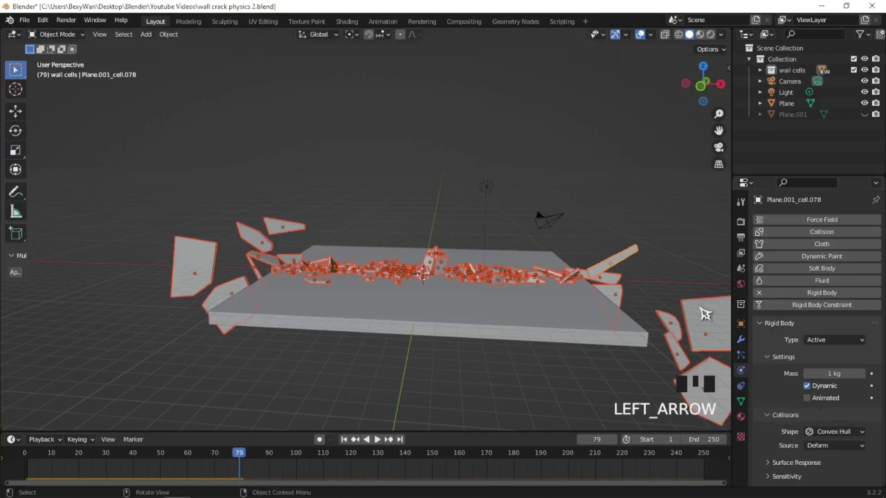
left_click(811, 399)
key("i")
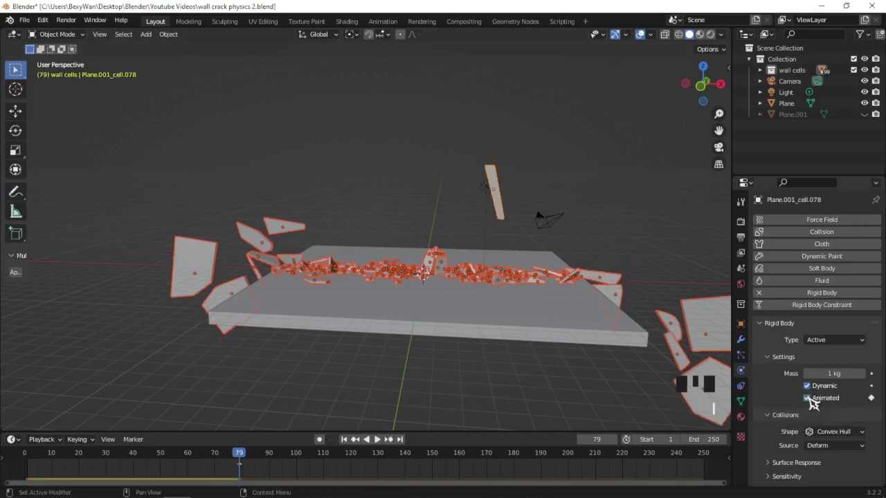
key("Right")
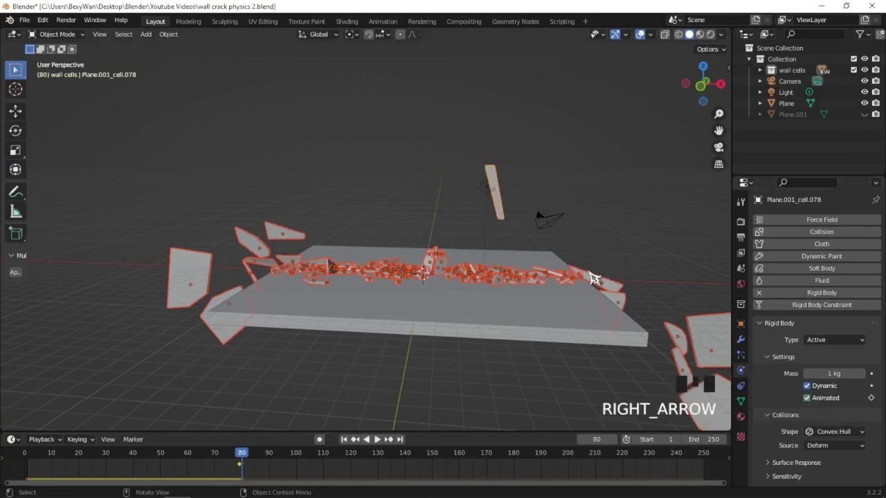
left_click(812, 401)
key("i")
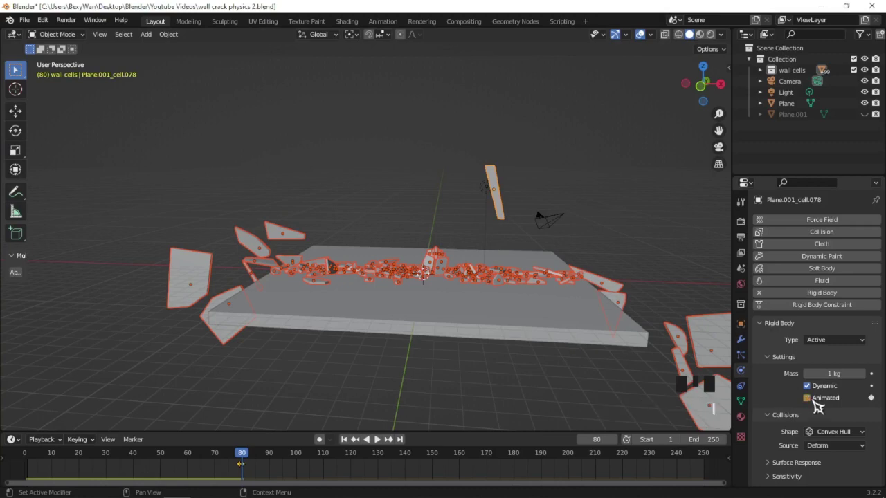
- Play the simulation to check how the keyframed cell behaves, stopping past frame 80, and return to frame 1
key("space")
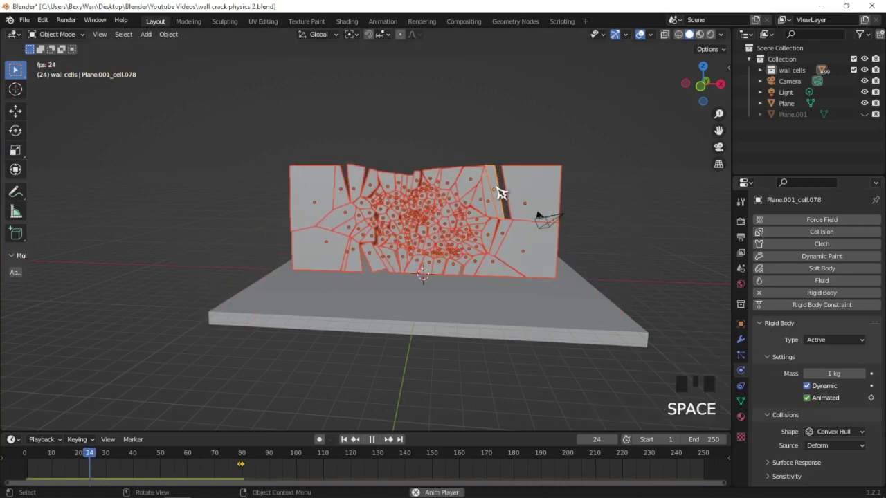
scroll(516, 222, "up", 3)
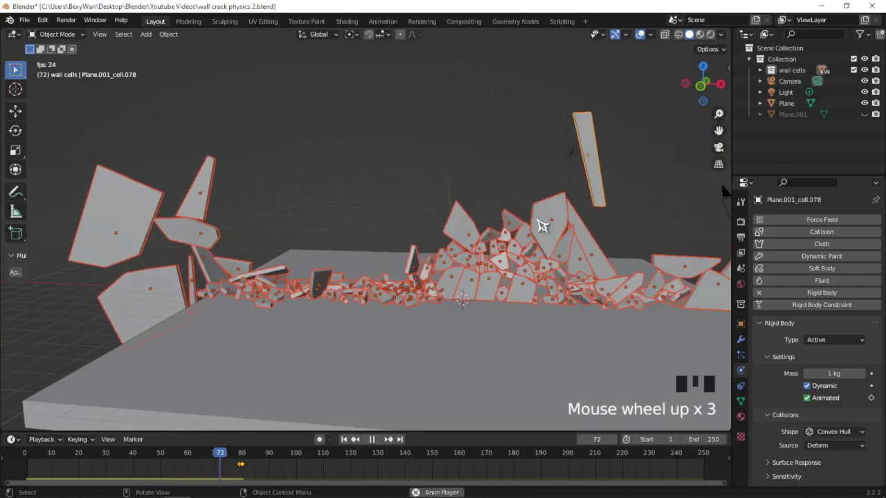
middle_click_drag(540, 226, 494, 233, "shift")
scroll(524, 247, "down", 2)
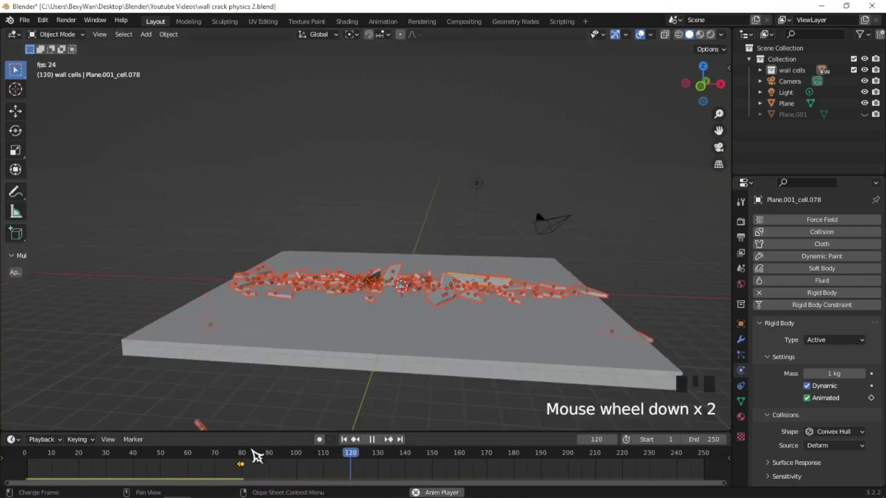
key("space")
key("shift+Left")
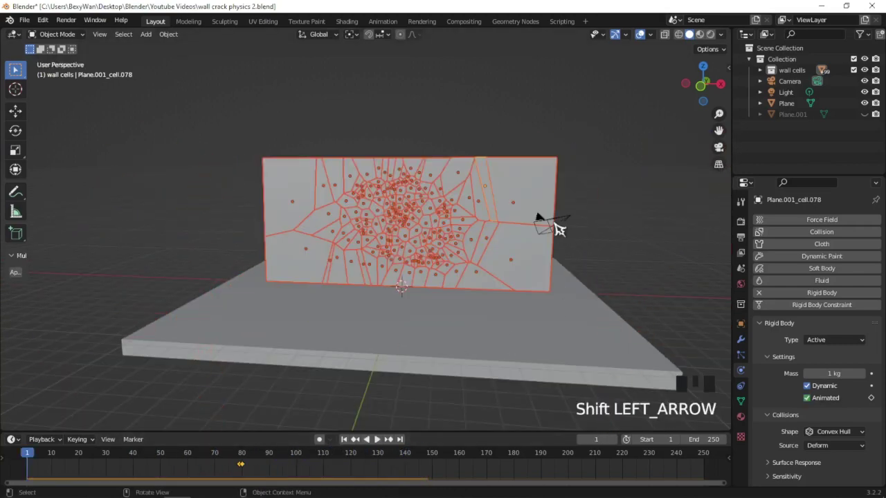
- Link the active cell's animation data to all the selected wall cells
right_click(809, 400)
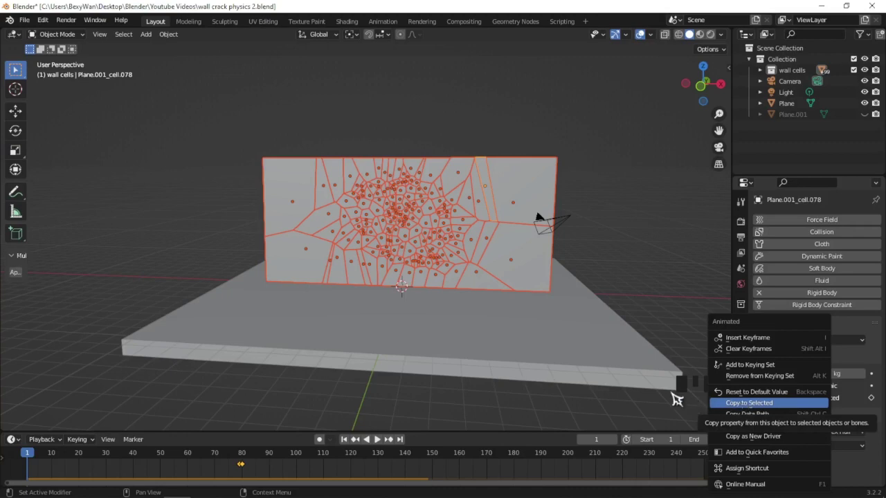
left_click(677, 400)
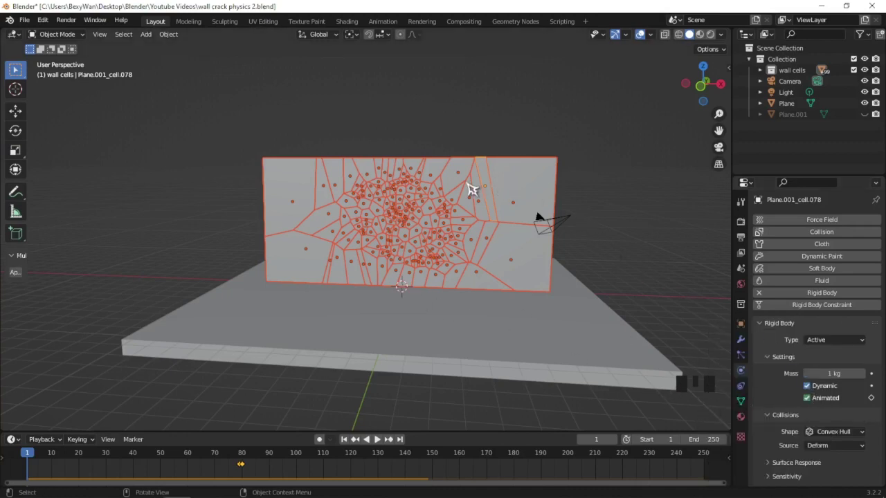
key("ctrl+l")
left_click(462, 182)
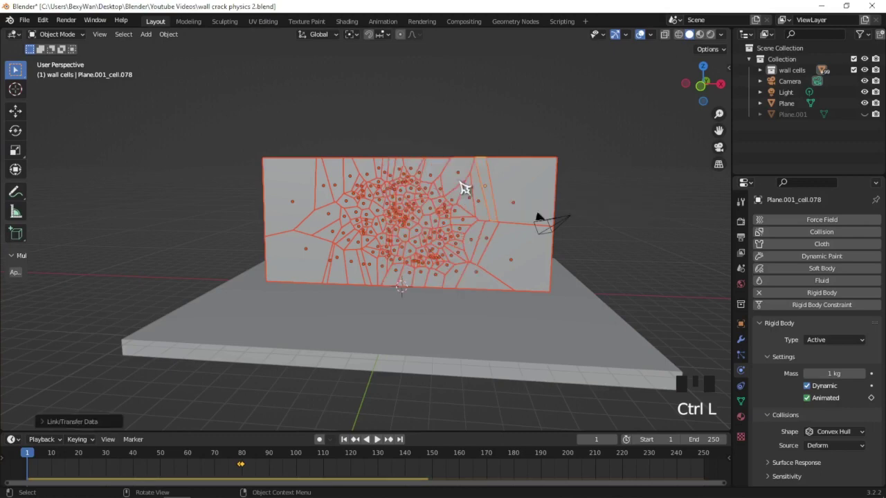
- Play the simulation past frame 80 to check the linked animation on the whole wall, and return to frame 1
middle_click_drag(462, 187, 468, 188)
key("space")
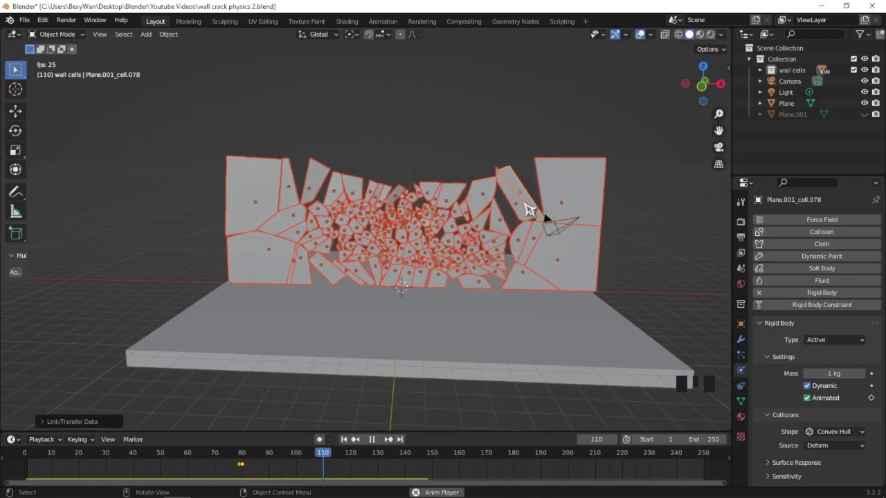
key("space")
key("shift+Left")
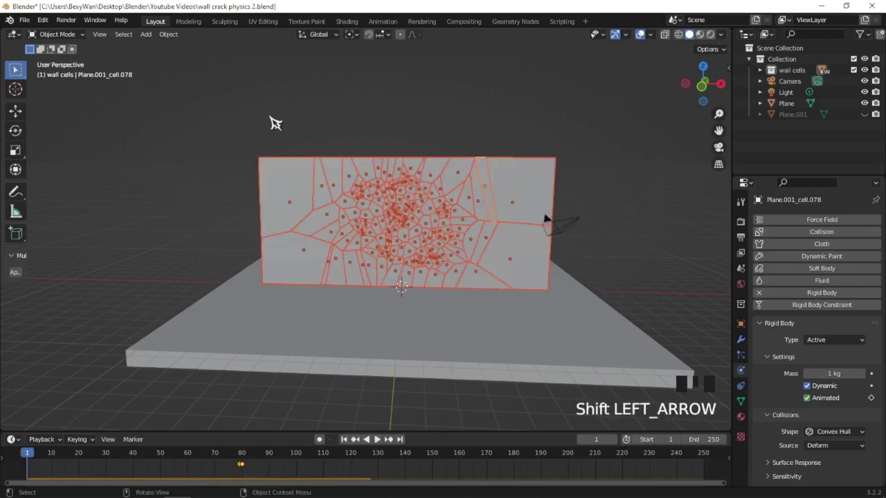
- Make the object animation single-user for all the selected wall cells
left_click(168, 34)
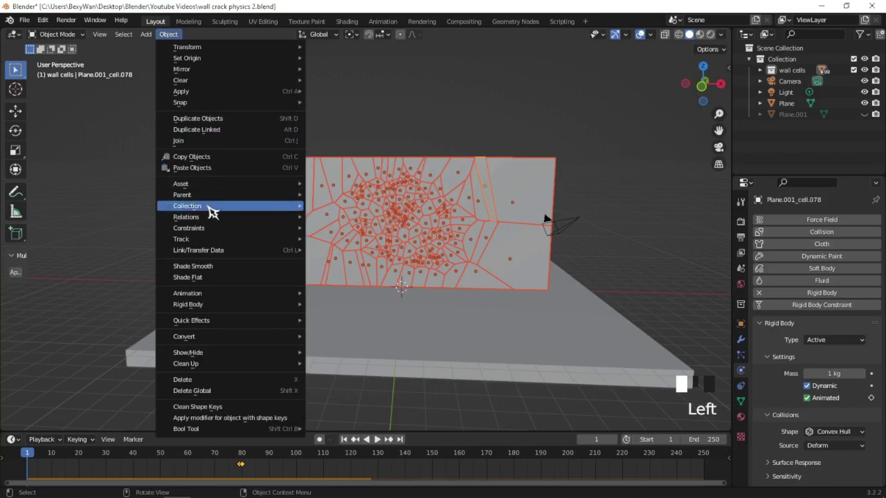
mouse_move(231, 219)
mouse_move(353, 256)
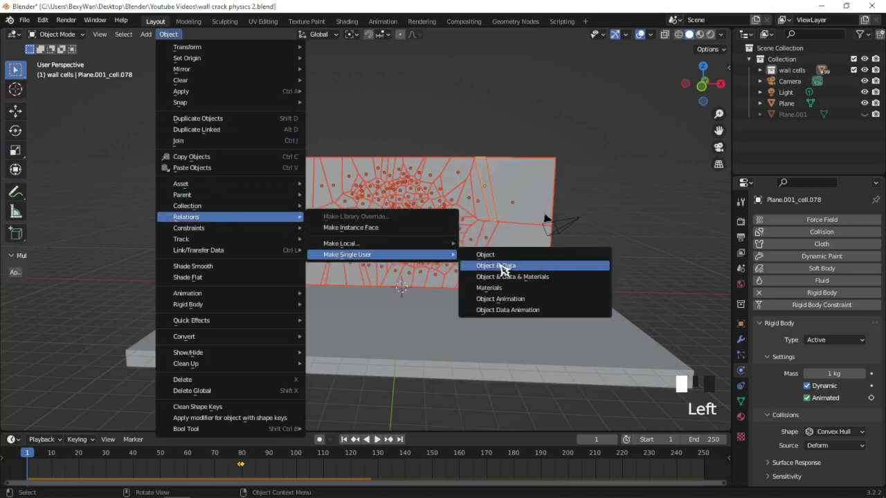
left_click(516, 303)
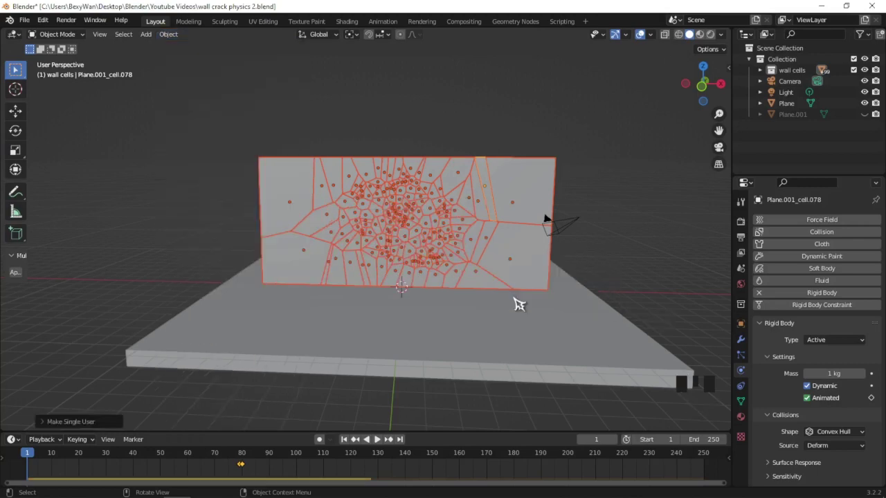
- Play the simulation with the single-user cell animation and return to frame 1
key("space")
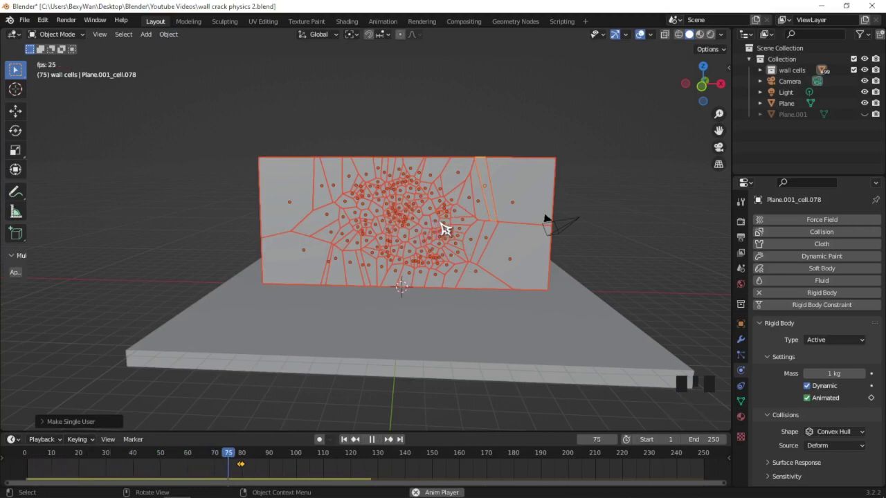
key("space")
key("shift+Left")
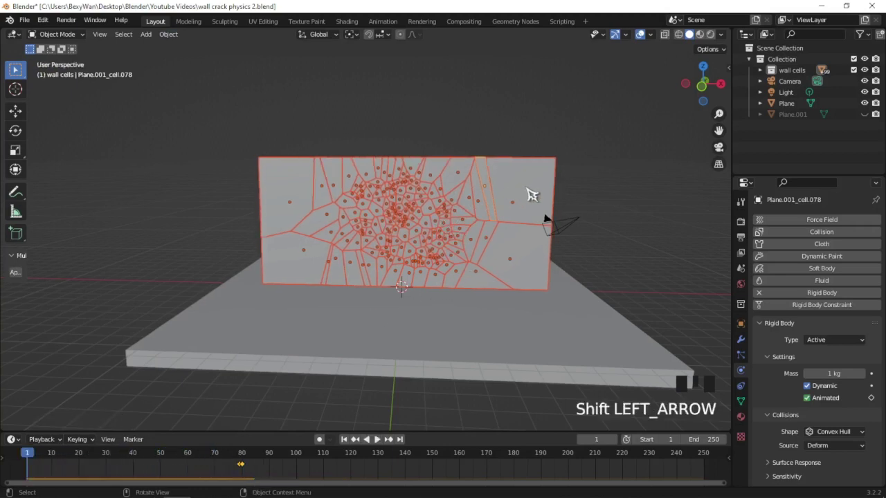
- Try keyframing location, rotation and scale at frame 1 and linking the animation data to all the selected wall cells
key("i")
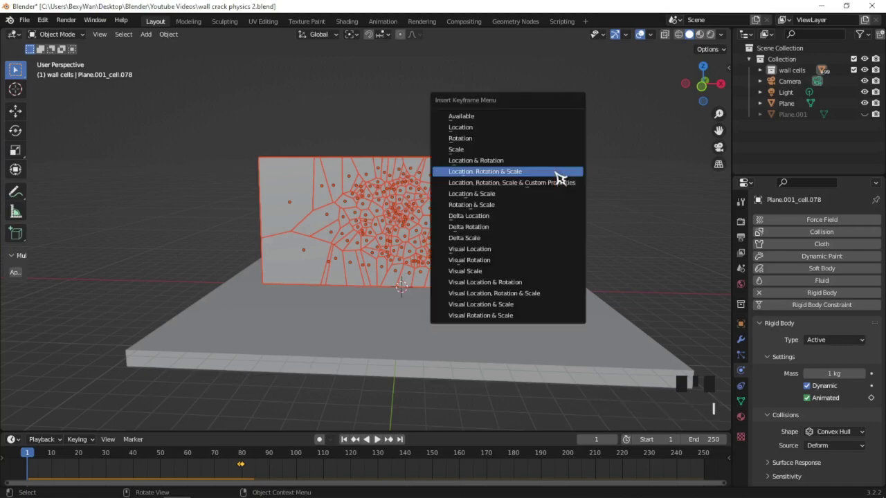
left_click(518, 179)
key("ctrl+l")
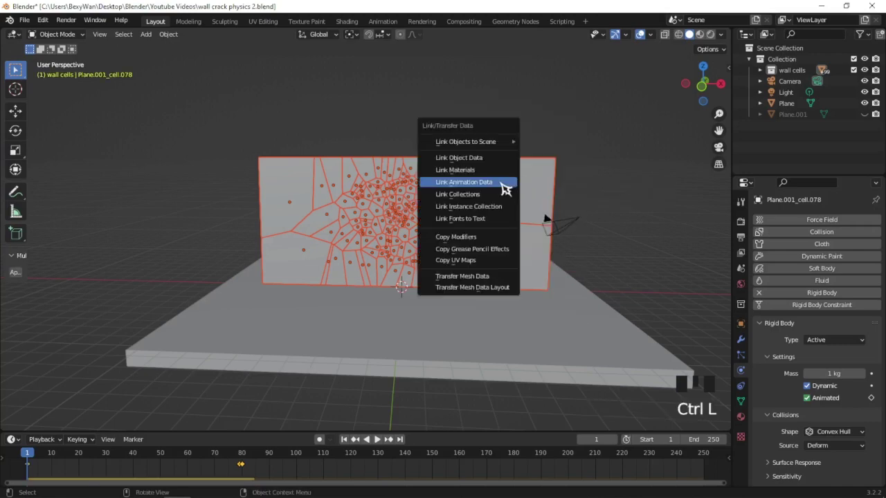
left_click(501, 183)
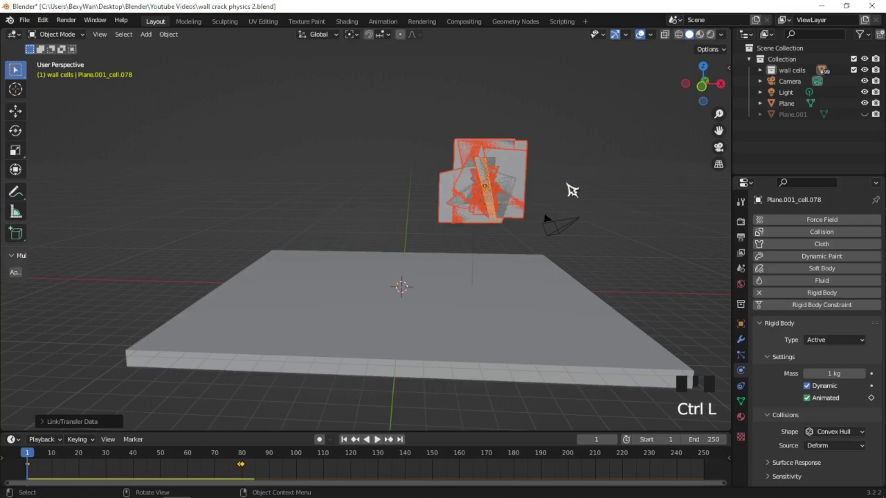
- Play the simulation past frame 80, then undo the animation linking and the frame 1 keyframe
key("space")
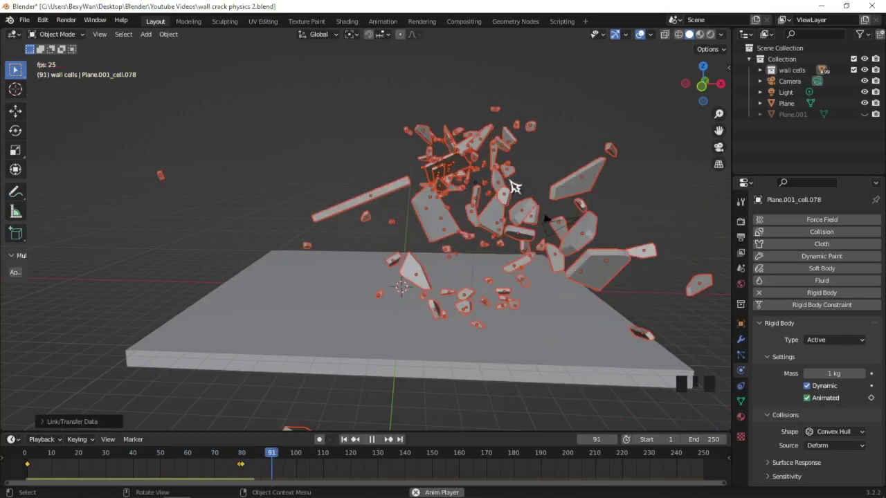
key("space")
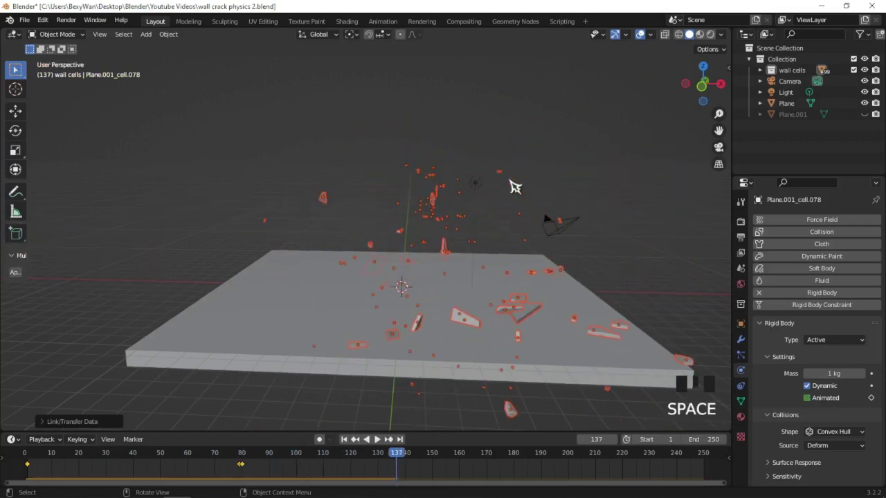
key("shift+Left")
key("ctrl+z")
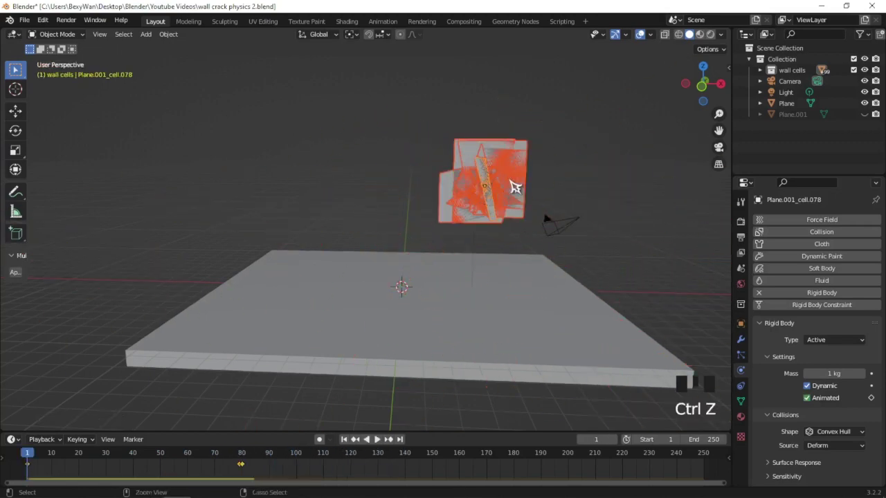
key("ctrl+z")
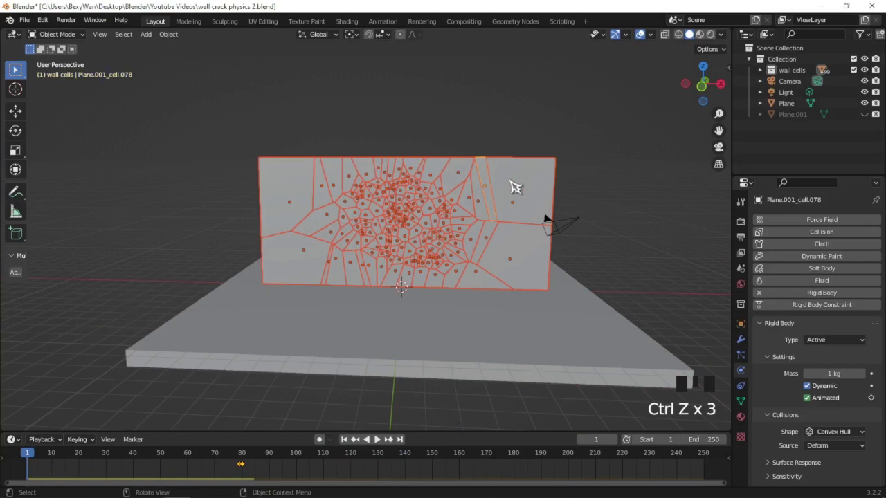
- Play the simulation past frame 80, return to frame 1, and save the file
key("space")
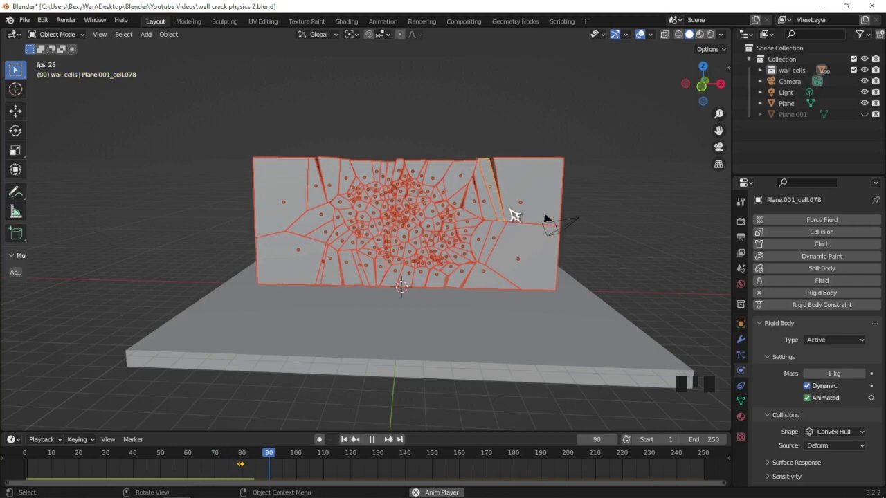
key("space")
key("shift+Left")
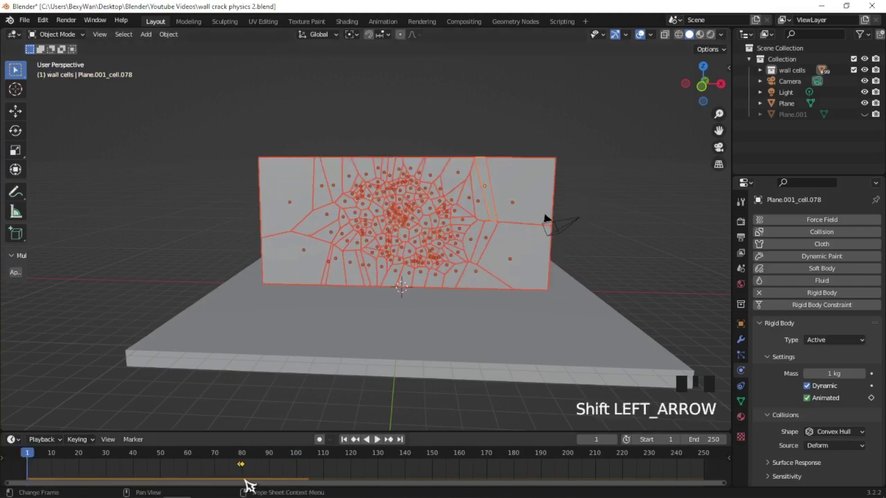
key("ctrl+s")
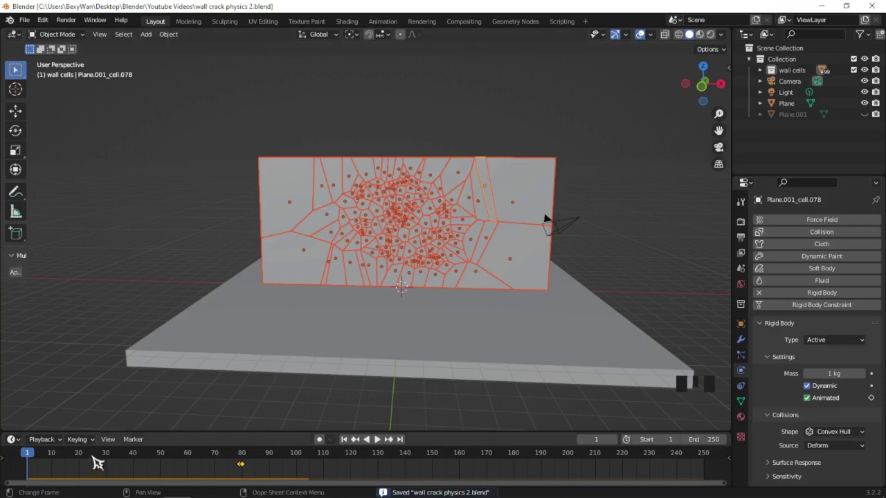
- Insert a location, rotation and scale keyframe at frame 30 for all the selected wall cells
left_click_drag(83, 460, 106, 460)
key("i")
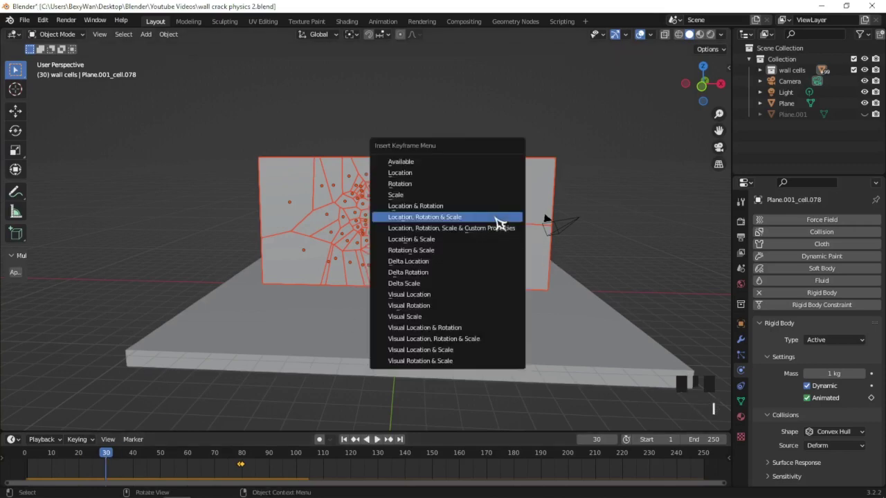
left_click(479, 218)
mouse_move(476, 223)
middle_mouse_down()
mouse_move(494, 223)
mouse_move(473, 238)
middle_mouse_up()
scroll(500, 221, "up", 3)
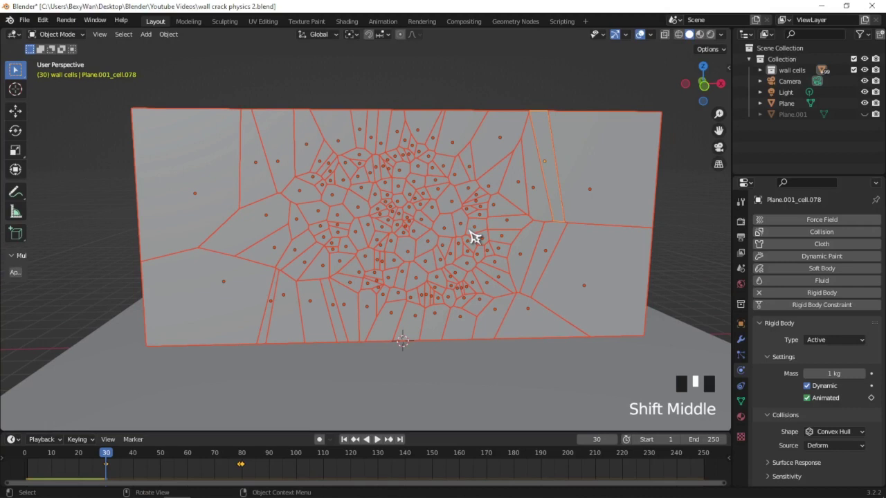
- Advance to frame 33, select only one cell near the wall's centre, and enable proportional editing
key("Right")
key("Right")
key("Right")
key("Right")
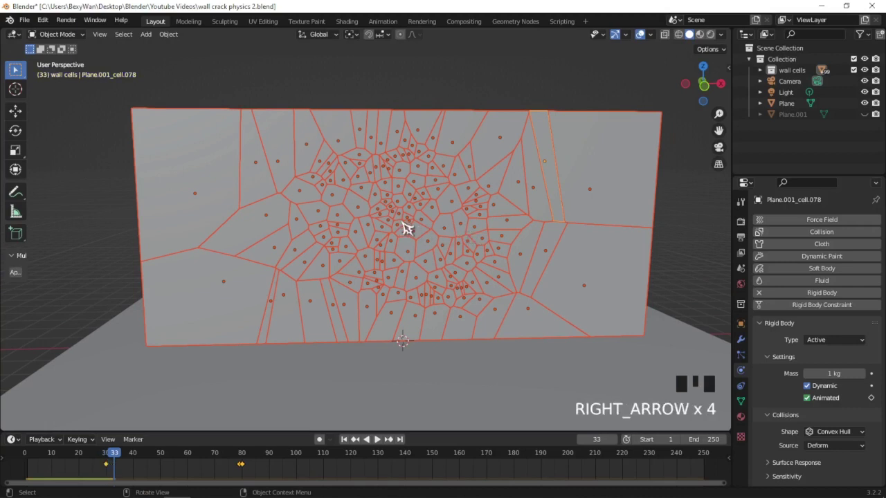
left_click(405, 227)
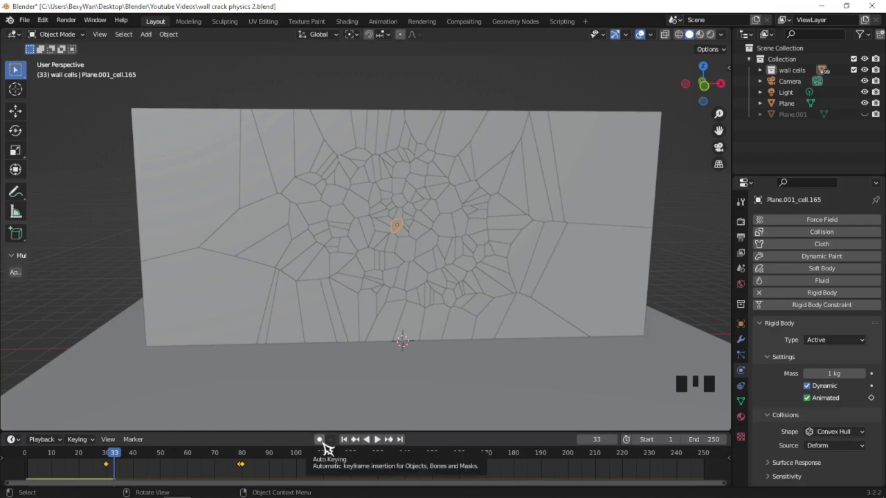
middle_click_drag(514, 223, 286, 316, "shift")
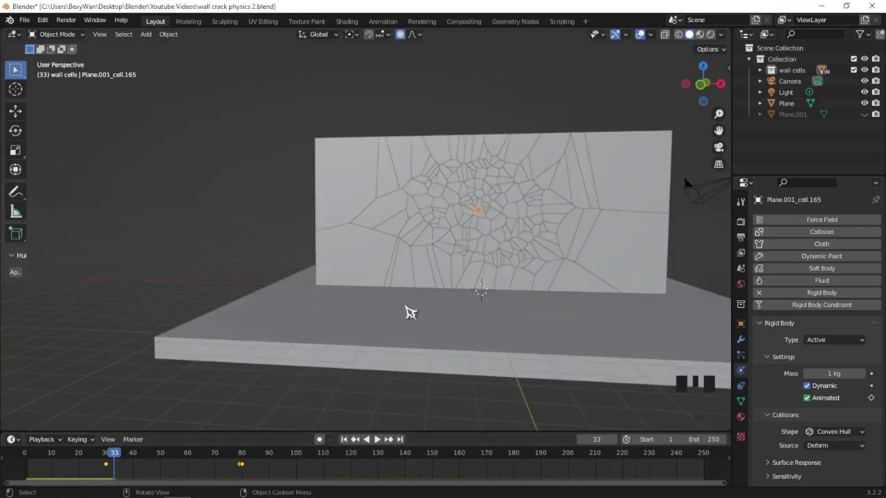
- Insert a location, rotation and scale keyframe at frame 1 for the floor plane
left_click(368, 328)
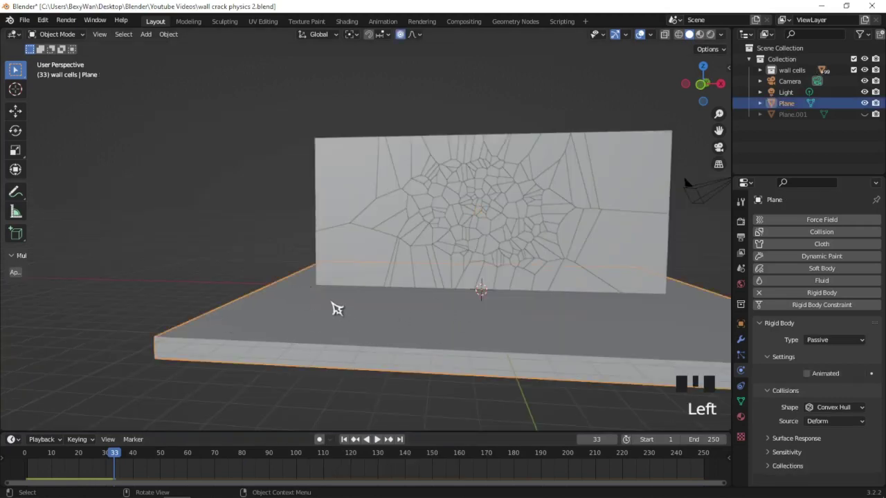
key("shift+Left")
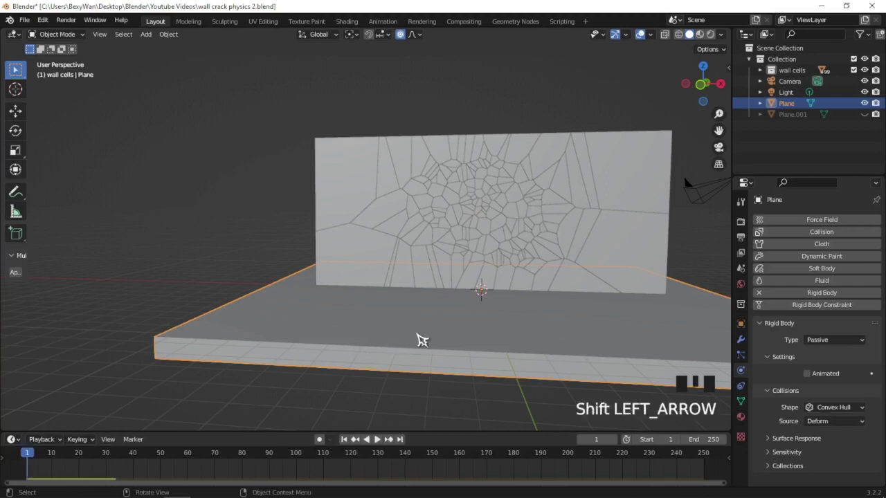
key("i")
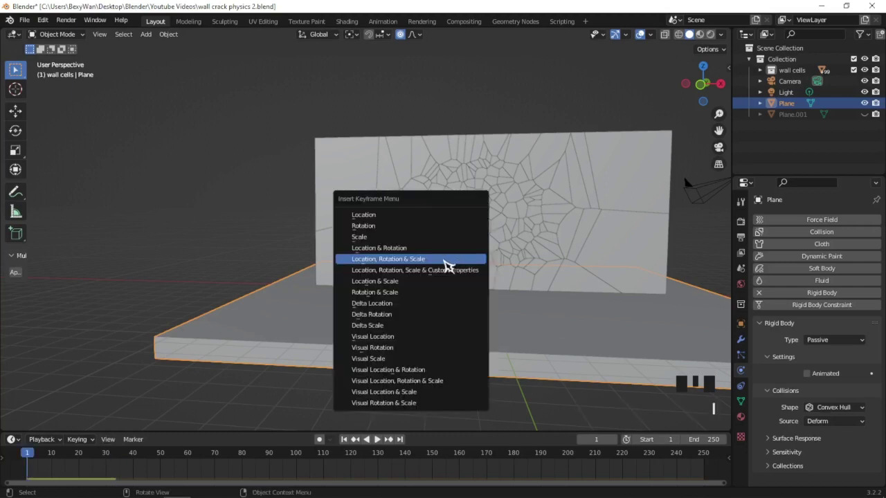
left_click(443, 260)
key("i")
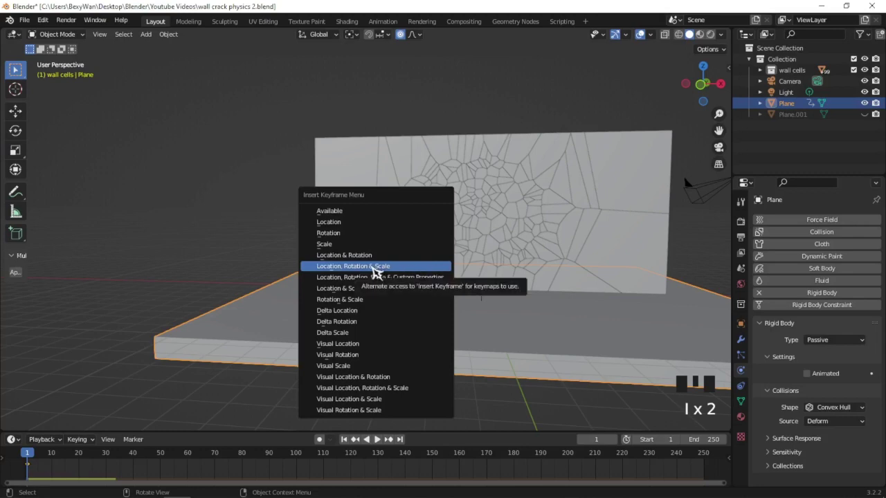
middle_click_drag(486, 326, 501, 340)
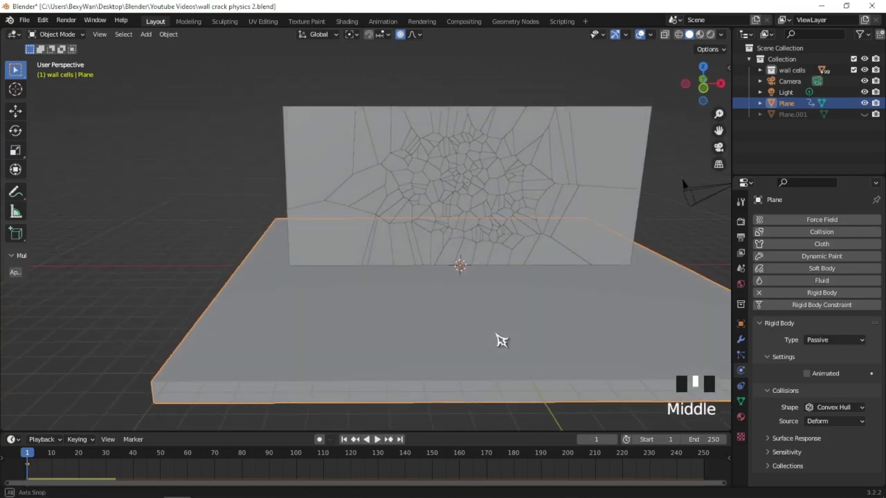
- Select all the objects in the wall cells collection, with a cell near the wall's centre active
left_click(530, 166)
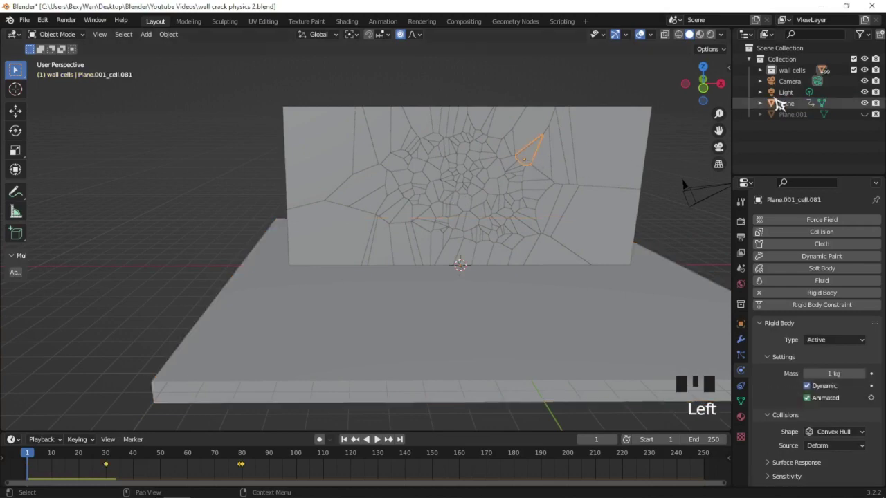
right_click(768, 84)
left_click(747, 131)
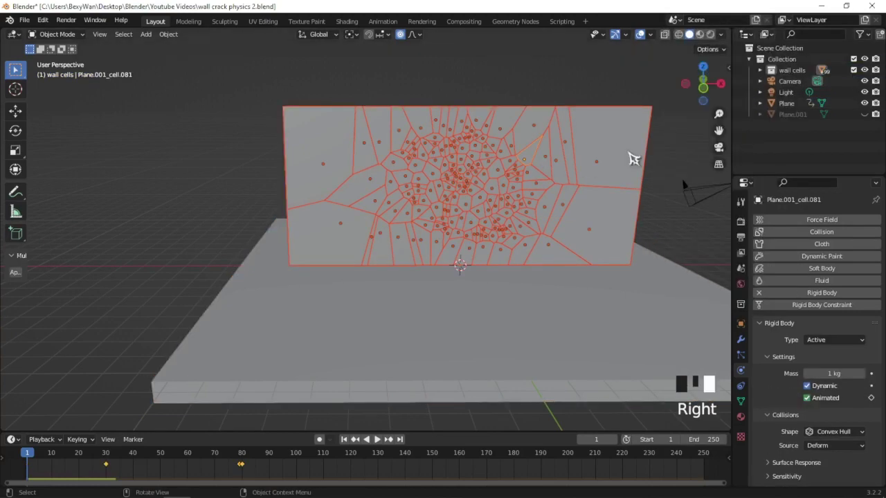
middle_click_drag(629, 156, 574, 164)
scroll(571, 167, "up", 2)
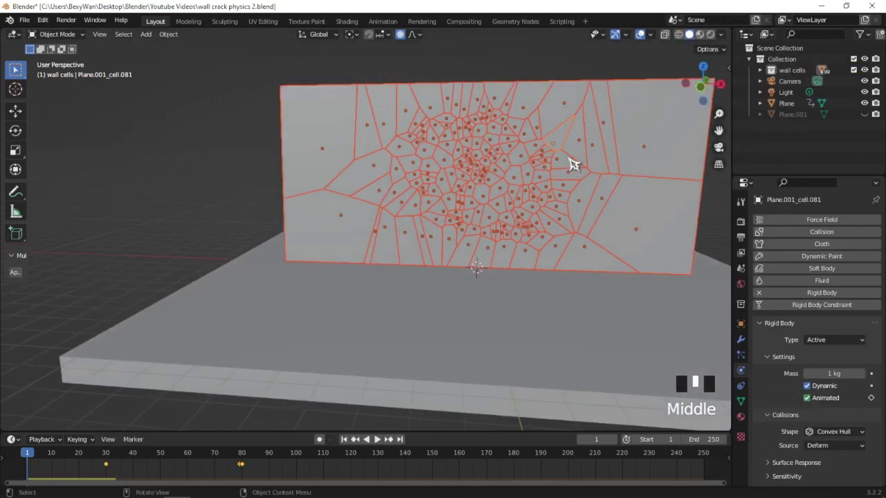
- Jump to the keyframe at frame 30 and advance the timeline to frame 33
key("space")
key("space")
key("Up")
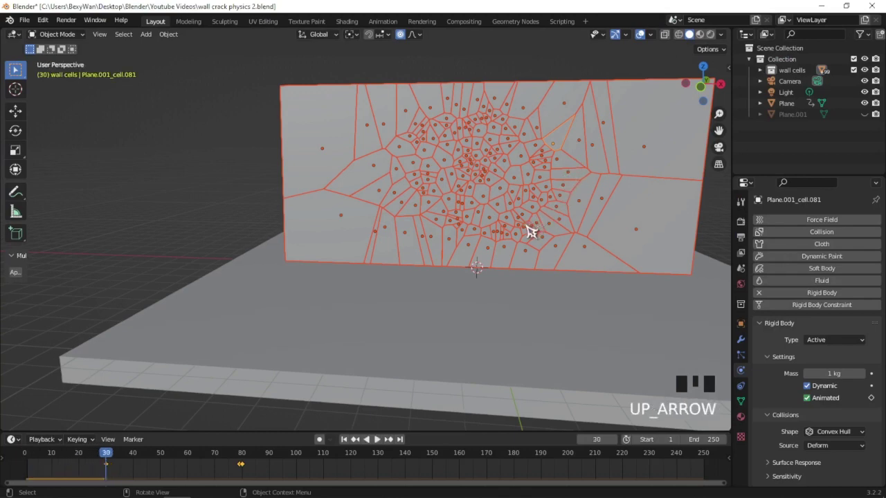
key("Right")
key("Right")
key("Right")
middle_click_drag(552, 236, 530, 233)
middle_click_drag(600, 223, 554, 232)
- Move a cell near the wall's centre about 1.15 m along global Y with a proportional size of about 3.14 m
left_click(438, 188)
scroll(508, 220, "up", 2)
key("g")
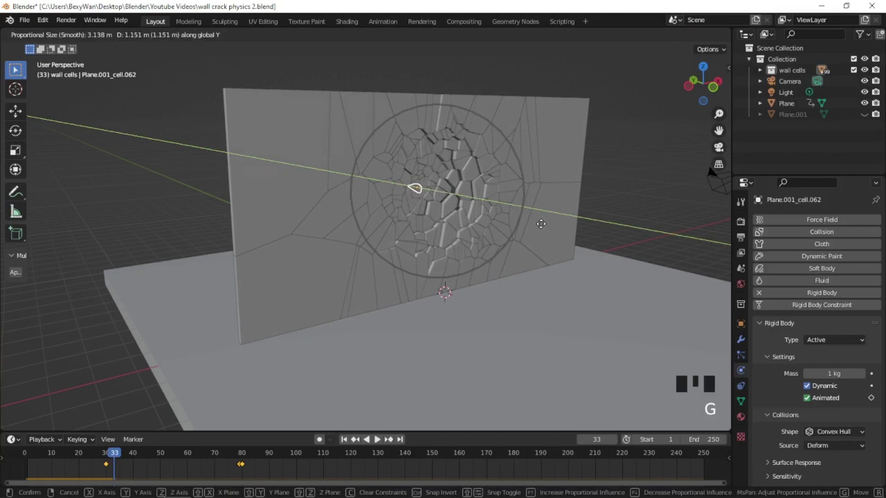
left_click(541, 224)
- Trackball-rotate one cell on each side of the bulge's centre with smooth proportional falloff to tilt the neighbouring cells
left_click(473, 191)
key("r")
key("r")
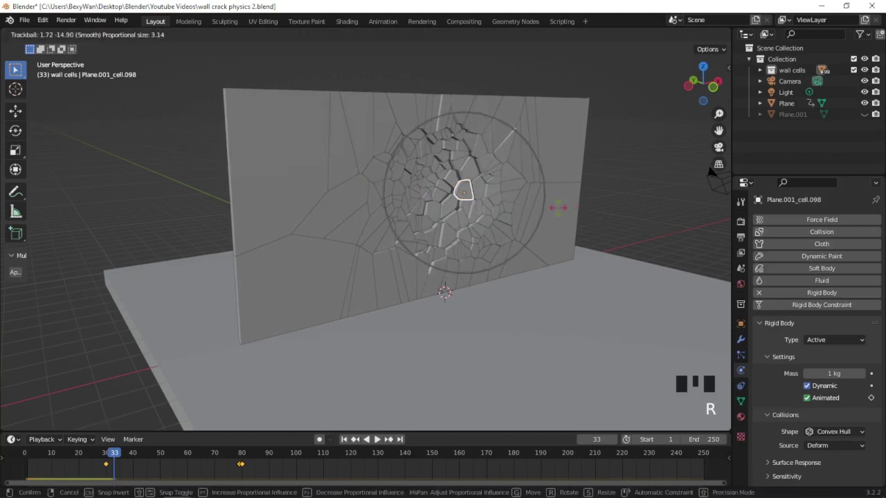
left_click(558, 208)
left_click(398, 194)
key("r")
key("r")
left_click(441, 159)
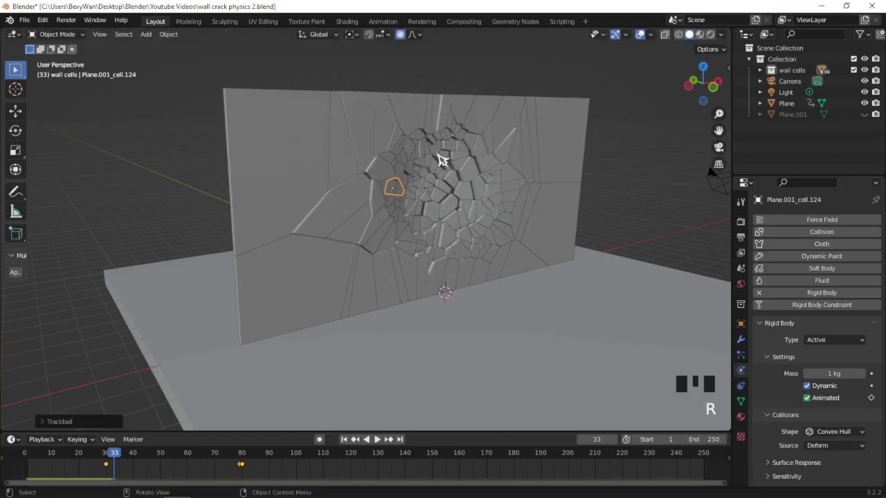
- Trackball-rotate a cell at the wall's upper edge and another below the bulge's centre with smooth proportional falloff
left_click(449, 142)
key("r")
key("r")
left_click(467, 173)
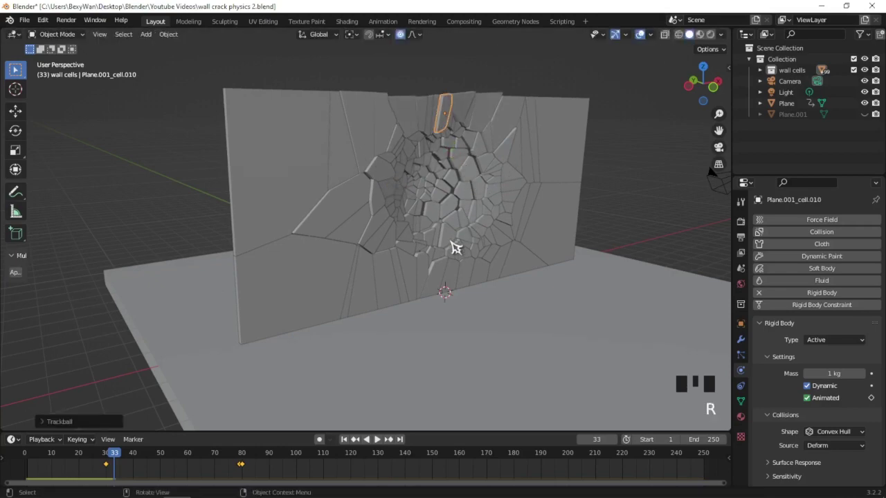
left_click(455, 248)
key("r")
key("r")
left_click(437, 234)
- Rotate the large cell beside the bulge's centre around the Z axis with proportional editing
middle_click_drag(503, 244, 534, 224)
left_click(546, 302)
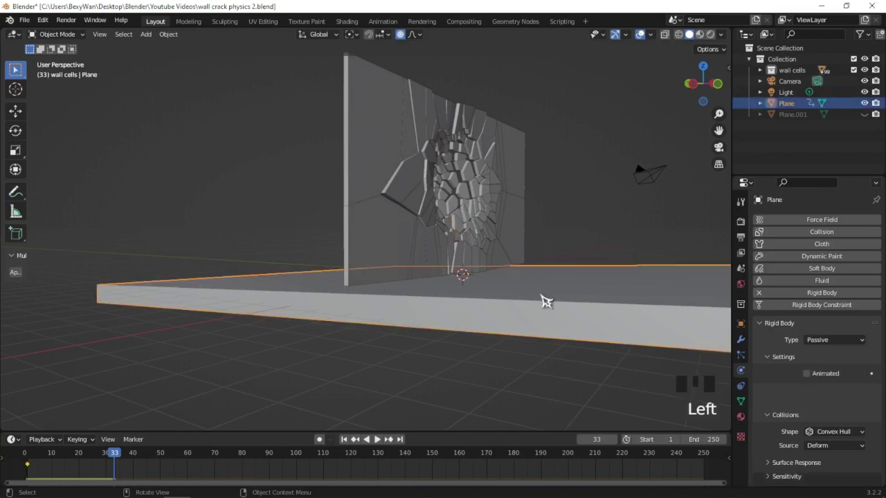
middle_click_drag(546, 302, 435, 257)
scroll(451, 212, "up", 2)
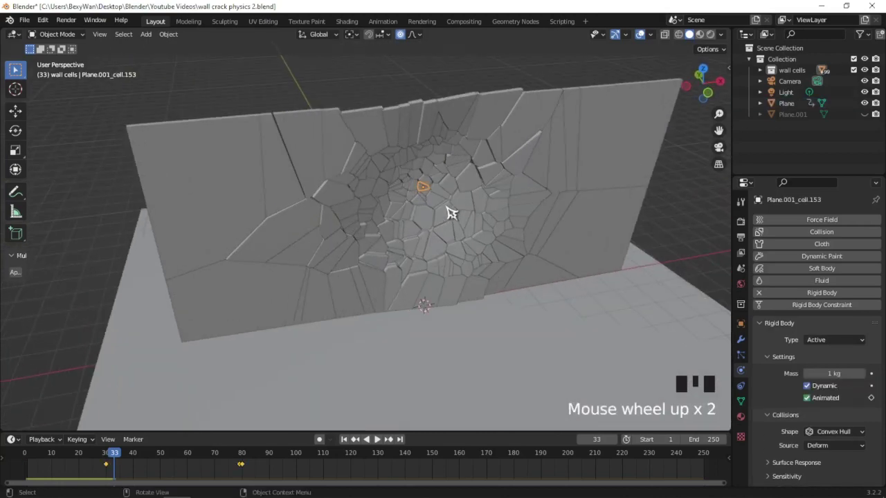
left_click(462, 205)
key("r")
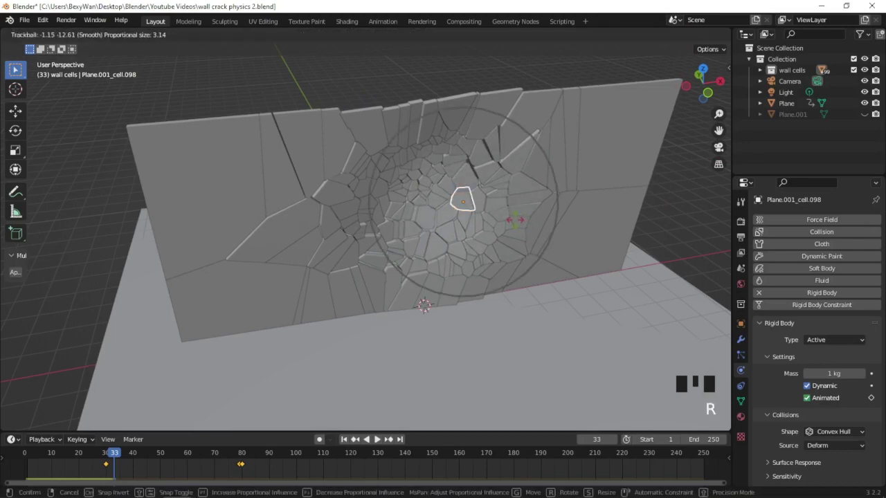
key("r")
key("z")
left_click(501, 236)
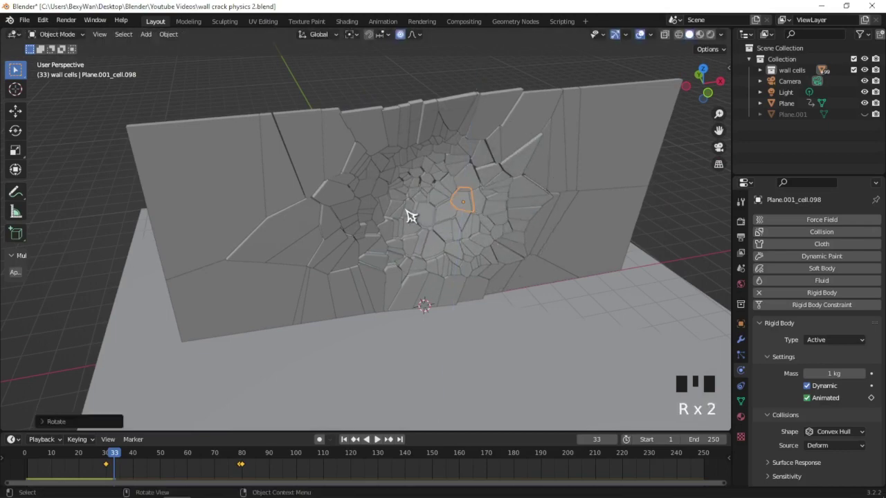
- Rotate a cell on the opposite side of the bulge around the Z axis with proportional editing
left_click(401, 207)
key("r")
key("z")
left_click(479, 208)
- Rotate a cell on the upper part of the bulge with smooth proportional falloff reduced to a size of 1.77
middle_click_drag(484, 208, 588, 204)
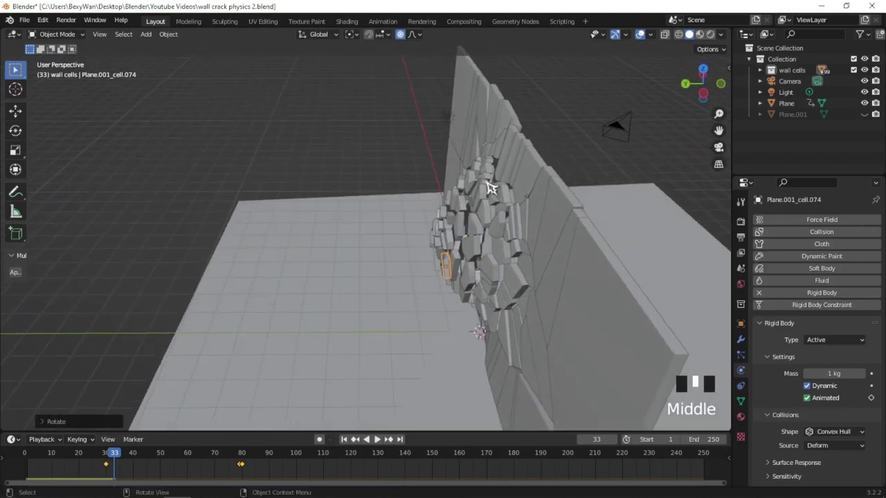
left_click(482, 186)
middle_click_drag(522, 199, 547, 178)
key("r")
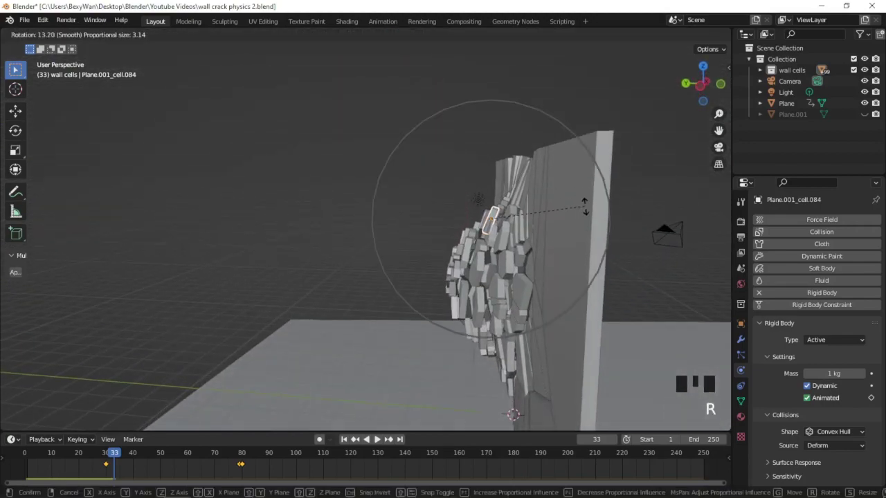
scroll(585, 208, "up", 2)
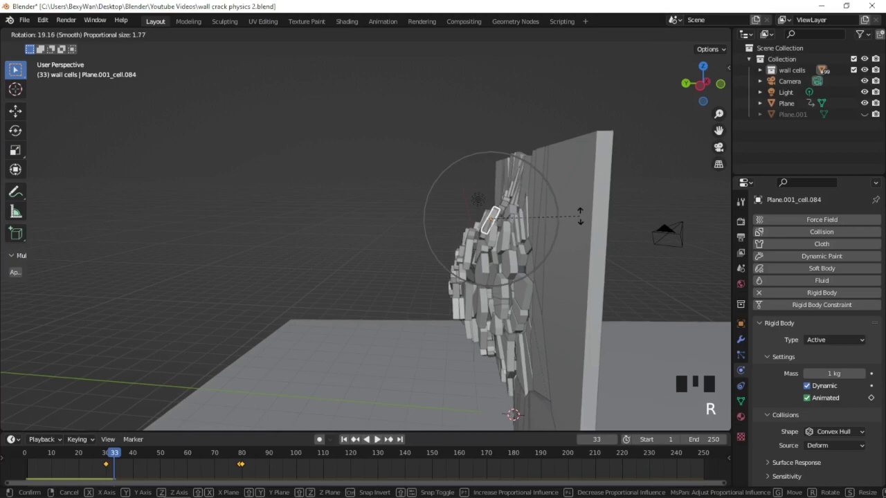
left_click(585, 221)
- Rotate a cell on the lower part of the bulge around the X axis with smooth proportional falloff
left_click(486, 349)
key("r")
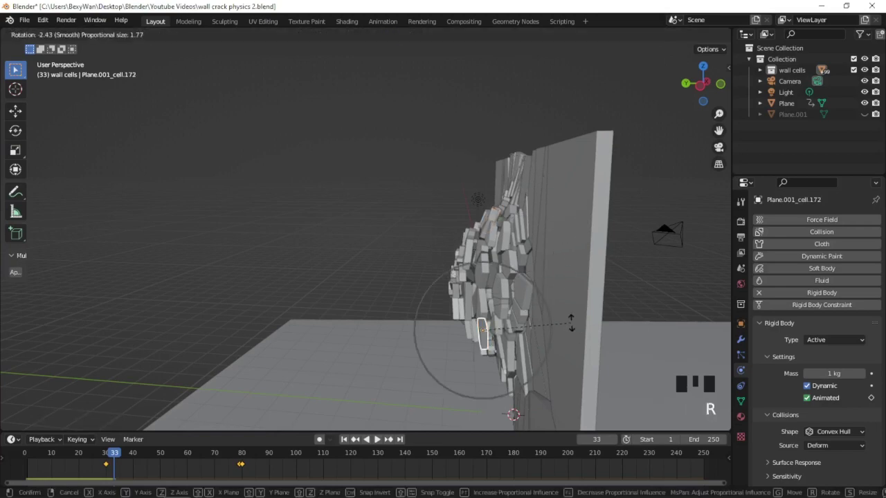
key("x")
left_click(573, 299)
- Select all objects in the wall cells collection and insert a Location, Rotation & Scale keyframe at frame 33
middle_click_drag(573, 300, 390, 270)
scroll(539, 284, "down", 3)
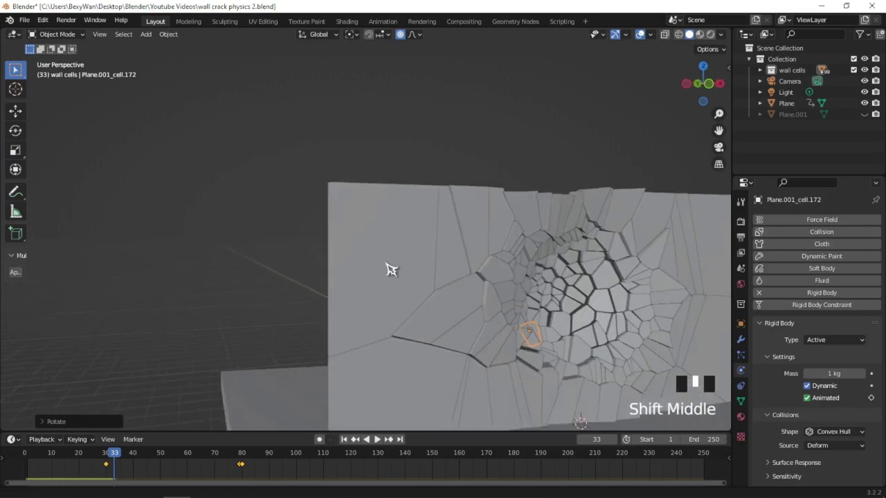
scroll(493, 264, "down", 2)
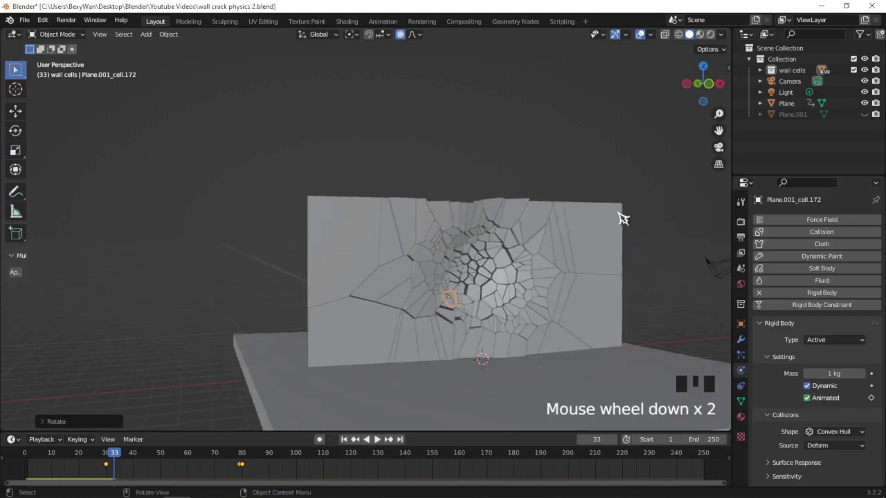
right_click(776, 72)
left_click(746, 132)
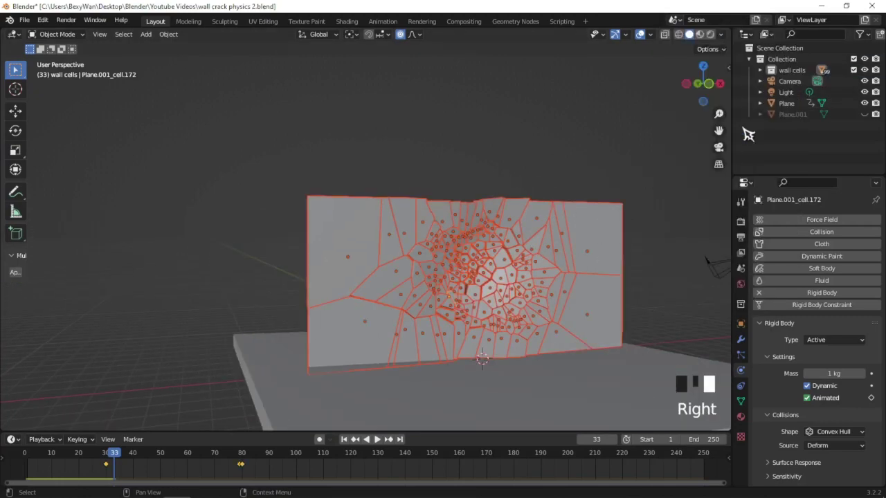
key("i")
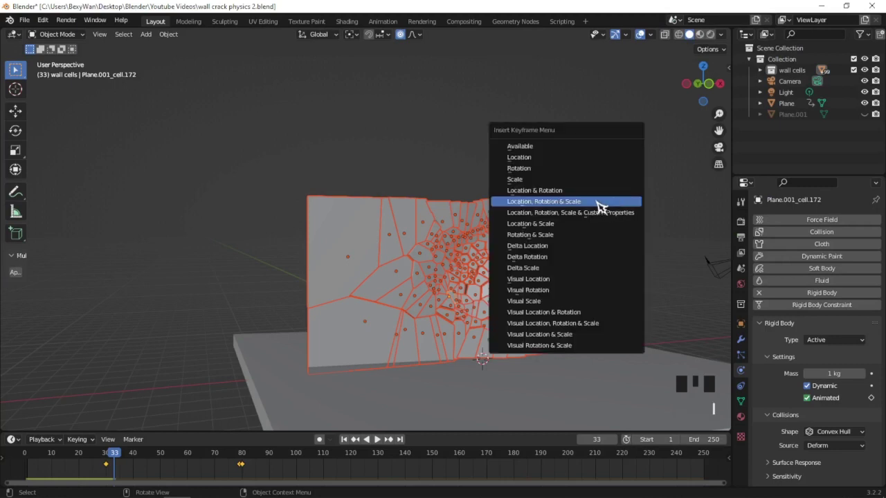
left_click(589, 207)
- Go back and forth frame by frame around frame 33 to examine how the bulge forms
scroll(592, 211, "down", 3)
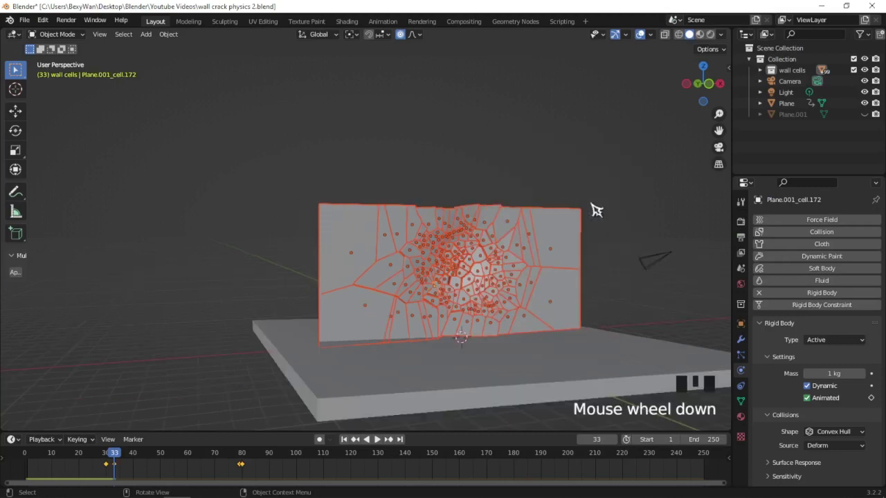
key("Left")
key("Left")
key("Left")
key("Left")
key("Right")
key("Right")
key("Right")
key("Right")
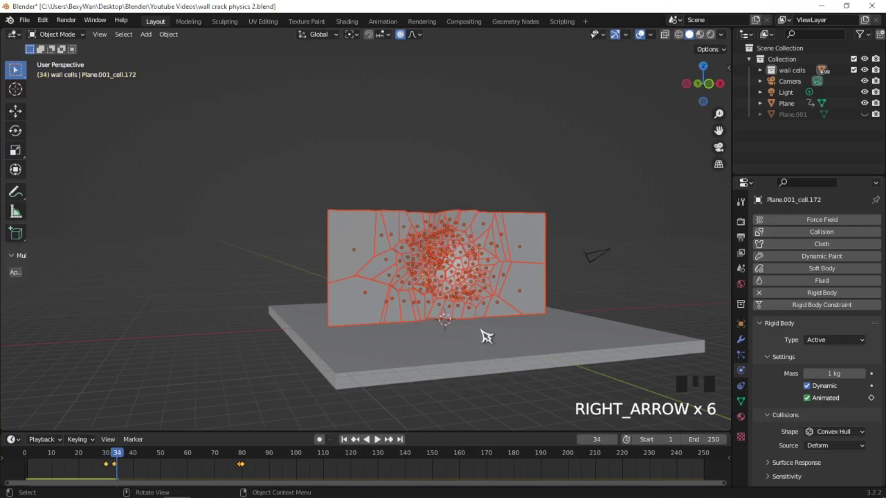
- Play the animation from frame 1 with overlays hidden, orbit around the wall to examine the collapse, and return to the start
scroll(578, 214, "up", 2)
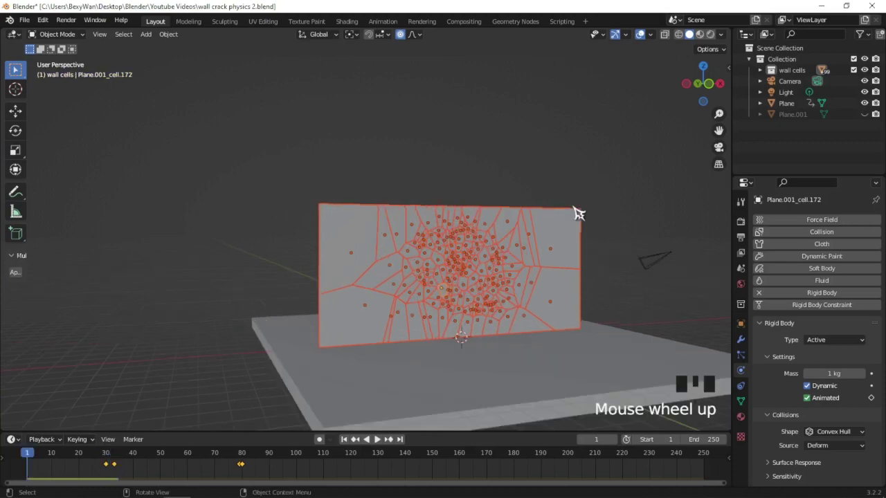
key("shift+Left")
key("shift+alt+z")
key("space")
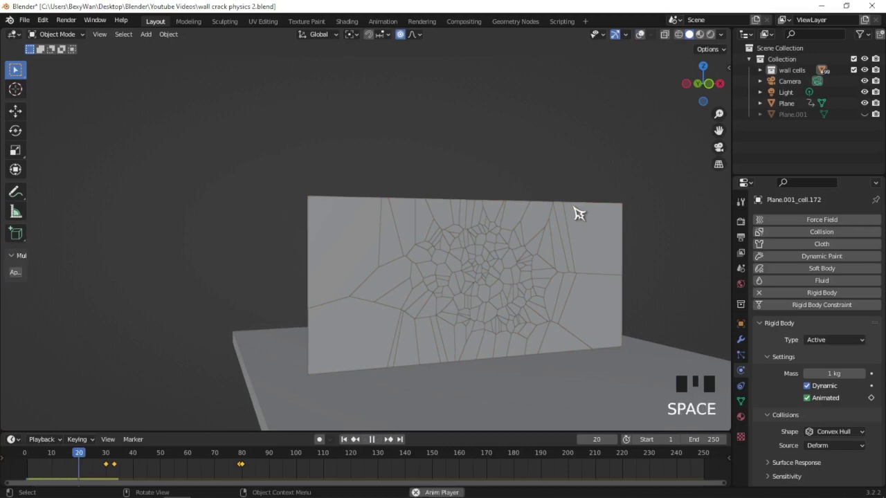
middle_click_drag(579, 212, 633, 229)
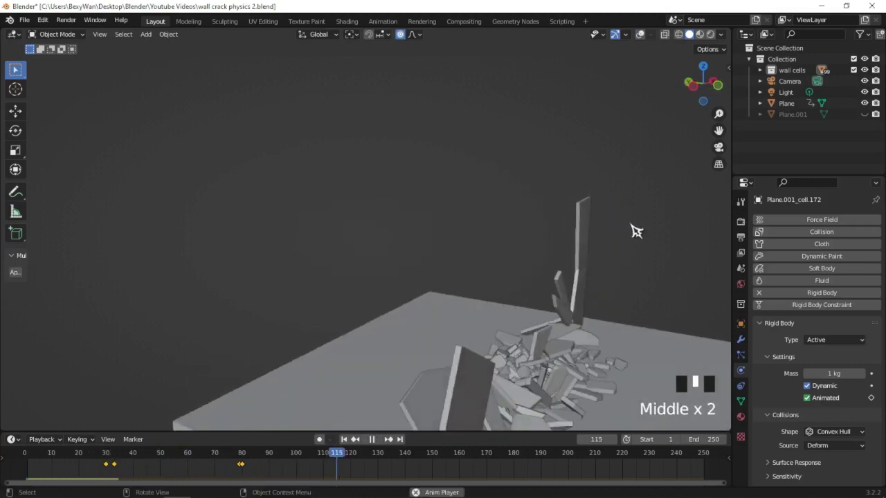
key("space")
key("shift+Left")
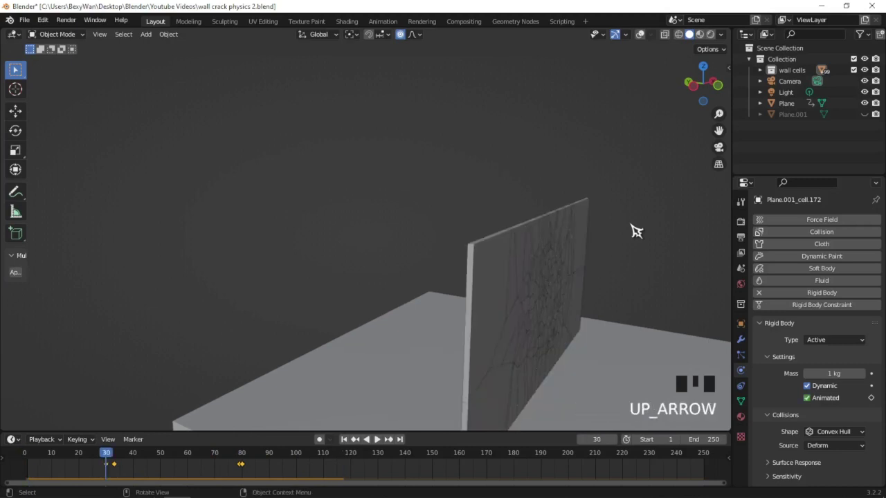
- Show the overlays again and insert a Location, Rotation & Scale keyframe on all wall cells at frame 31
key("Right")
middle_click_drag(626, 235, 516, 238)
key("shift+alt+z")
scroll(611, 245, "down", 2)
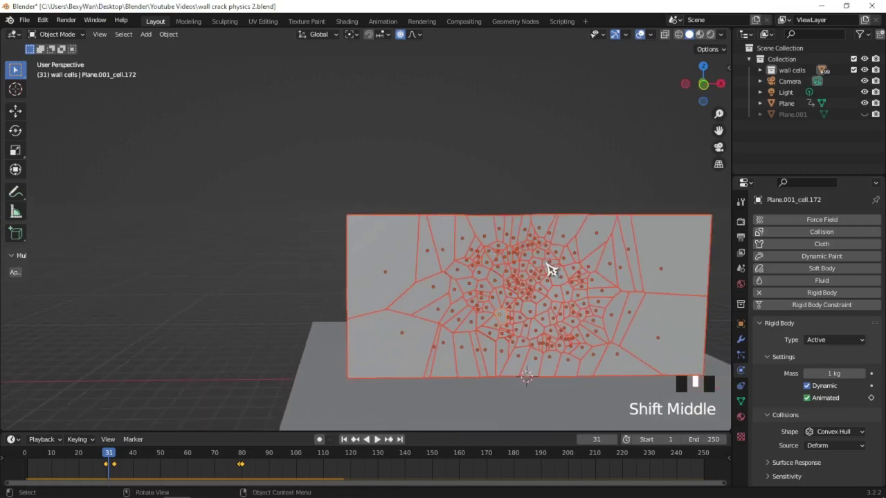
middle_click_drag(550, 270, 593, 270)
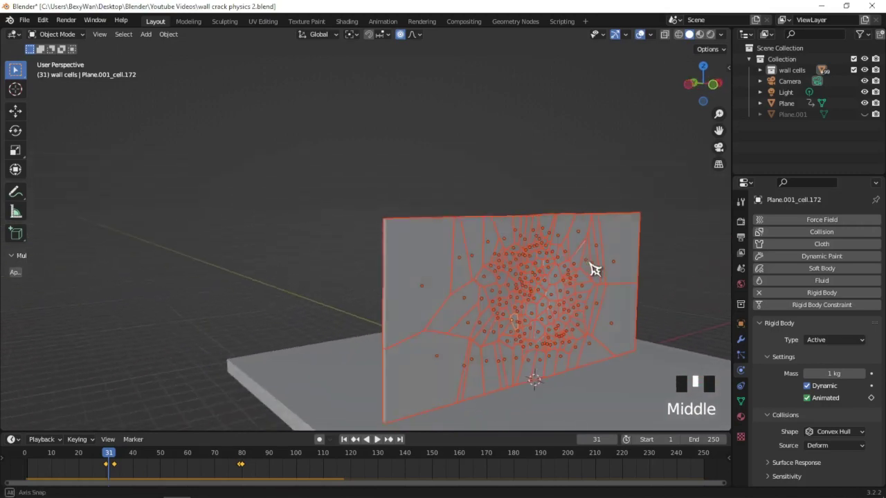
key("i")
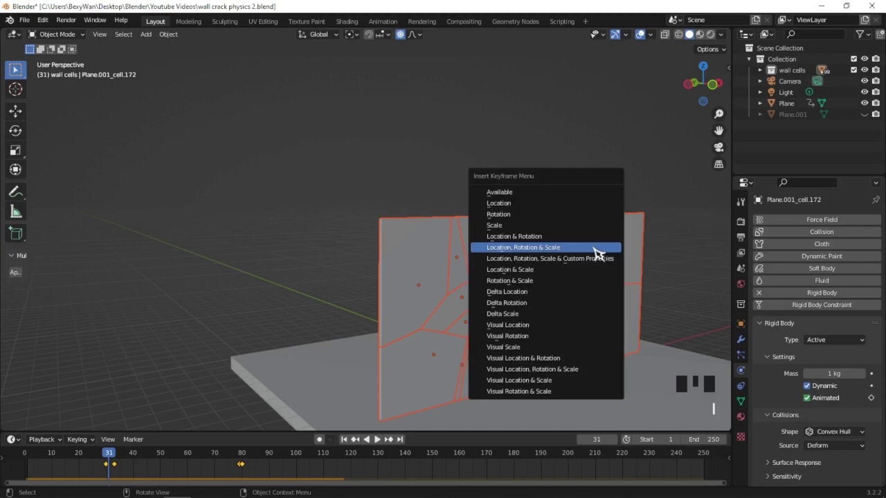
left_click(595, 253)
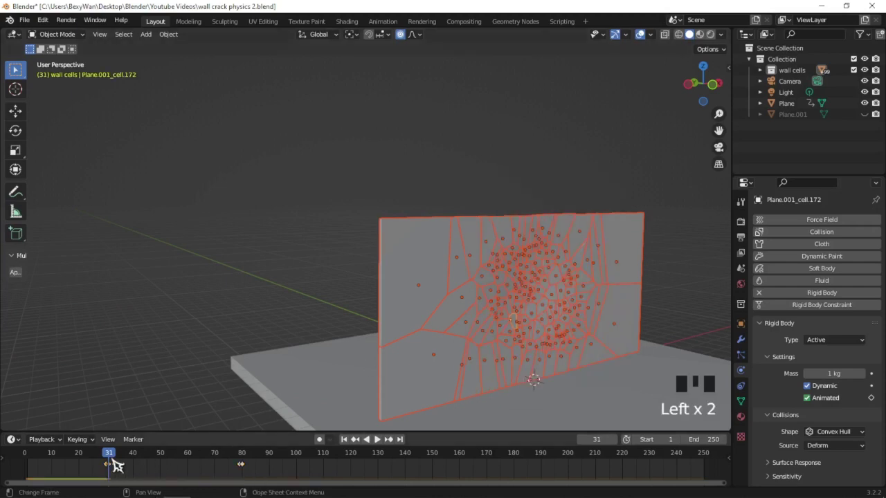
- Move the frame 31 keyframe to frame 32 and delete the keyframe at frame 33
key("g")
left_click(125, 469)
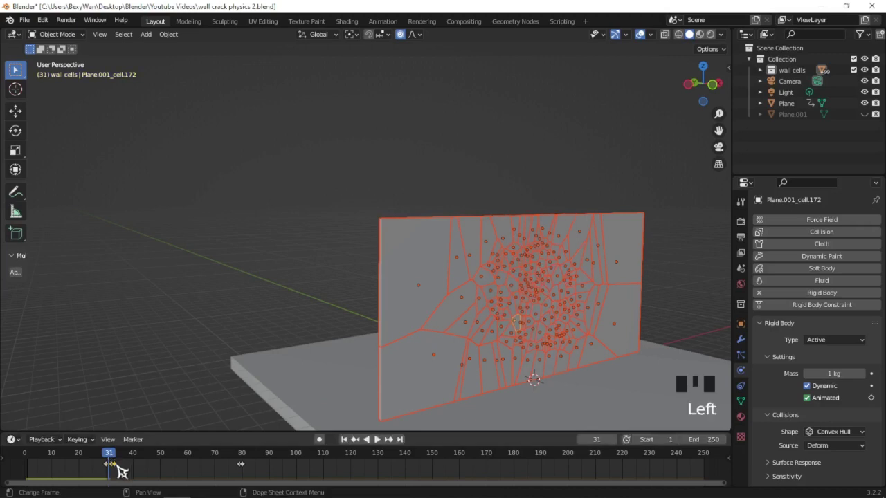
key("x")
- Replay the simulation from frame 1 to check the crack and collapse, and return to the first frame
key("shift+Left")
middle_click_drag(457, 318, 497, 306)
key("space")
key("space")
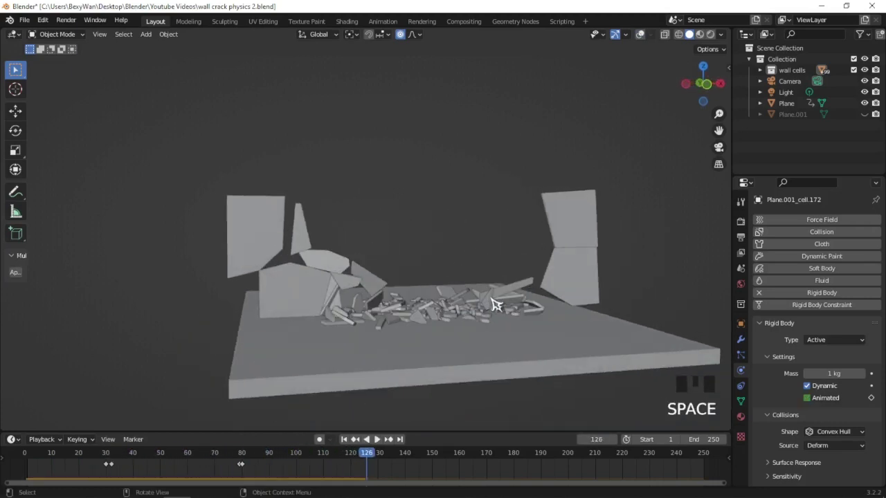
key("shift+Left")
key("shift+alt+z")
- Save the Blender file with the retimed crack keyframes
scroll(491, 302, "up", 1)
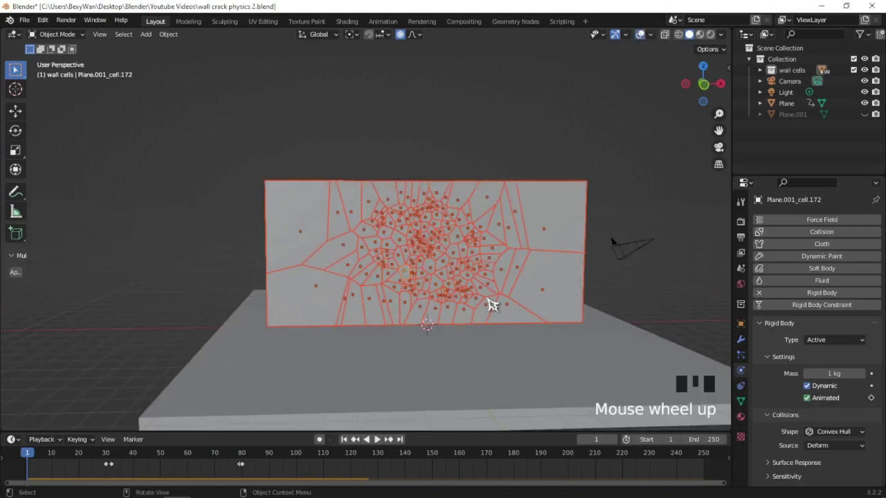
mouse_move(491, 303)
middle_mouse_down("shift")
mouse_move(585, 298)
mouse_move(599, 307)
mouse_move(478, 303)
mouse_move(496, 310)
mouse_move(504, 330)
mouse_move(498, 293)
mouse_move(455, 281)
mouse_move(492, 291)
middle_mouse_up("shift")
scroll(501, 306, "down", 1)
key("ctrl+s")
- Play the animation up to frame 55 and insert a keyframe on all wall cells there
scroll(504, 330, "up", 2)
scroll(472, 286, "down", 2)
key("space")
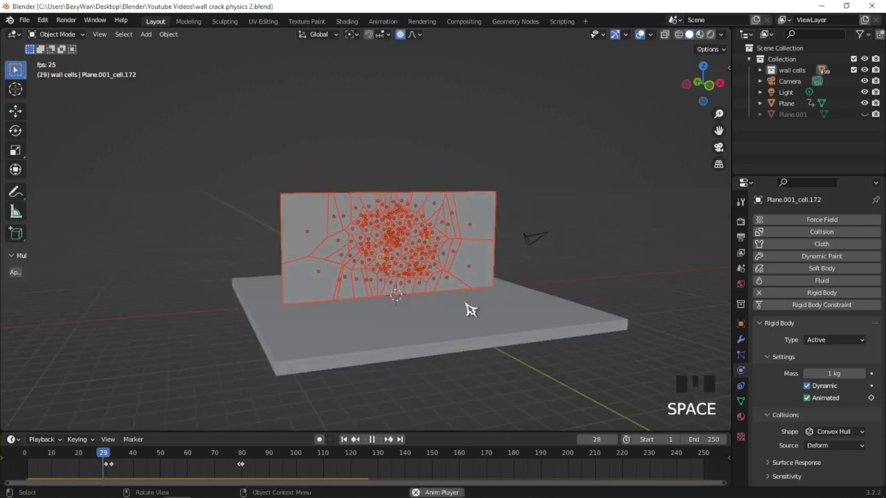
middle_click_drag(458, 316, 482, 271)
key("space")
key("space")
key("i")
left_click(523, 309)
- At frame 58, push the bulge's central cell far out along the global Y axis with smooth proportional editing
left_click(408, 254)
key("Right")
key("Right")
key("Right")
key("g")
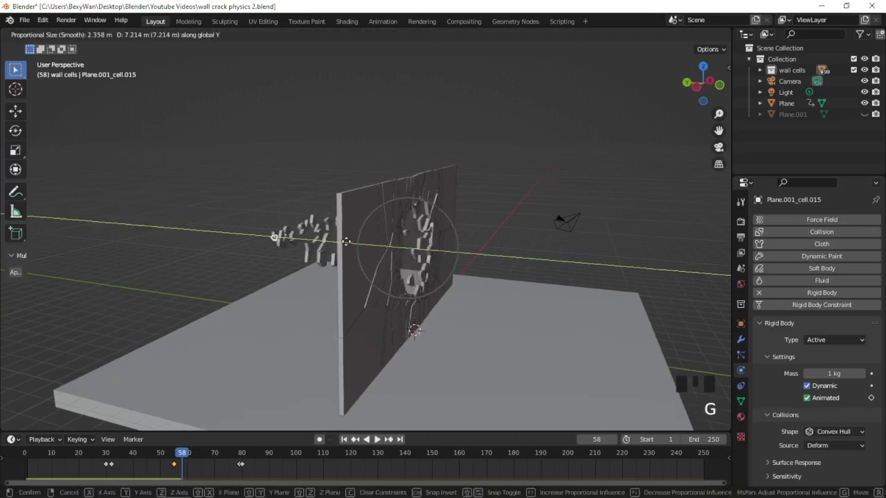
left_click(275, 236)
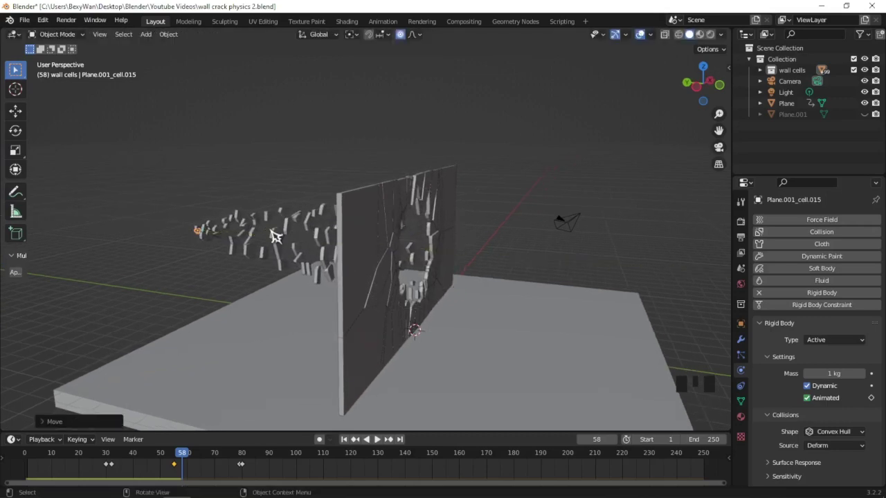
- Switch to the Right Orthographic view and select the cells flung farthest from the wall
middle_click_drag(274, 236, 397, 233)
key("KP_3")
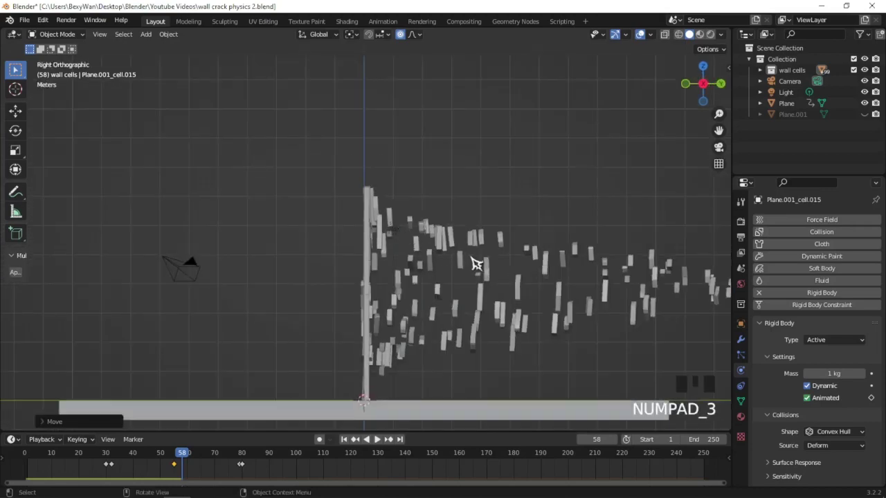
scroll(518, 273, "down", 4)
middle_click_drag(519, 273, 504, 272, "shift")
scroll(578, 303, "up", 2)
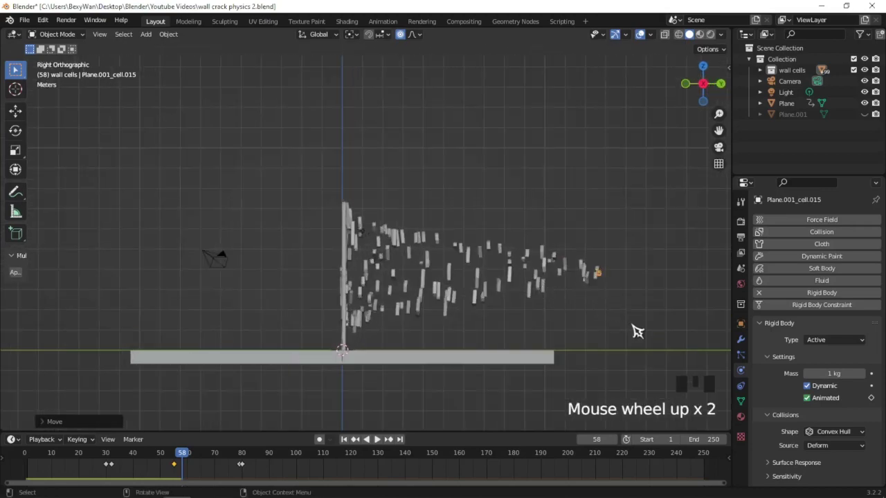
left_click_drag(632, 325, 394, 222)
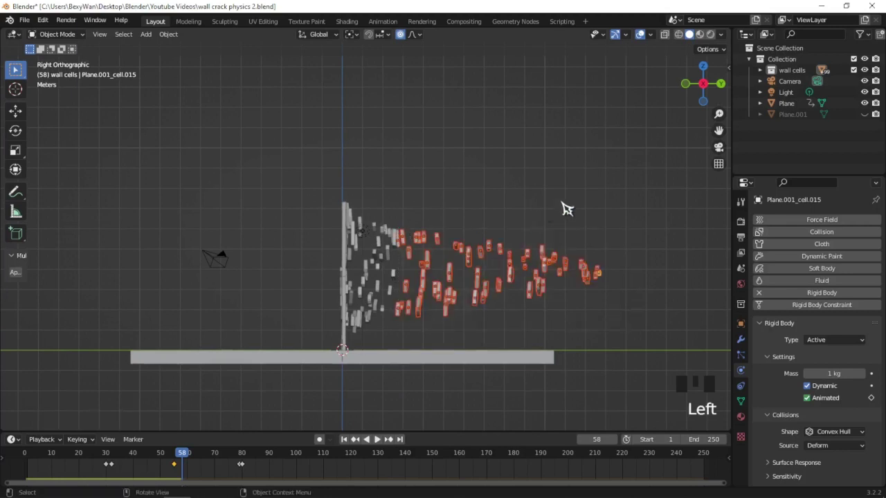
right_click(771, 71)
left_click(744, 105)
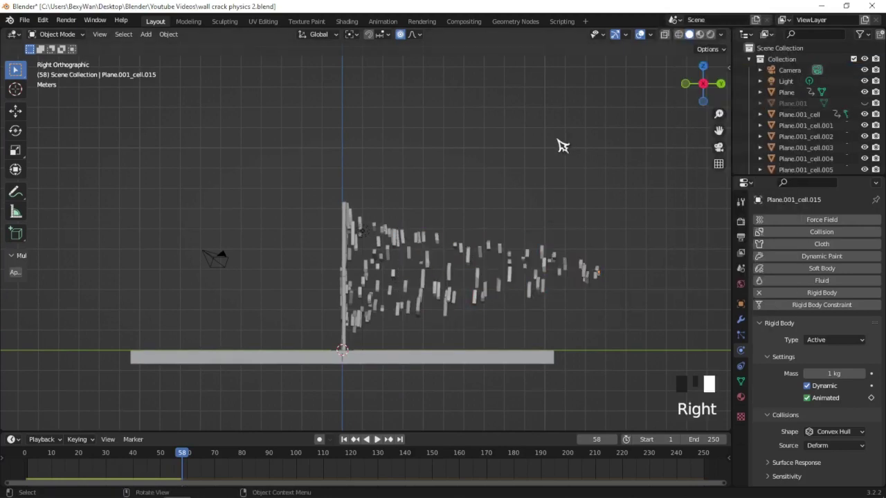
key("ctrl+z")
- Select all objects in the wall cells collection and insert a keyframe at frame 58
right_click(778, 72)
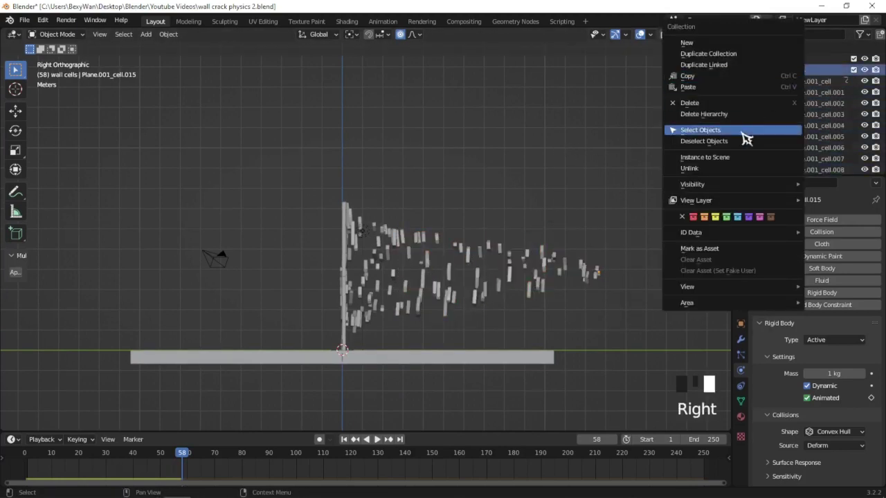
left_click(719, 130)
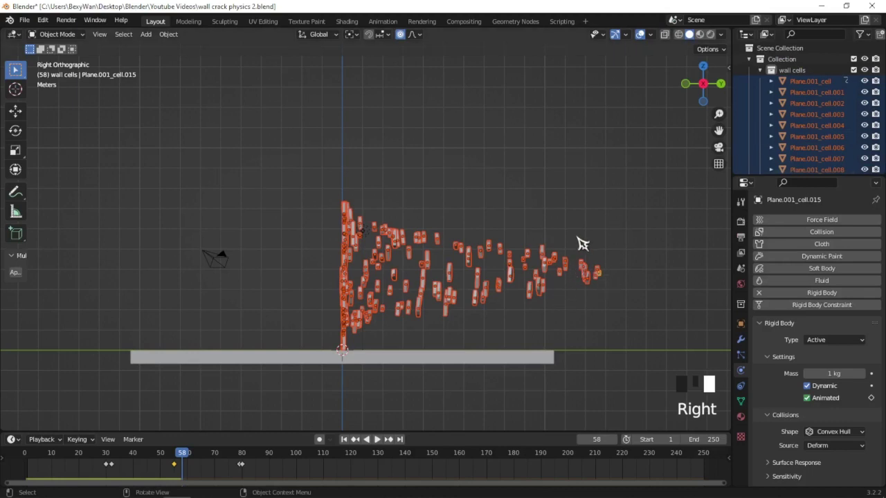
key("i")
left_click(580, 242)
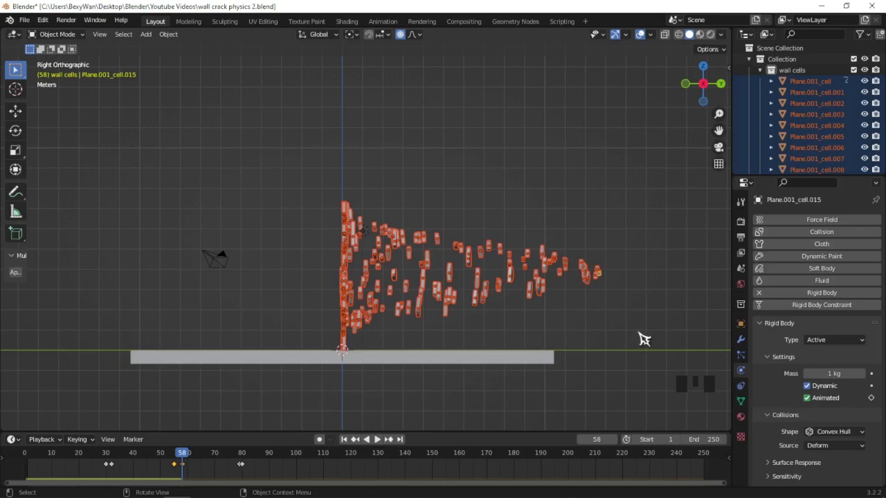
- Select the cells thrown clear of the wall and move their physics-start keyframes near frame 80 to frames 57 and 58
left_click_drag(641, 339, 343, 260)
scroll(381, 217, "up", 4)
scroll(435, 237, "down", 1)
scroll(434, 238, "down", 3)
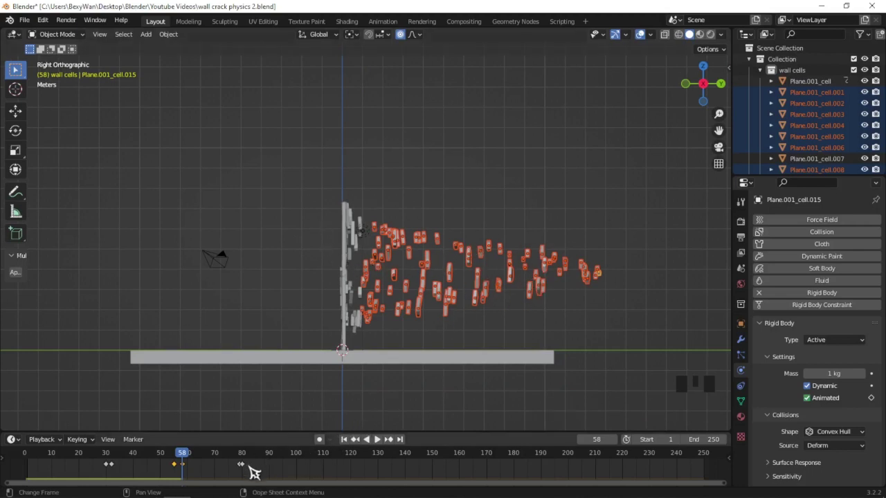
left_click_drag(257, 475, 233, 464)
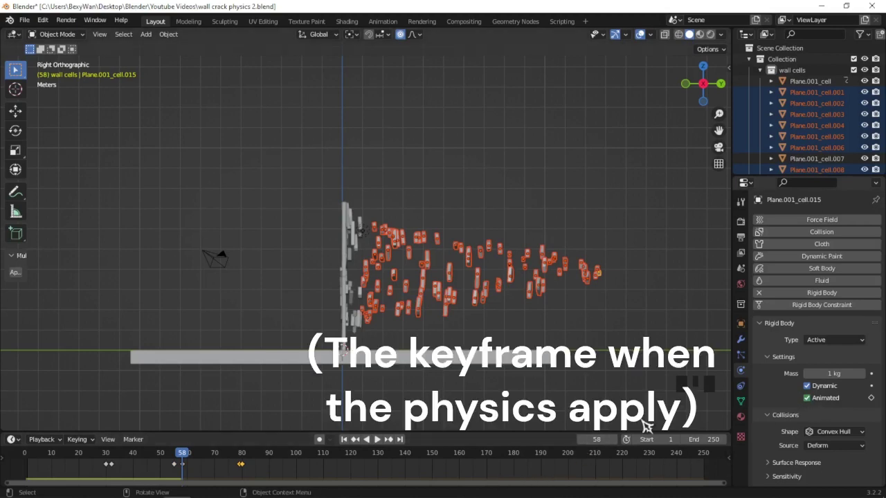
key("g")
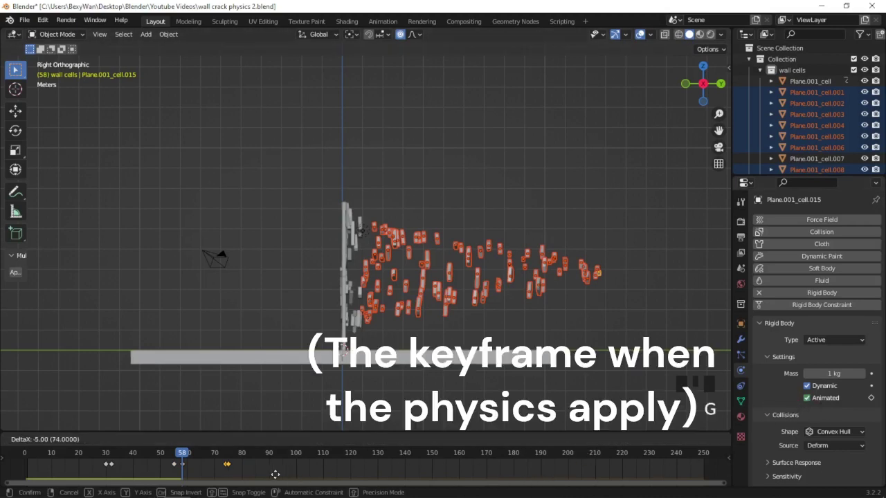
left_click(228, 479)
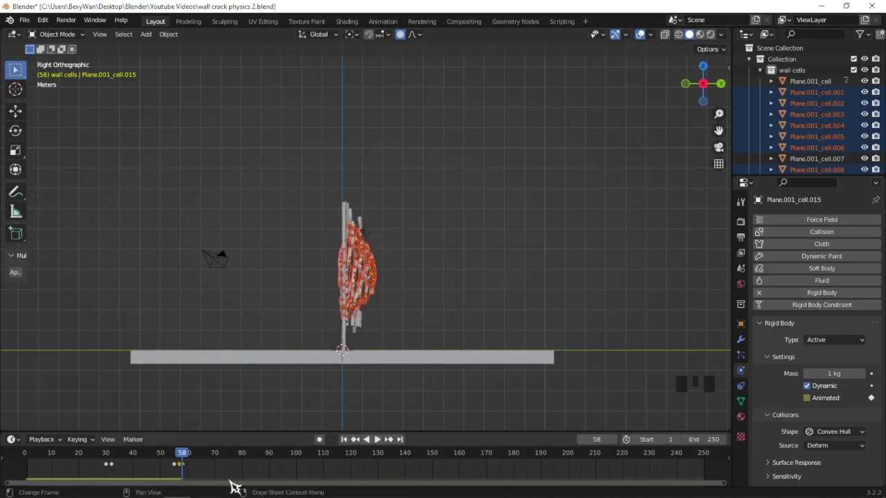
- Shift the selected cells' physics-start keyframes one frame later, to frames 58 and 59
key("space")
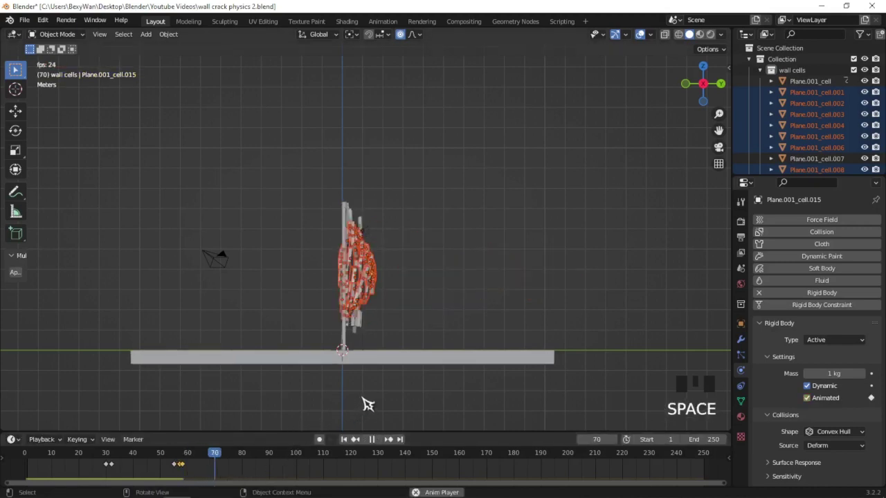
key("space")
key("g")
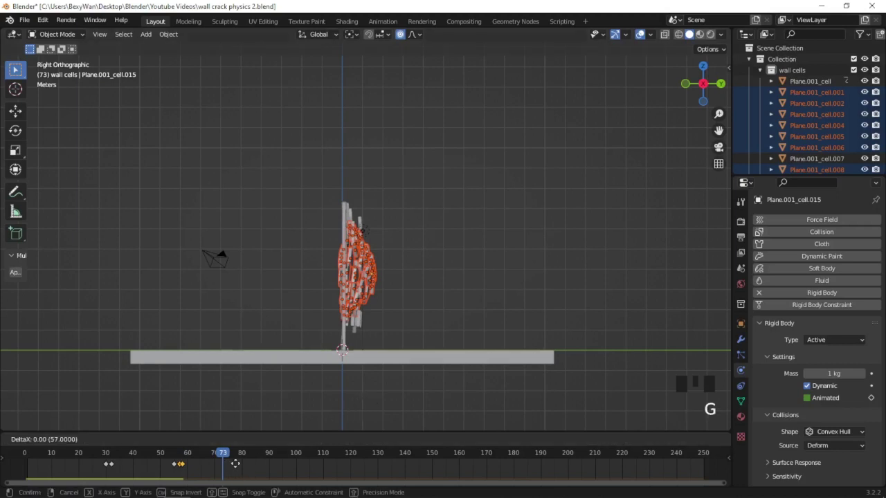
left_click(241, 470)
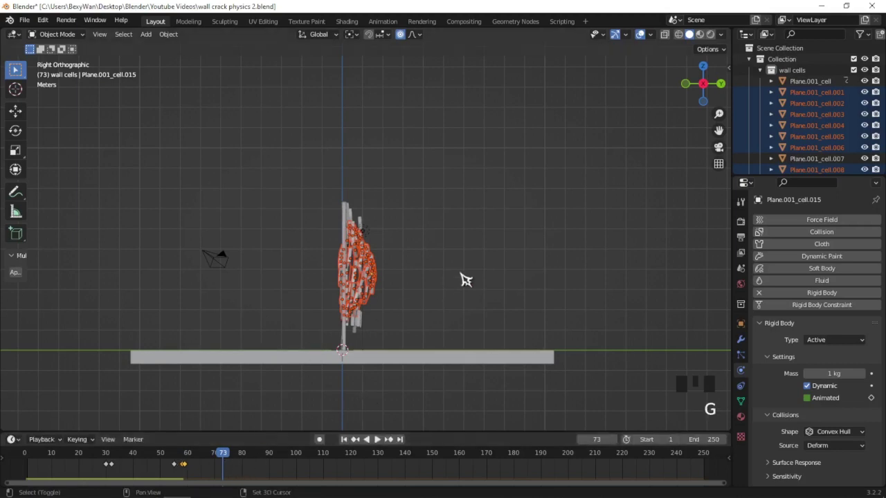
- Play back the wall blast with overlays hidden from the side and in perspective, return to frame 1 and save the file
key("space")
key("shift+alt+z")
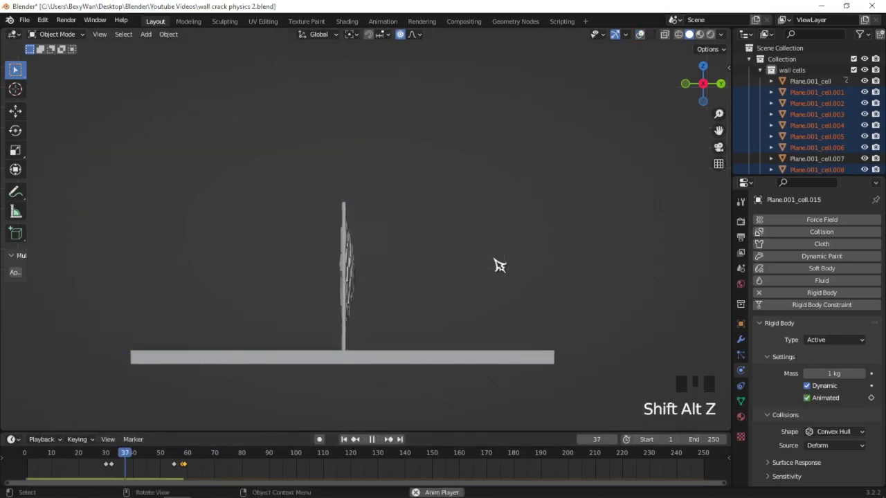
scroll(498, 262, "down", 3)
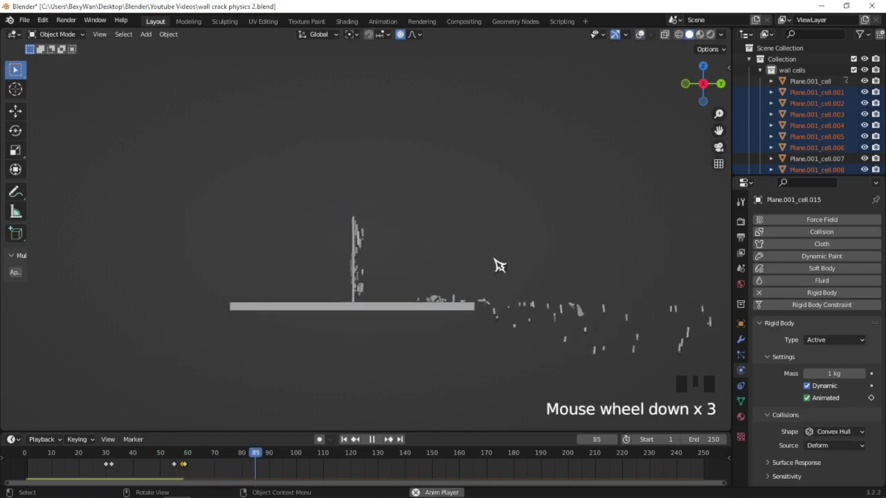
middle_click_drag(498, 263, 462, 186)
scroll(536, 256, "down", 2)
key("shift+Left")
key("space")
key("shift+Left")
key("ctrl+s")
key("shift+alt+z")
- Add a cube mesh at the scene's centre and turn off proportional editing
left_click(462, 186)
left_click(145, 34)
mouse_move(178, 45)
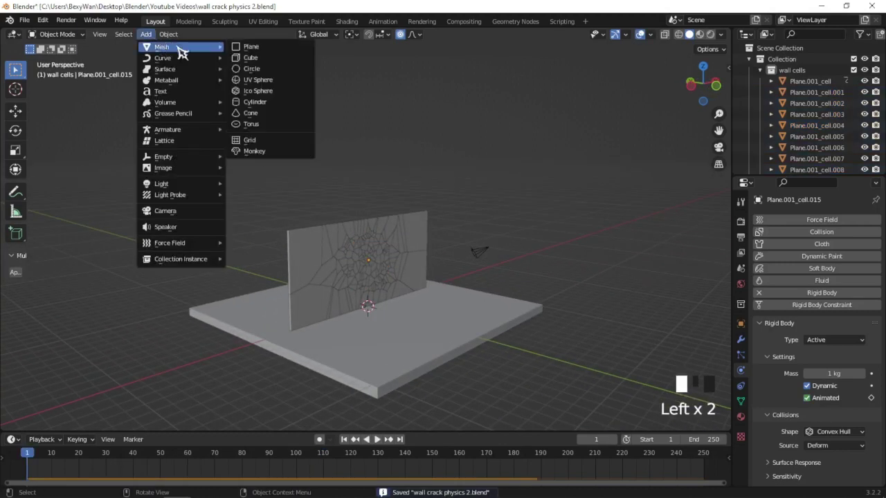
left_click(249, 58)
middle_click_drag(256, 67, 326, 157)
key("g")
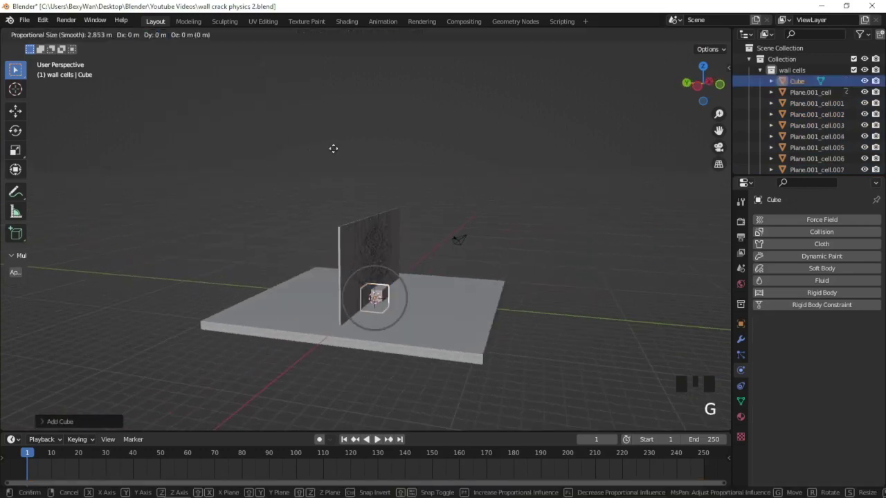
right_click(260, 109)
key("o")
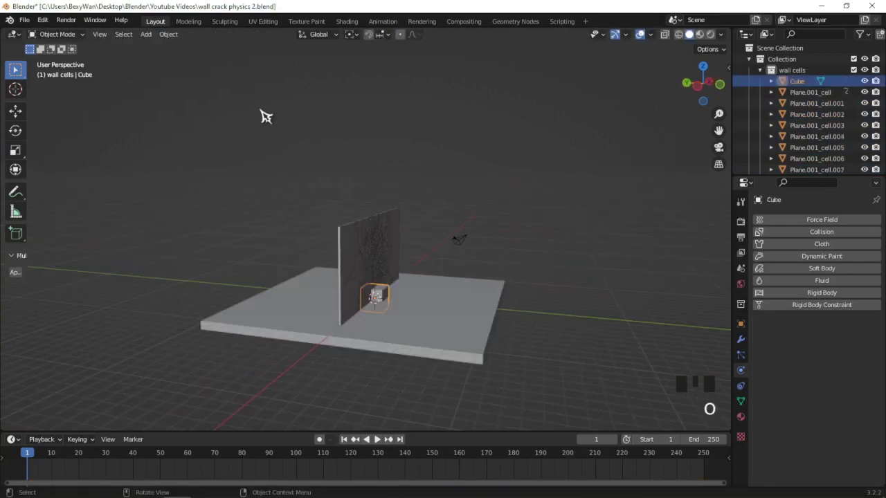
- Move the cube in the YZ plane clear of the wall on the positive Y side and scale it up to about double size
key("g")
key("x")
left_click(182, 81)
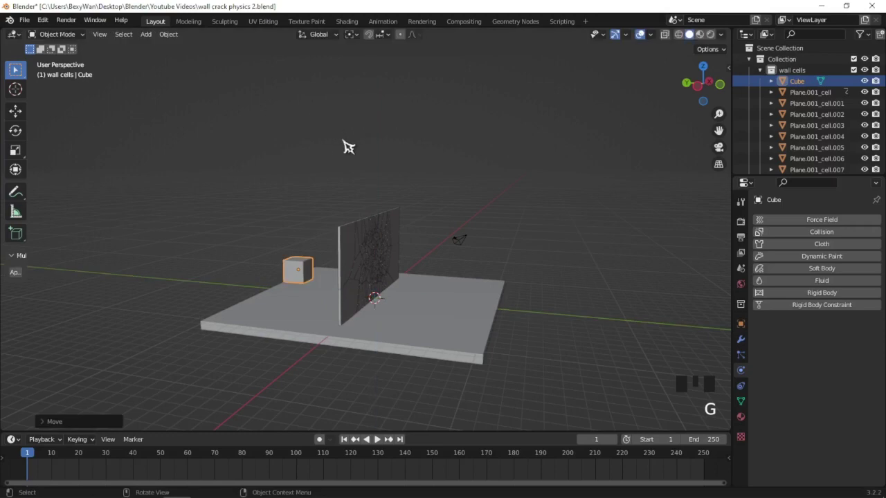
key("s")
left_click(504, 105)
- Add a plane and move it in the YZ plane into the middle of the cube
left_click(149, 37)
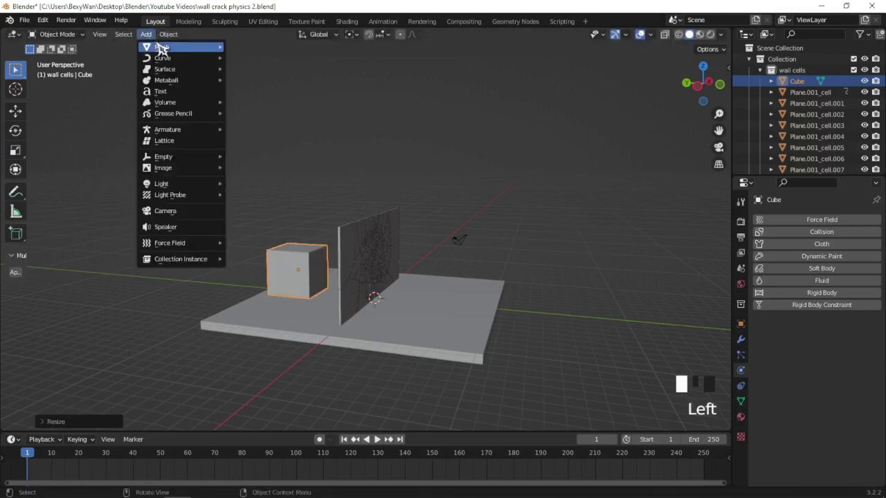
mouse_move(158, 44)
left_click(270, 44)
key("g")
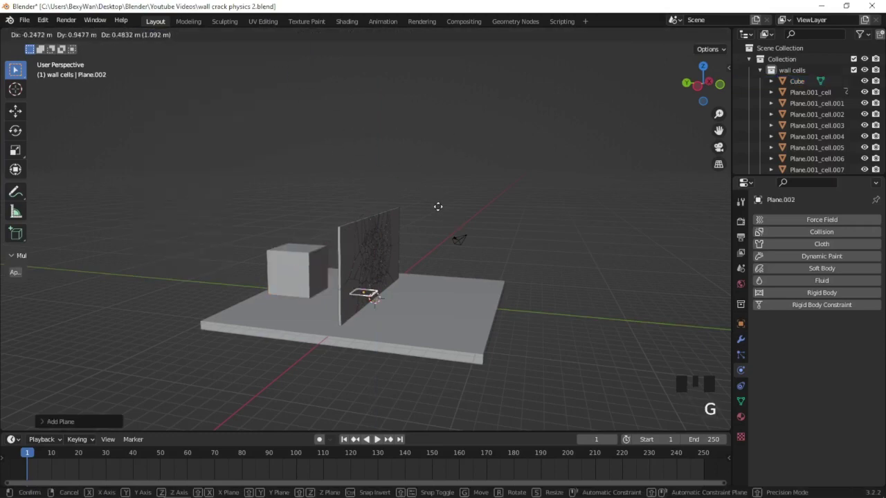
key("shift+x")
left_click(381, 190)
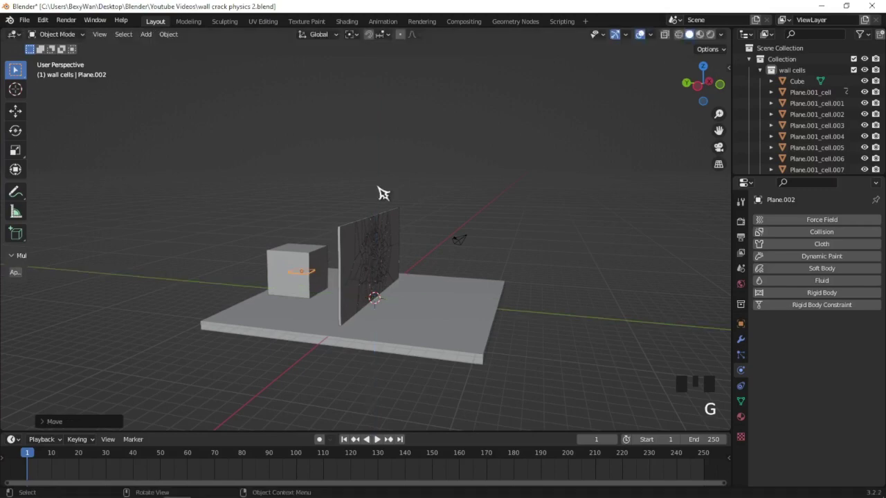
- Scale the plane up until it extends past the cube's sides and adjust its position along the Y axis
key("s")
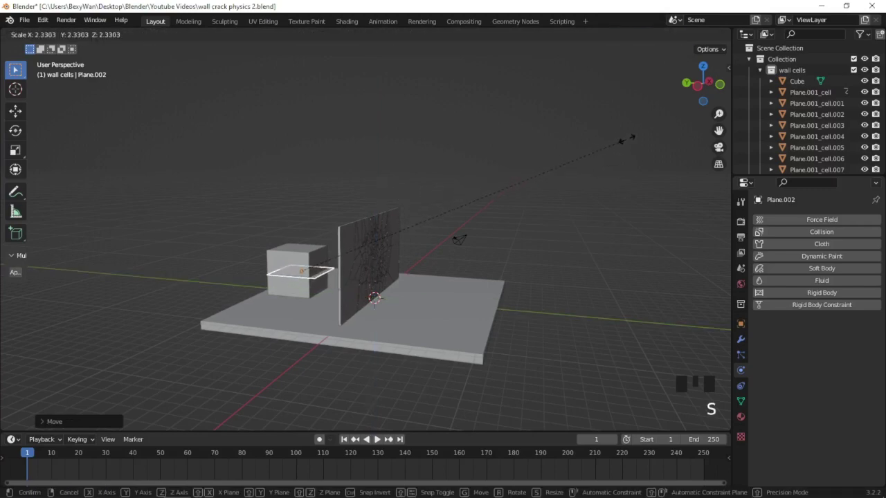
left_click(471, 201)
middle_click_drag(471, 201, 390, 239)
key("s")
left_click(451, 274)
key("g")
key("y")
left_click(426, 275)
- Rotate the plane about the global Y axis so it slices diagonally through the cube
key("r")
key("y")
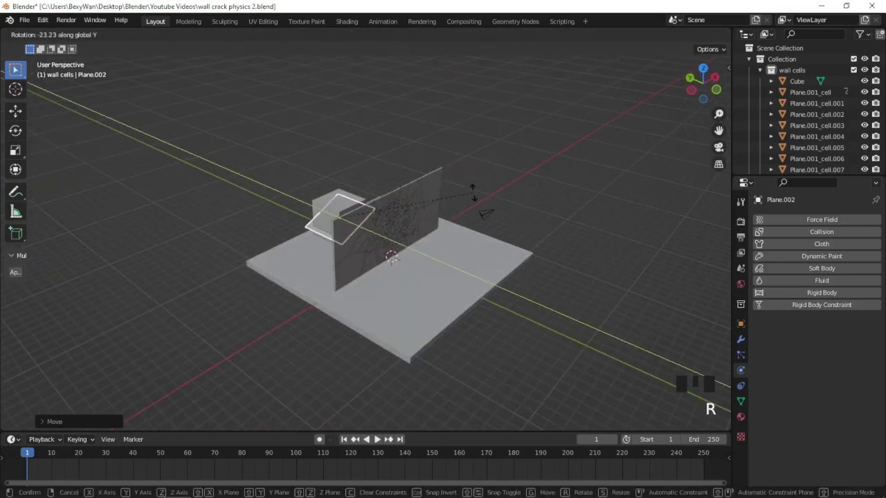
left_click(462, 173)
- Give the slicing plane a Solidify modifier with a thickness of 0.000001 m and apply it
middle_click_drag(461, 173, 519, 223)
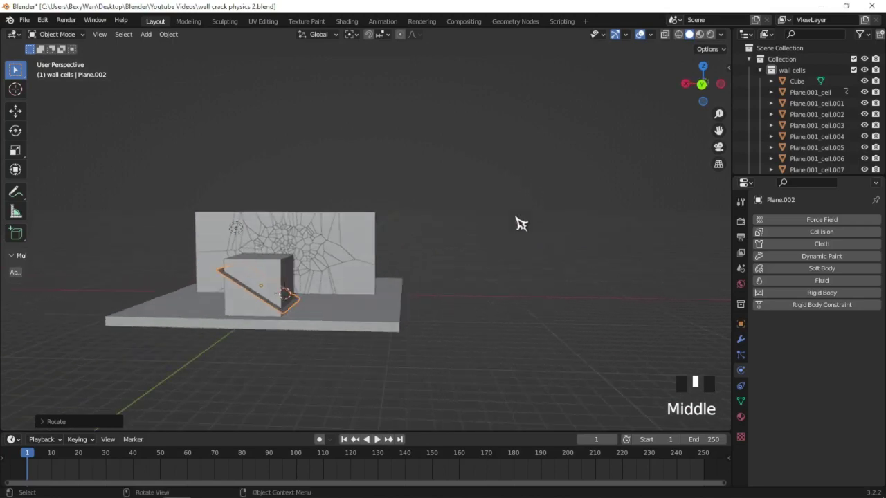
middle_click_drag(445, 259, 464, 277, "shift")
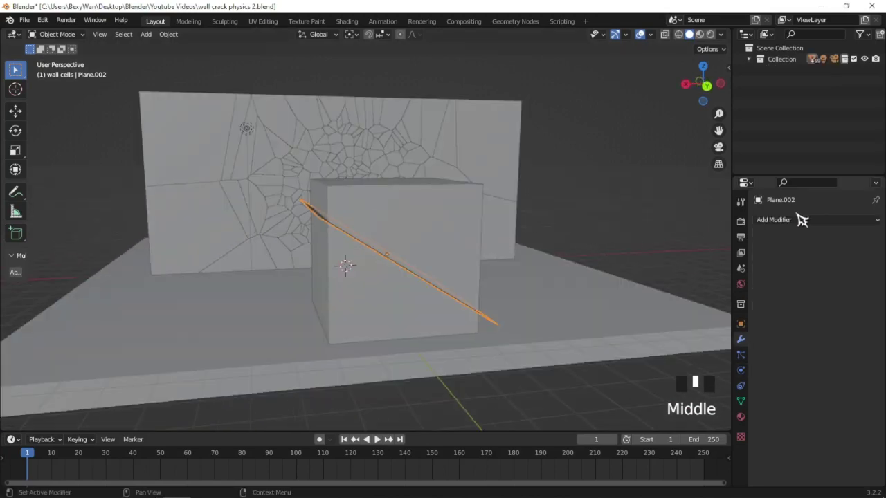
left_click(800, 219)
left_click(687, 418)
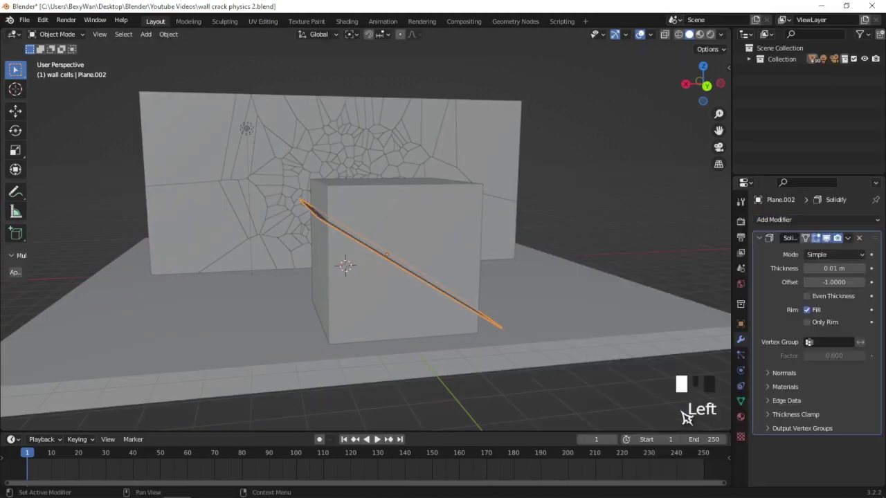
left_click_drag(833, 268, 836, 268, "shift")
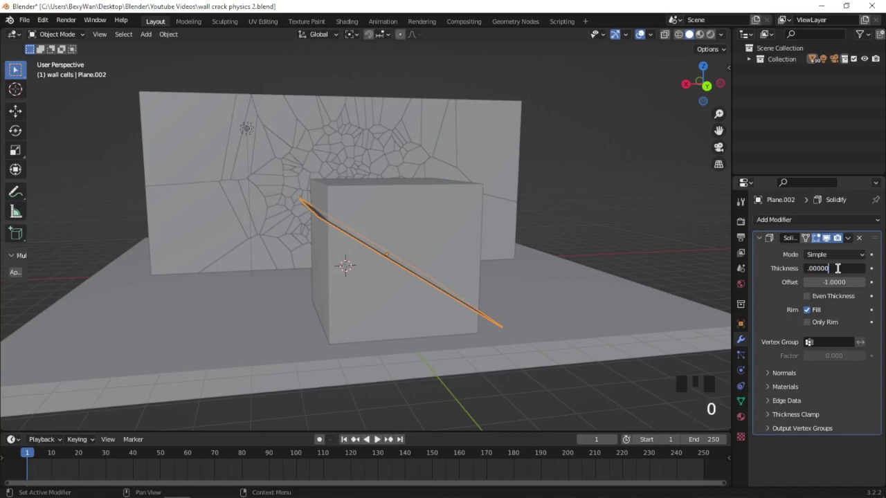
key("Return")
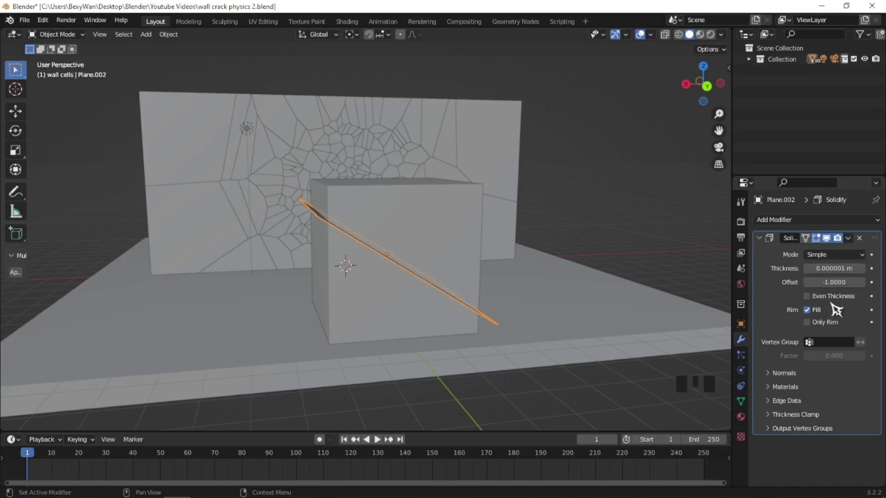
middle_click_drag(532, 253, 435, 363)
scroll(534, 247, "up", 1)
scroll(518, 262, "up", 2)
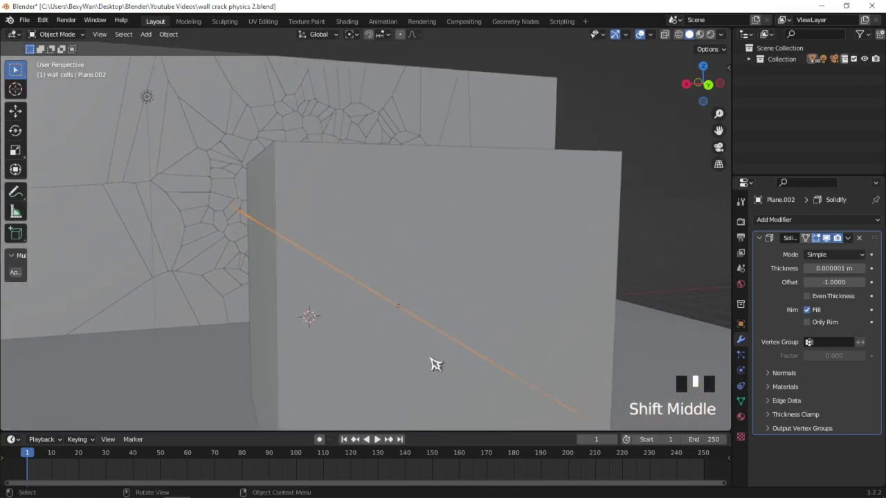
left_click(848, 239)
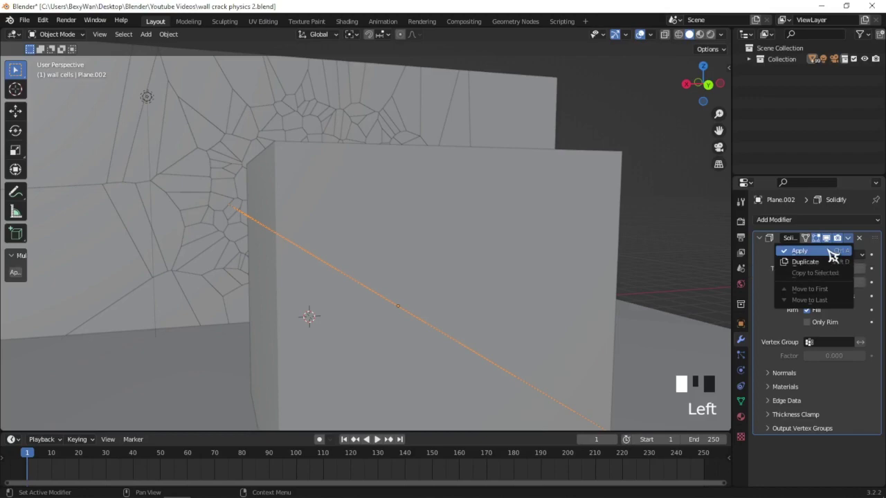
left_click(830, 251)
- Cut the cube with the thin slanted plane using Bool Tool's automatic Difference, keeping the cube as the active object
scroll(670, 249, "down", 1)
middle_click_drag(670, 249, 644, 263)
scroll(640, 266, "down", 1)
left_click(635, 248)
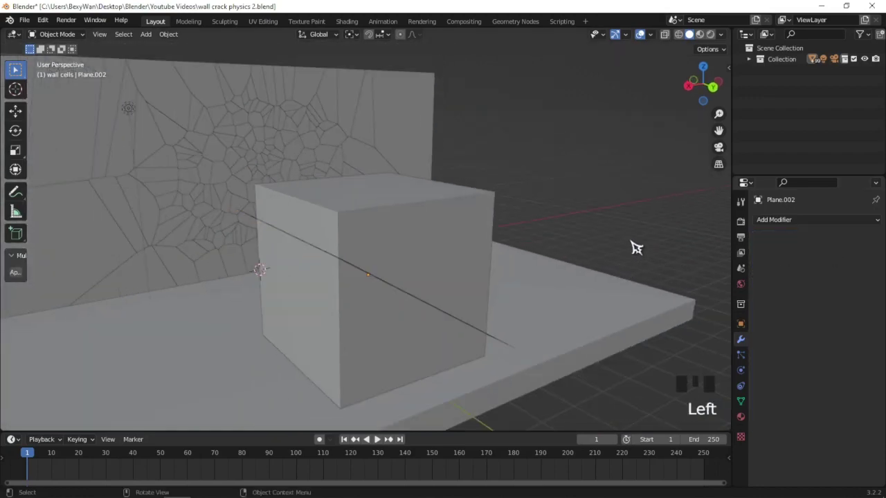
left_click(289, 234)
middle_click_drag(316, 247, 353, 252)
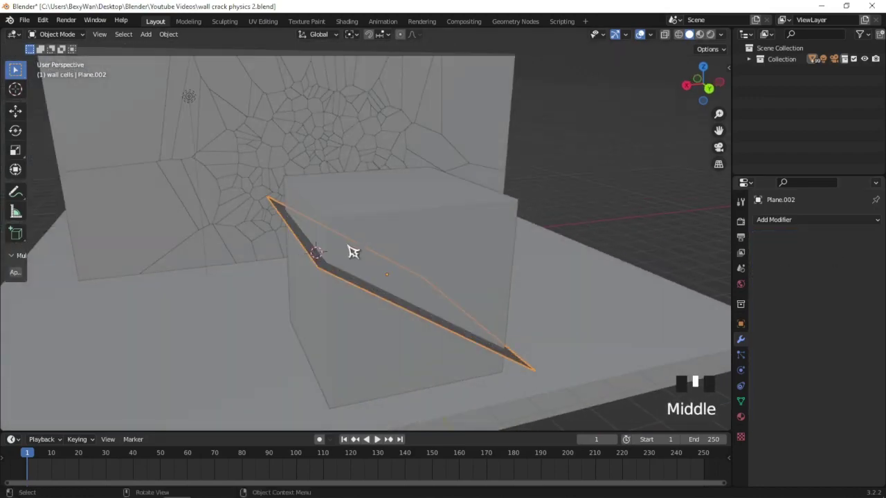
left_click(451, 244, "shift")
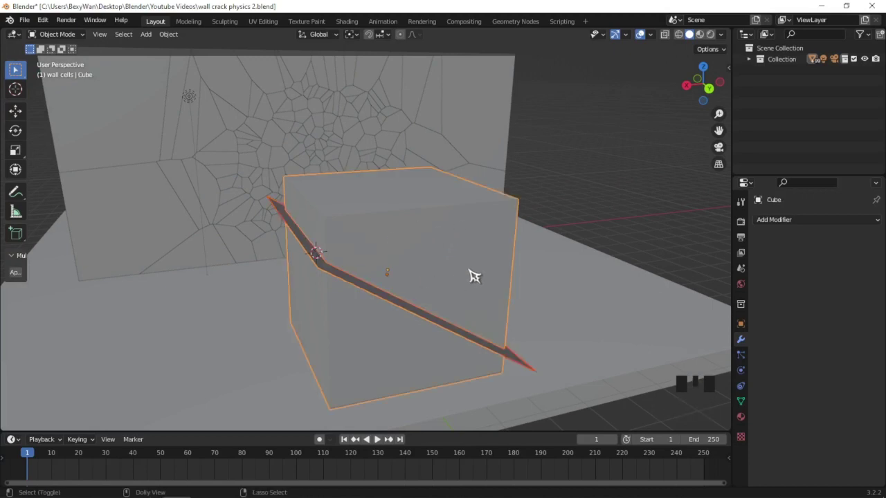
key("shift+ctrl+KP_Subtract")
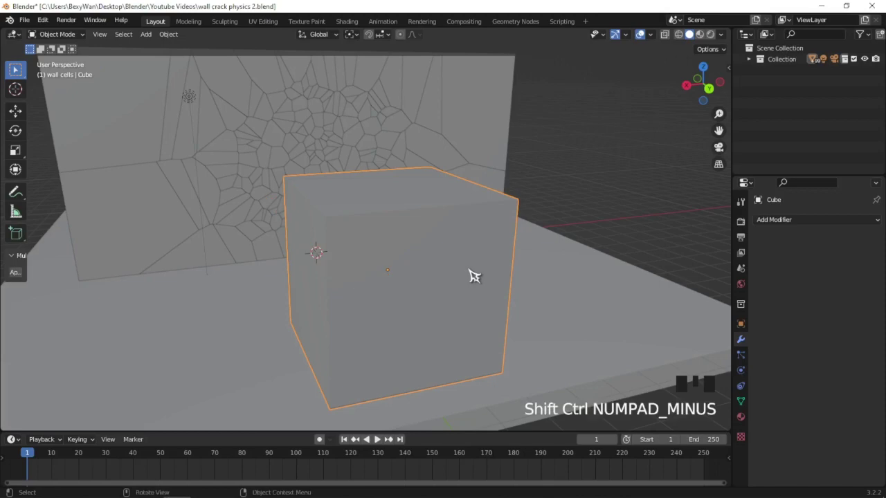
- Select all linked geometry of the cube's upper piece in Edit Mode and separate it into its own object
middle_click_drag(474, 276, 504, 237)
key("Tab")
left_click(483, 190)
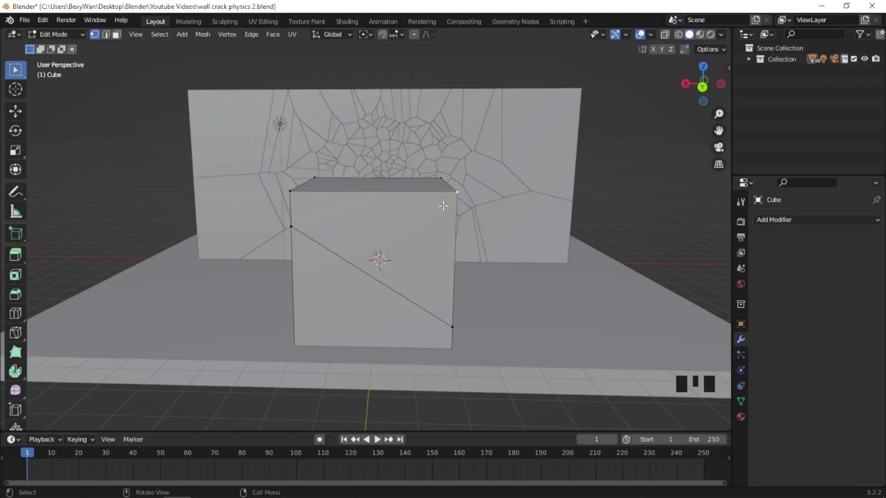
key("ctrl+l")
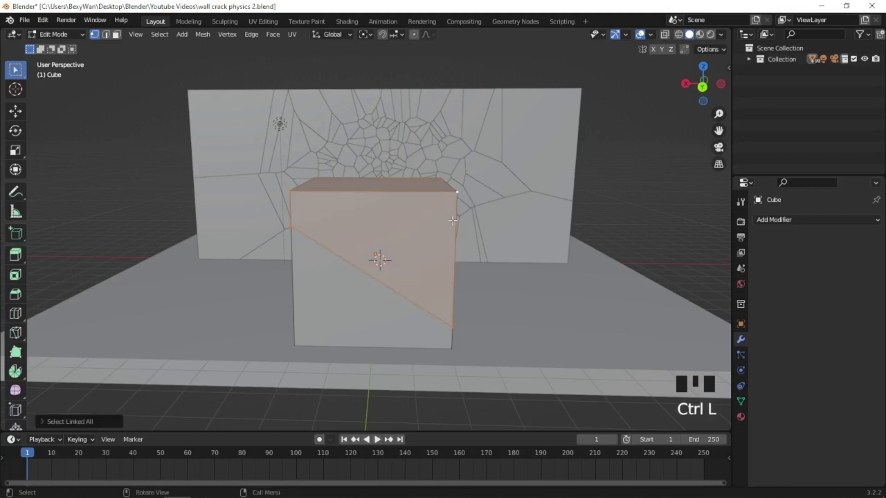
key("g")
right_click(507, 186)
key("p")
left_click(511, 187)
key("Tab")
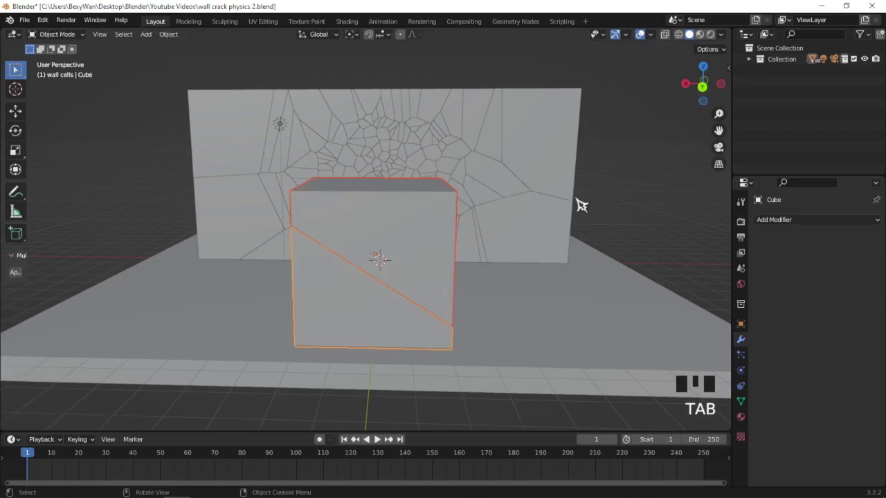
- Lift the cube's upper piece along the global Z axis to check the cut, and undo the move
middle_click(586, 204)
middle_click_drag(450, 252, 466, 249)
left_click(422, 246)
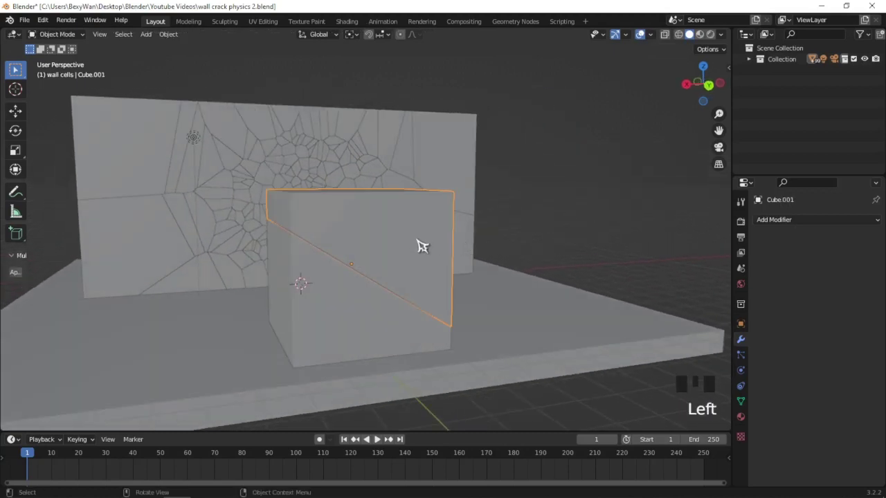
key("g")
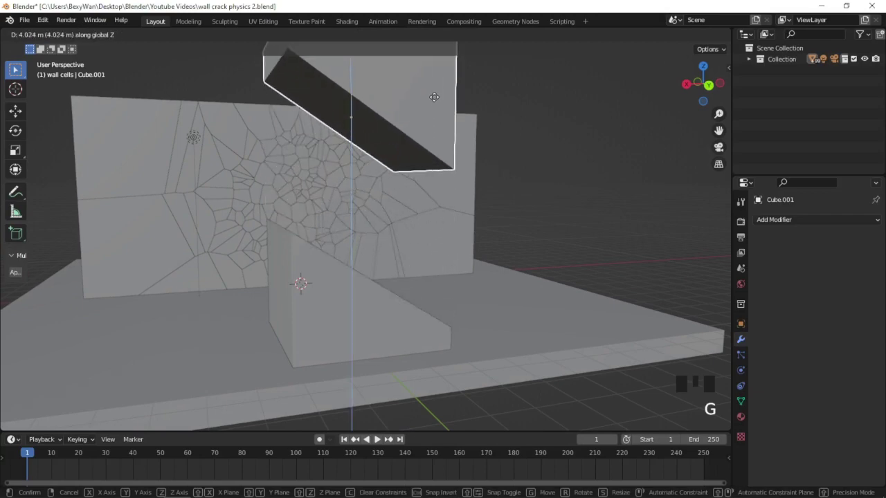
left_click(434, 140)
middle_click_drag(433, 139, 407, 238)
key("ctrl+z")
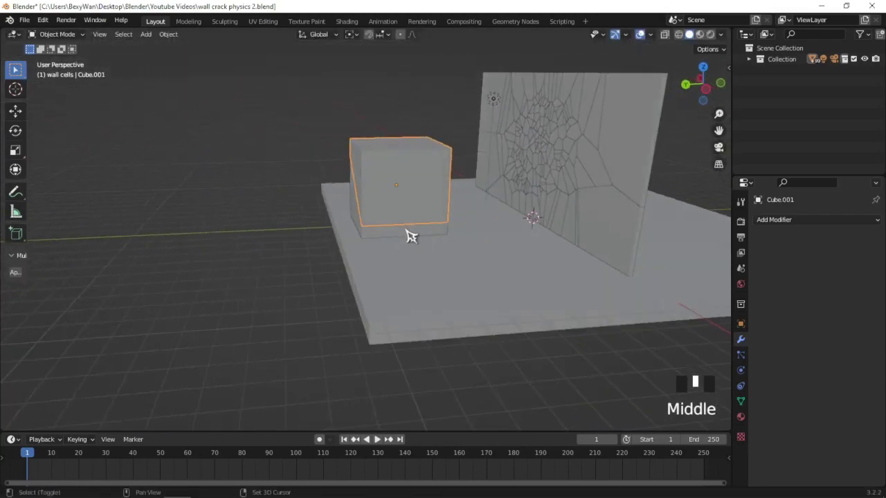
- Set the origins of both cube pieces to their own geometry and select only the upper piece
left_click(411, 234, "shift")
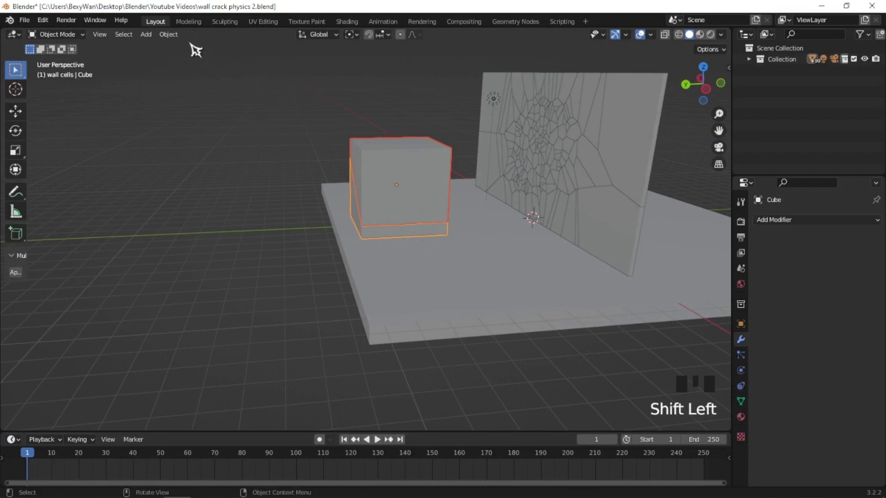
left_click(170, 34)
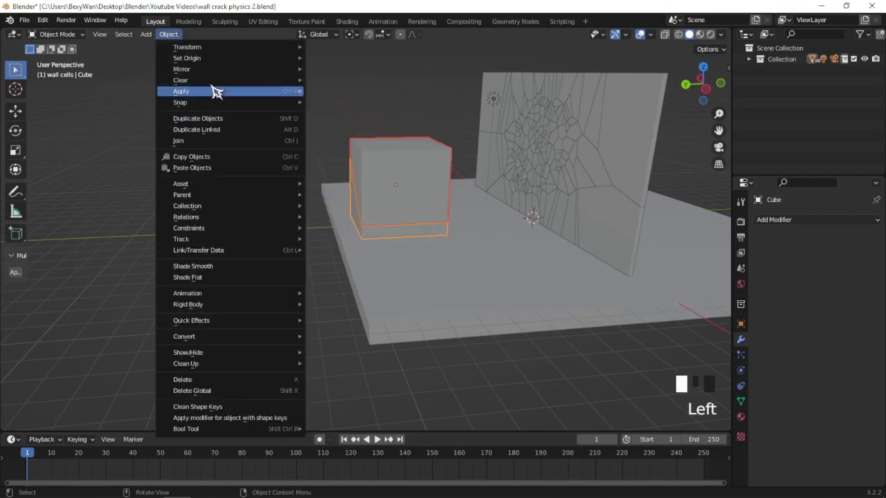
mouse_move(219, 59)
left_click(367, 71)
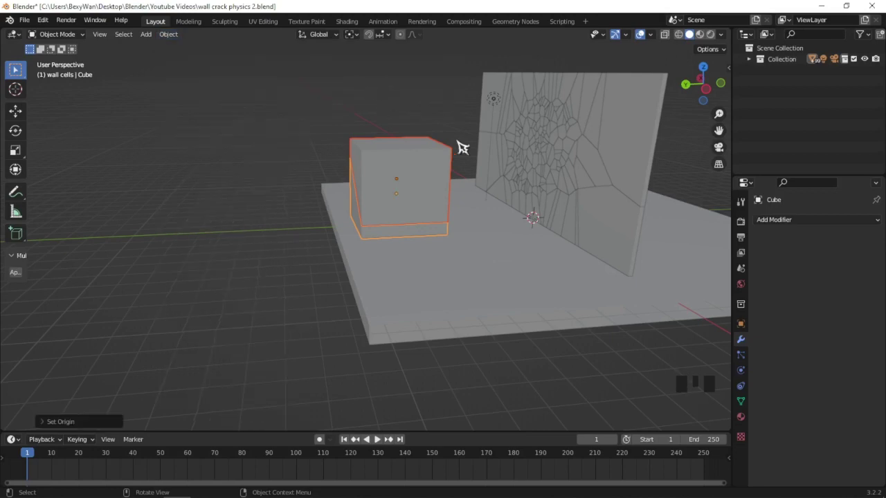
middle_click_drag(462, 148, 415, 161)
left_click(415, 162)
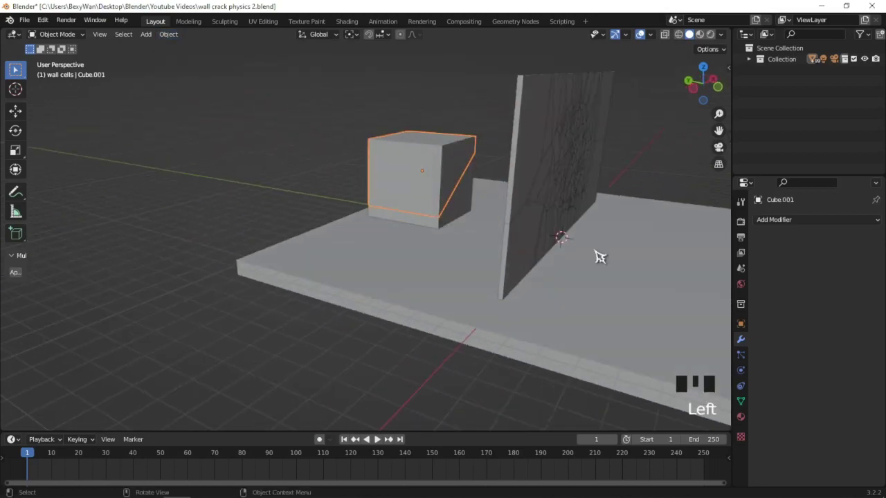
- Add Rigid Body physics to the cube's lower piece and switch its type, and add an Active Rigid Body to the upper piece
left_click(741, 417)
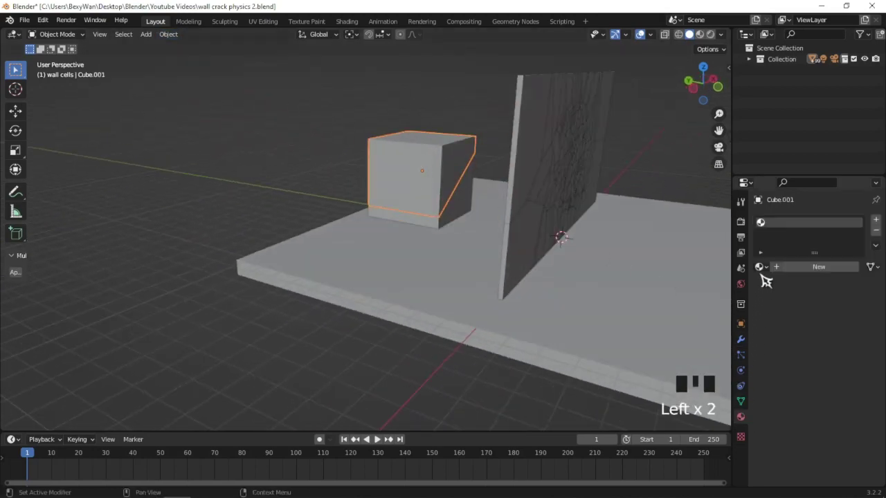
left_click(740, 357)
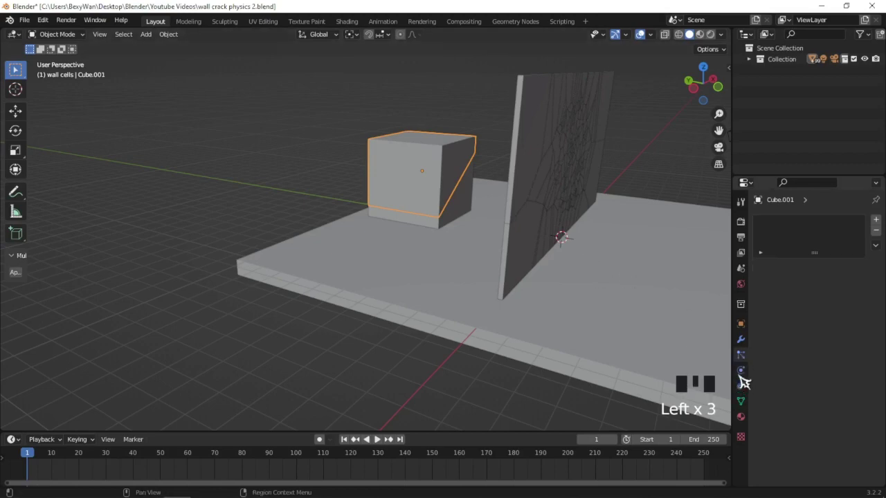
left_click(740, 370)
left_click(741, 385)
left_click(741, 370)
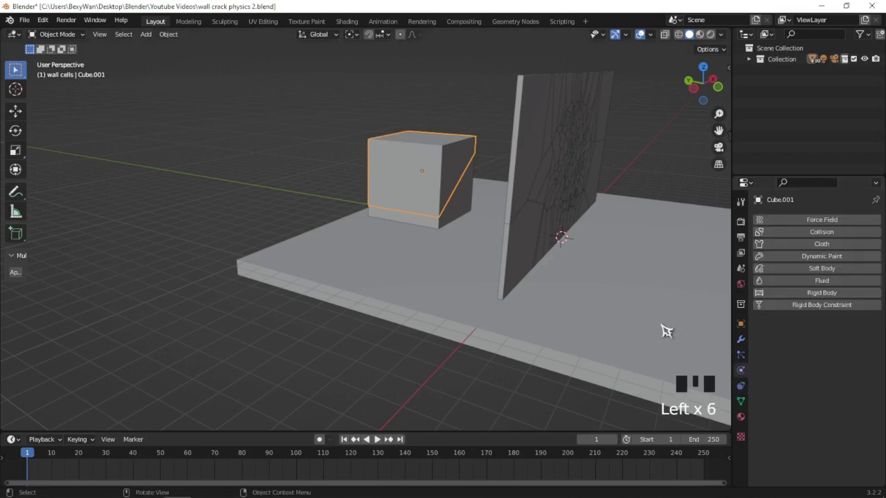
left_click(799, 294)
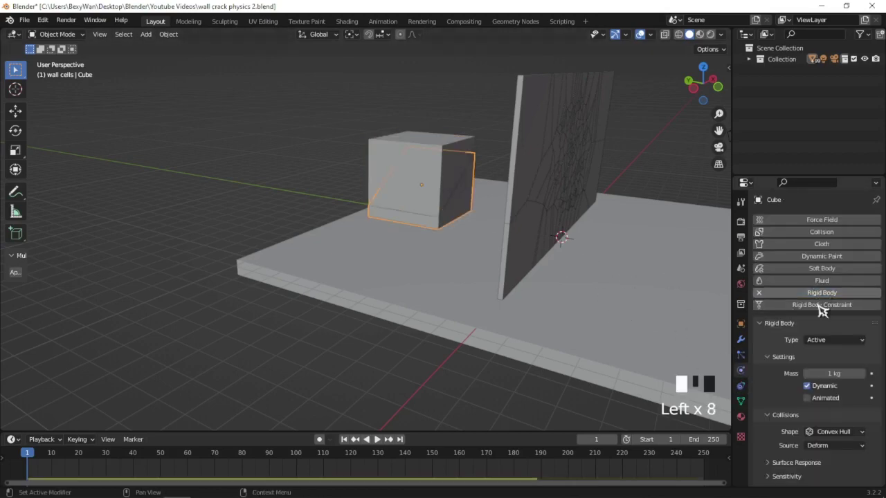
left_click(823, 340)
left_click(827, 365)
left_click(449, 170)
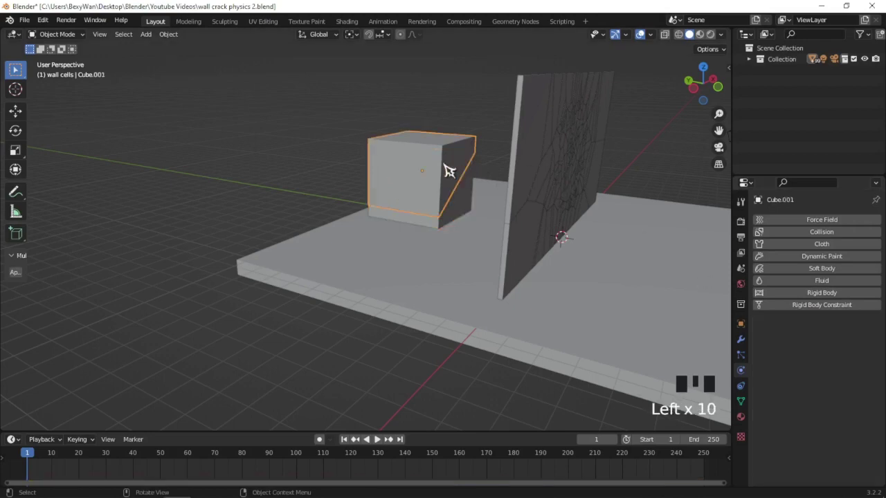
left_click(789, 293)
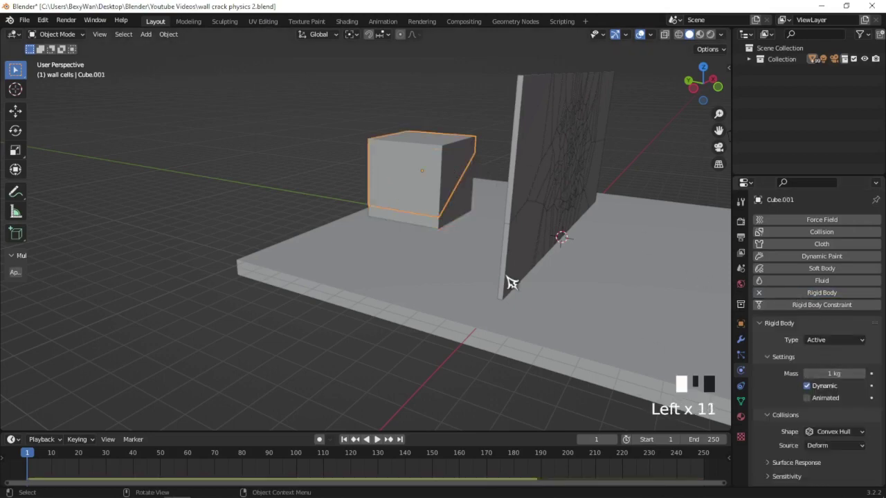
- Play the simulation to check the sliced cube, return to the first frame and save the file
middle_click_drag(510, 283, 515, 260)
key("space")
scroll(526, 246, "down", 2)
key("space")
key("shift+Left")
key("ctrl+s")
- Show the scene in Rendered shading and move the light along the Y axis to the front side of the wall
middle_click_drag(515, 260, 580, 254, "shift")
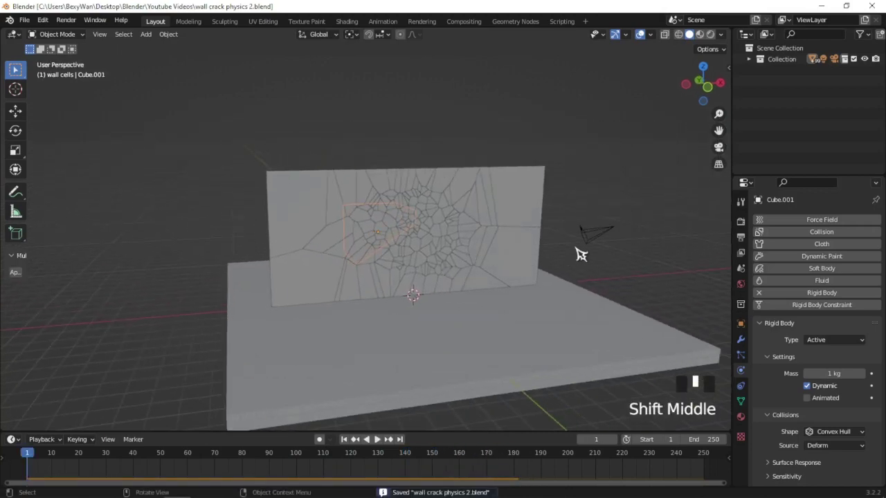
key("z")
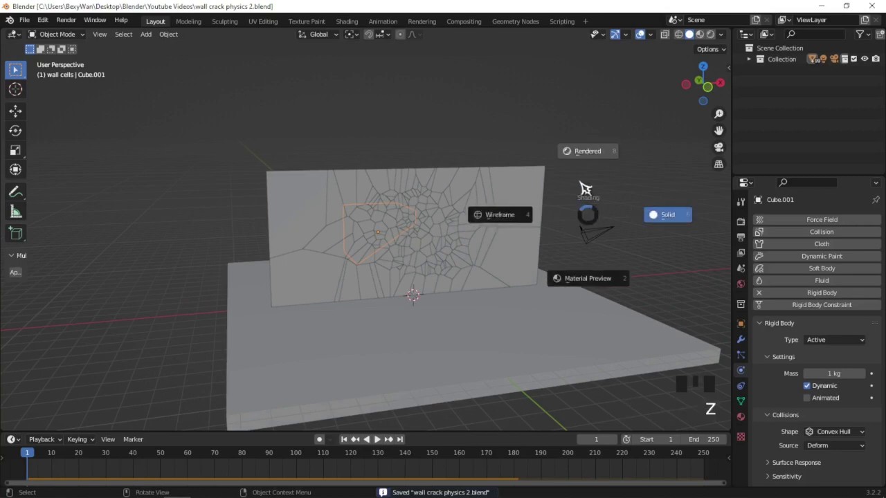
left_click(589, 215)
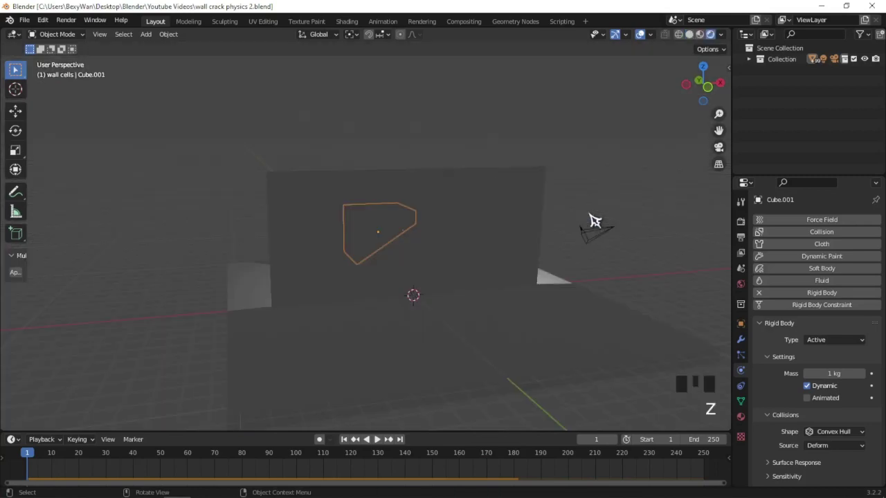
scroll(594, 191, "up", 2)
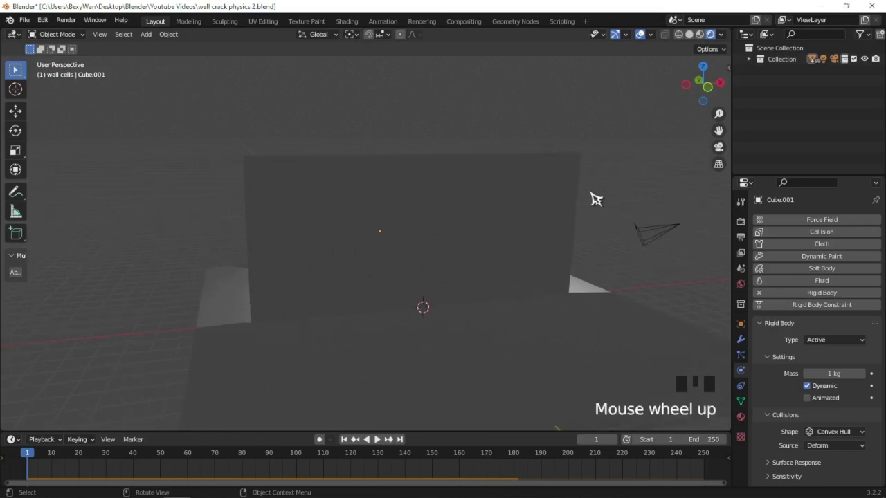
middle_click_drag(591, 198, 507, 223)
left_click(511, 216)
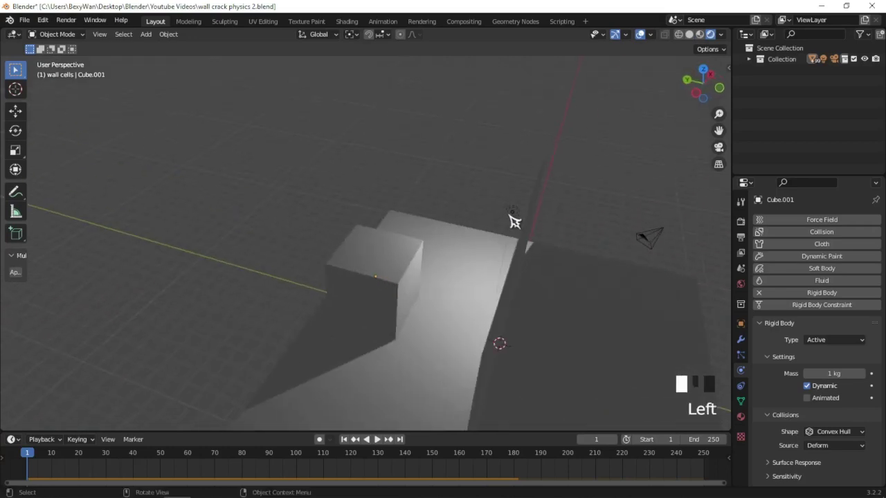
key("g")
key("y")
left_click(567, 241)
- Play the animation to frame 40 to examine the cracking wall under the light, and return to the first frame
middle_click_drag(567, 241, 487, 211)
scroll(534, 200, "up", 2)
scroll(516, 196, "up", 2)
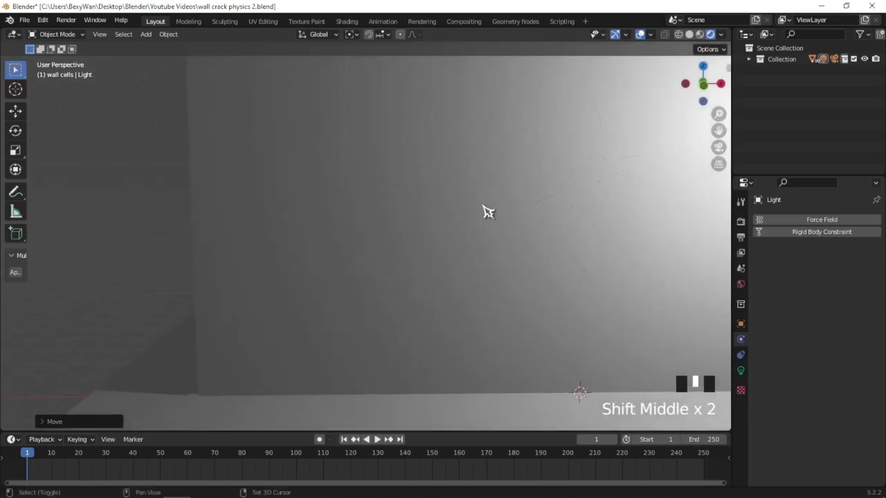
middle_click_drag(575, 184, 453, 191, "shift")
key("space")
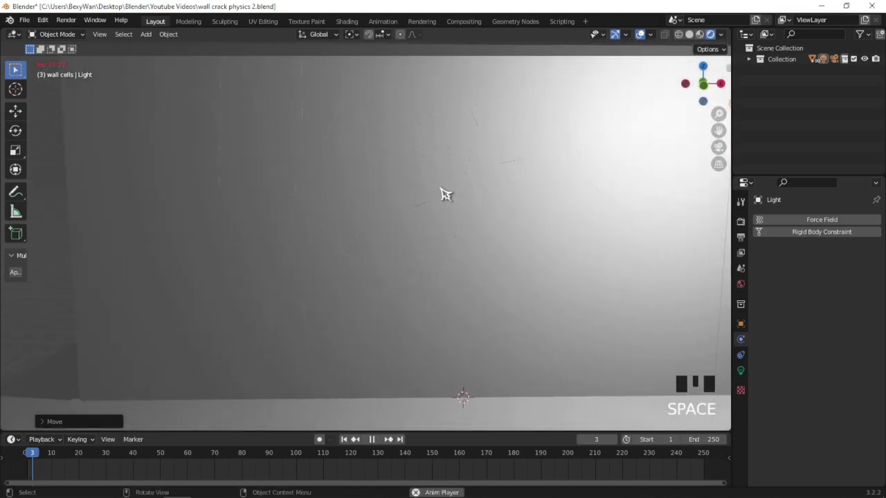
key("space")
scroll(445, 194, "down", 2)
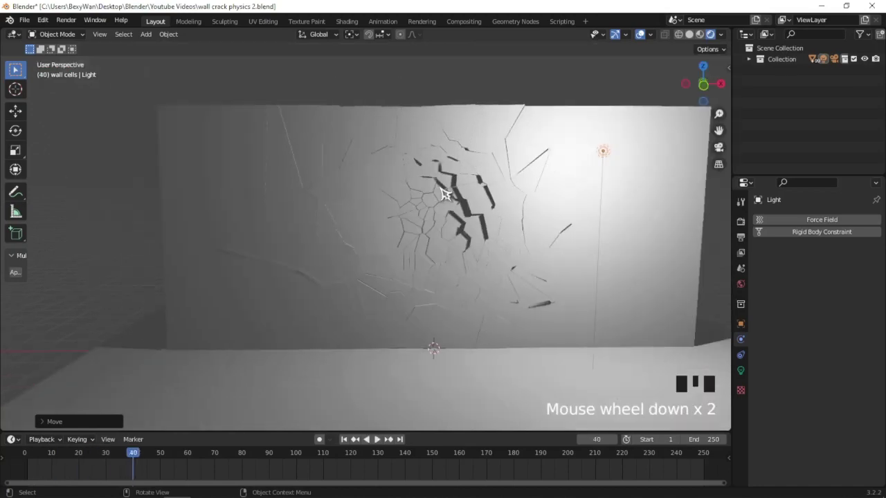
mouse_move(445, 194)
middle_mouse_down()
mouse_move(478, 219)
mouse_move(453, 206)
middle_mouse_up()
key("shift+Left")
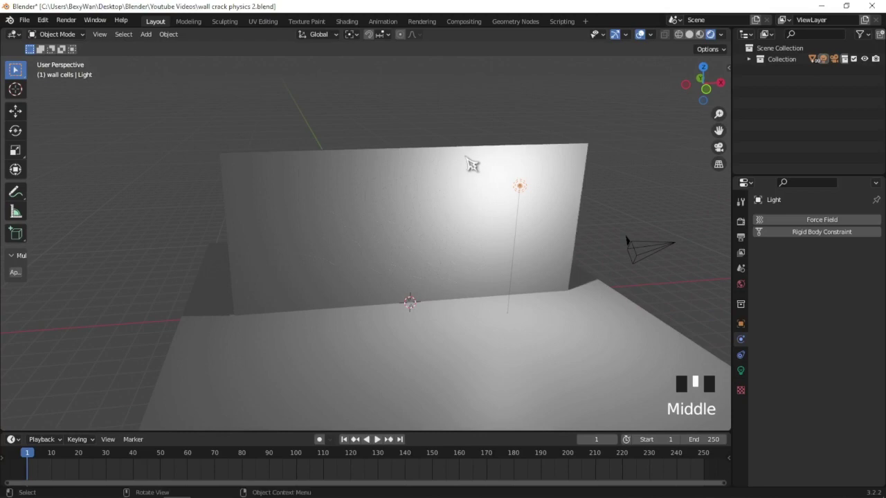
- Expand the scene's collection, collapse the wall cells group, and unhide and select the original wall object Plane.001
left_click(748, 60)
scroll(773, 93, "down", 4)
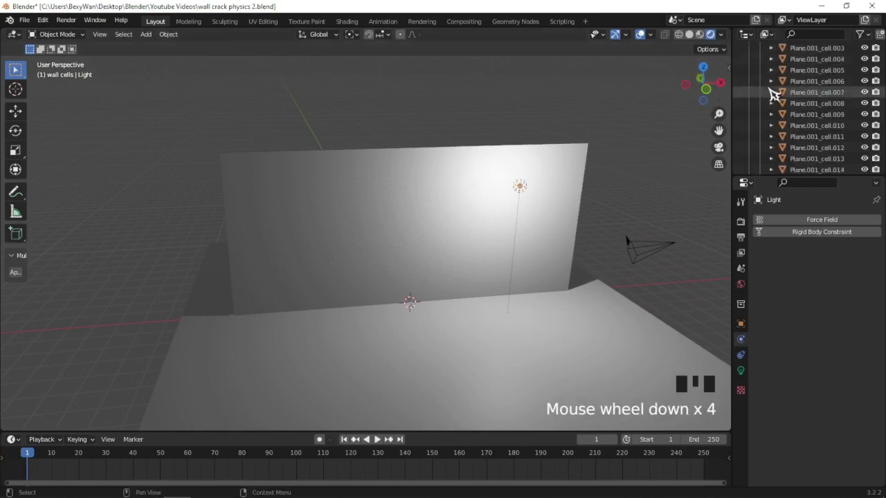
scroll(765, 64, "up", 3)
left_click(760, 48)
scroll(761, 52, "down", 4)
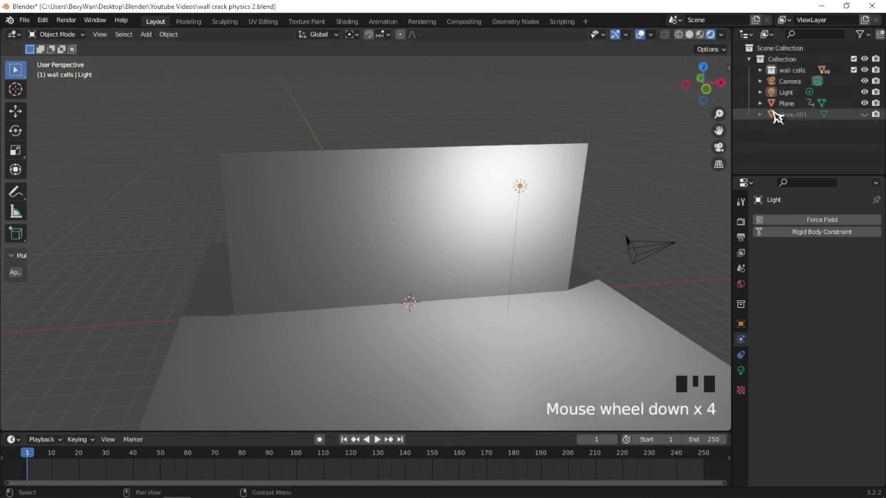
left_click(863, 114)
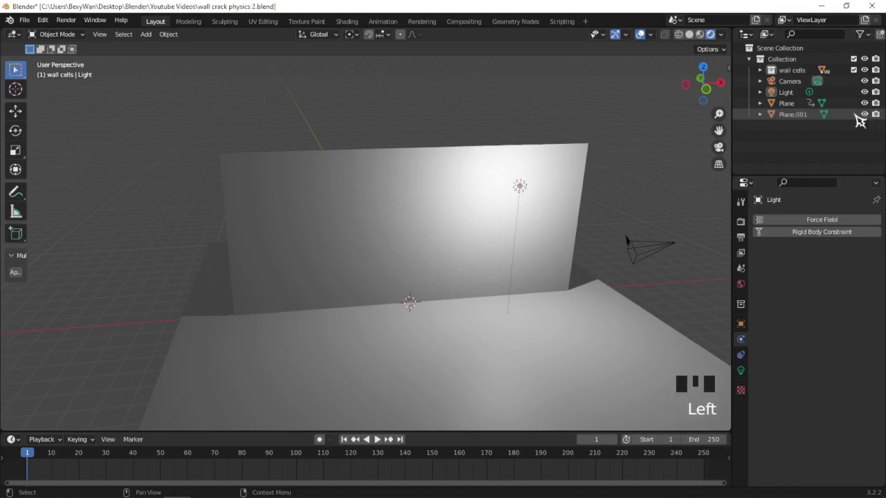
left_click(777, 116)
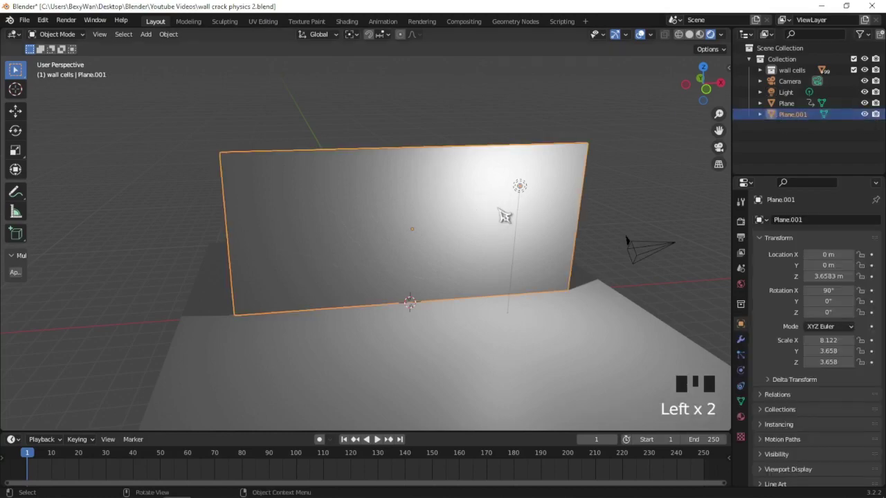
- Hide Plane.001 and advance frame by frame to frame 31 to find where the wall cracks begin
key("Right")
key("Right")
key("Right")
key("Right")
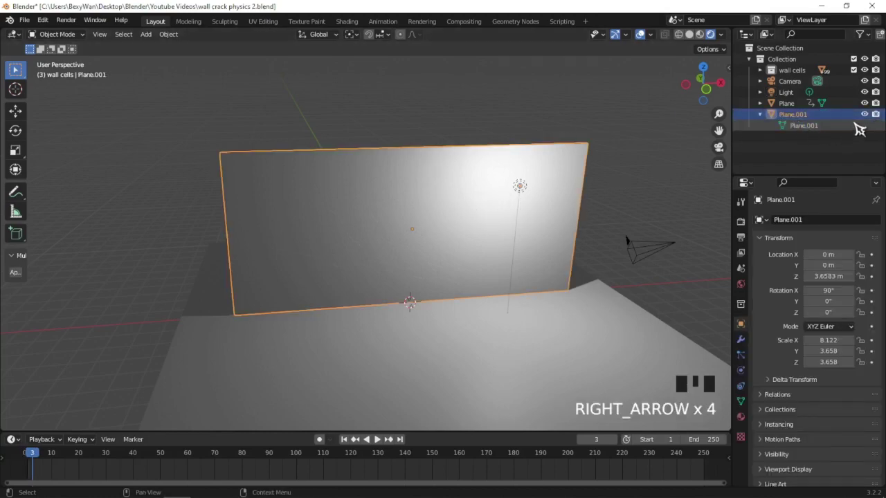
left_click(864, 115)
key("Right")
key("Right")
key("Right")
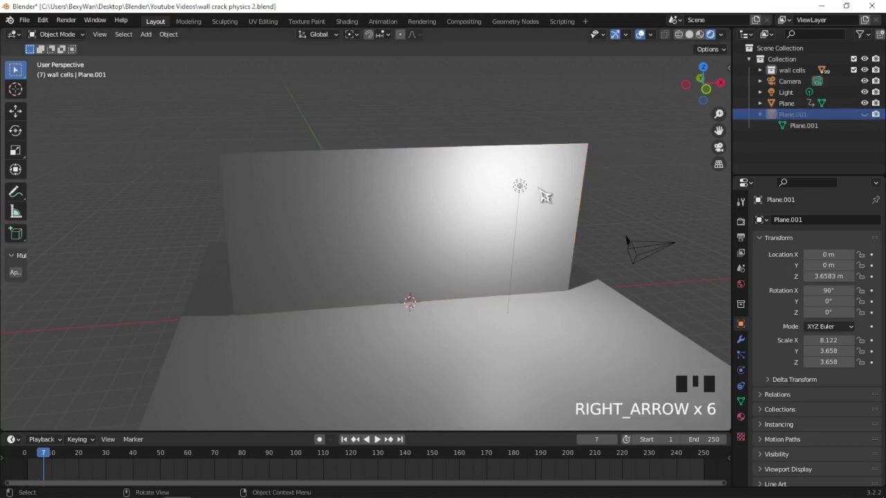
key("Right")
scroll(513, 213, "up", 2)
key("Right")
key("Right")
key("Right")
key("Right")
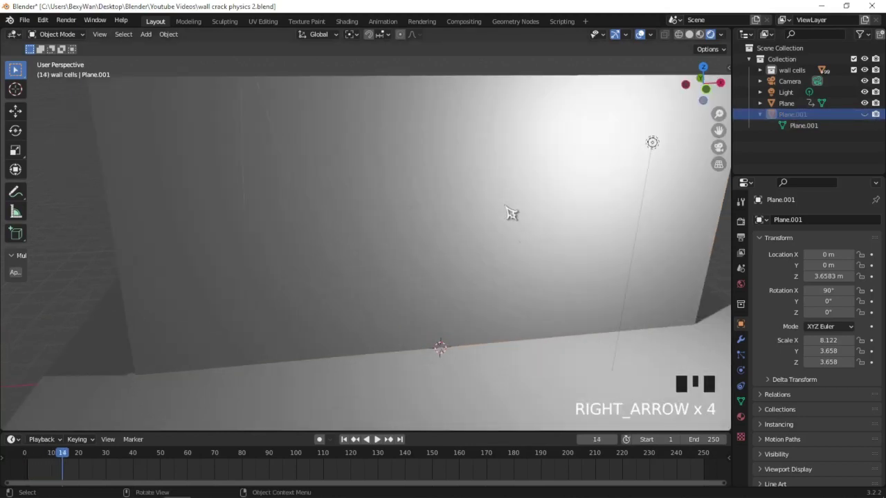
key("Right")
key("Right")
key("Right")
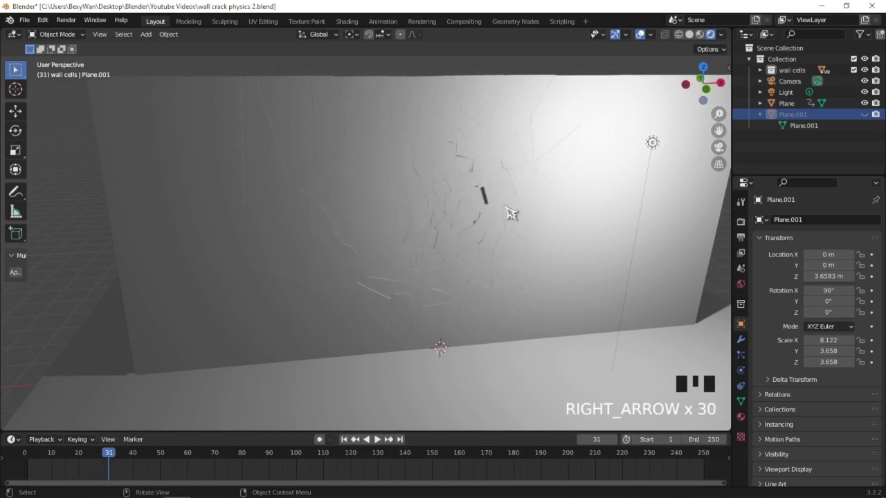
- Compare the frames around the first cracks from several angles and stop at frame 30
middle_click_drag(506, 213, 573, 214)
key("Right")
key("Right")
key("Right")
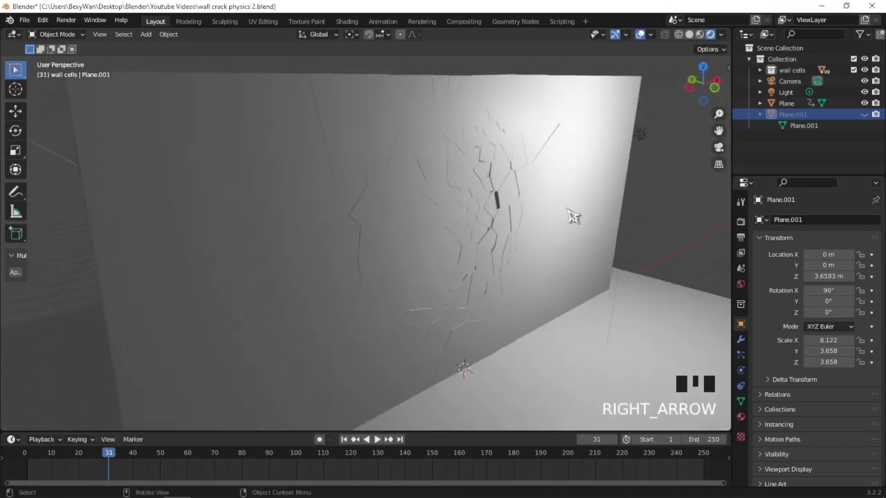
key("Left")
key("Left")
key("Left")
key("Right")
middle_click_drag(570, 213, 530, 208)
scroll(531, 201, "down", 2)
key("Left")
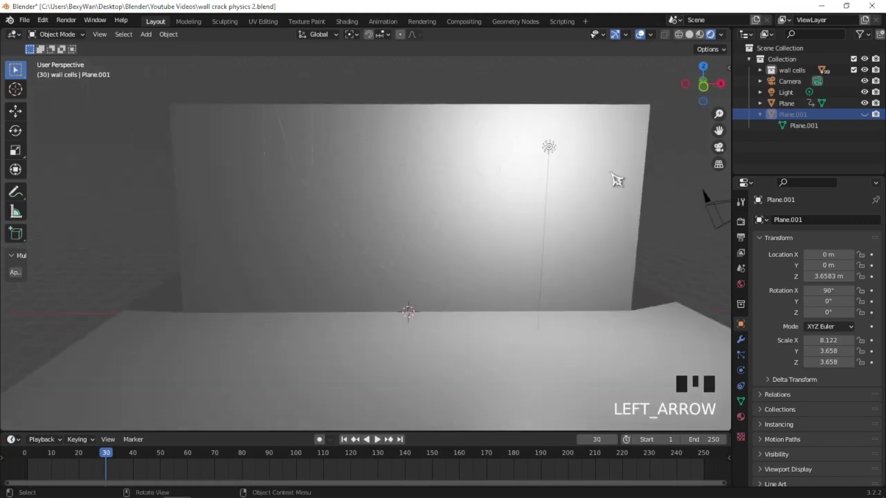
- Unhide and select Plane.001, and insert a Scale keyframe for it at frame 30
left_click(864, 114)
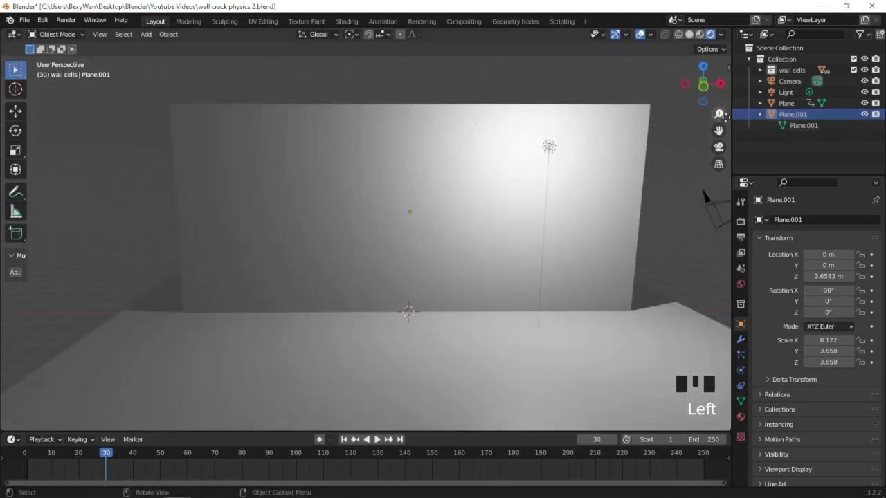
left_click(775, 115)
key("i")
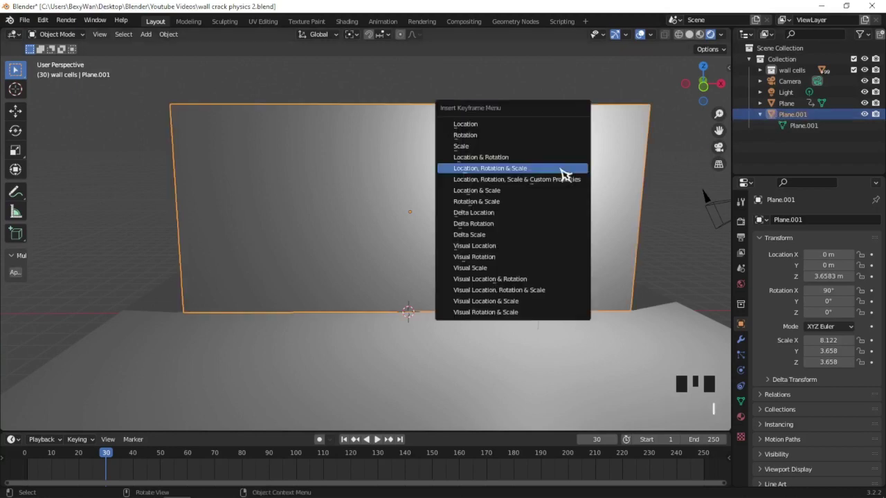
left_click(526, 147)
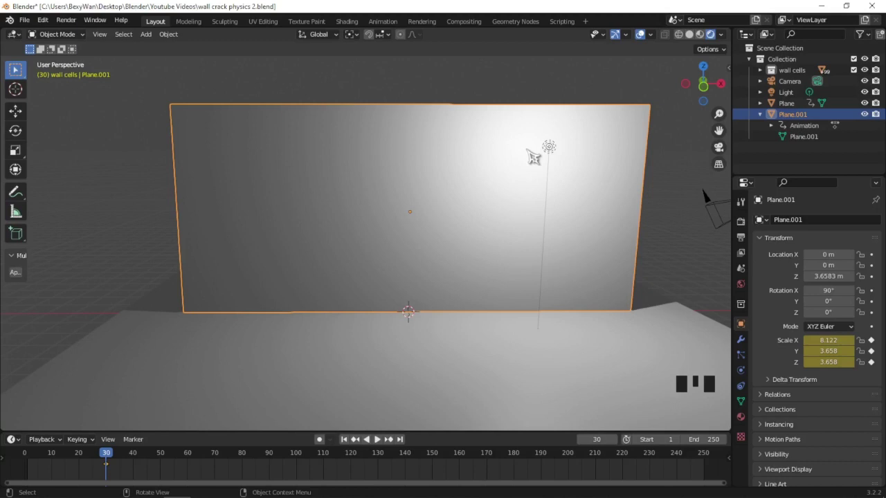
- Scale Plane.001 to 0 at frame 31 and insert a Scale keyframe there
key("Right")
type("s")
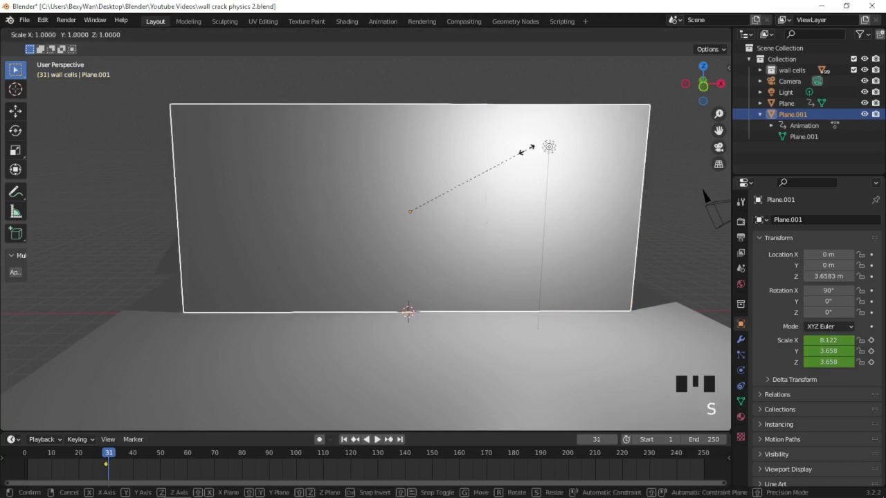
type("0")
key("Return")
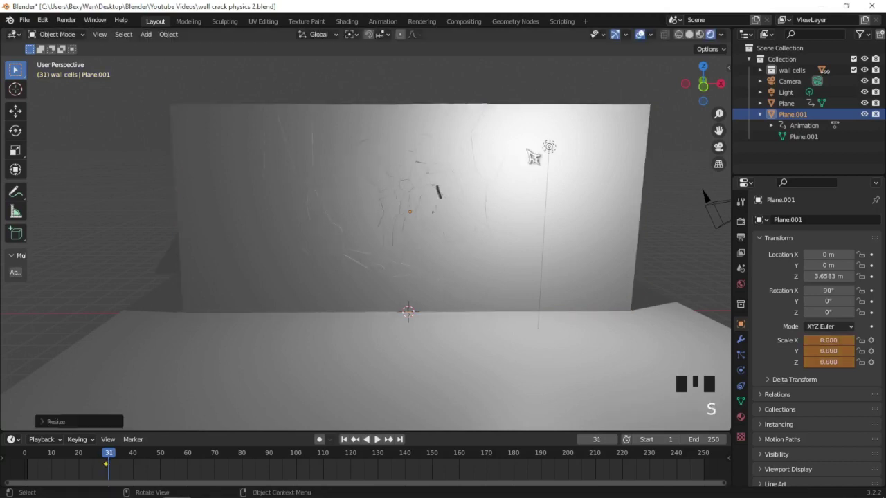
key("i")
left_click(527, 153)
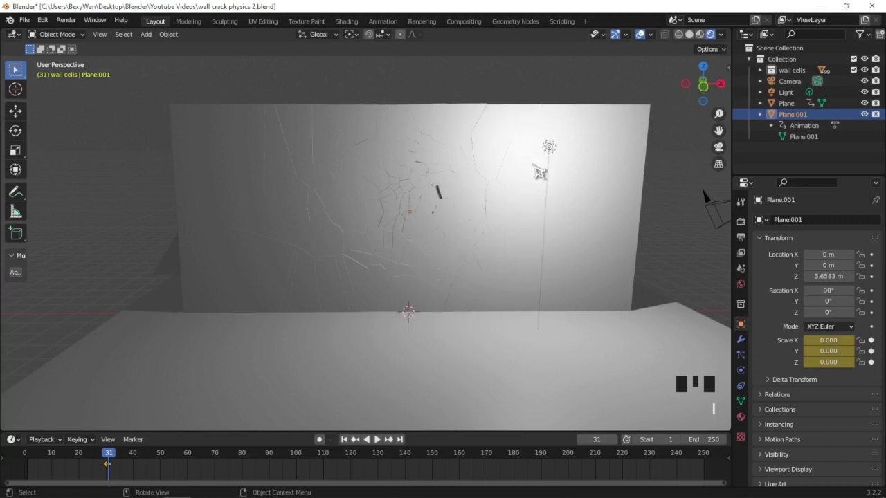
- Step between frames 30 and 32 to check the switch from the solid wall to the cracked cells
key("Left")
middle_click_drag(533, 172, 484, 221)
scroll(451, 215, "down", 3)
scroll(476, 215, "up", 2)
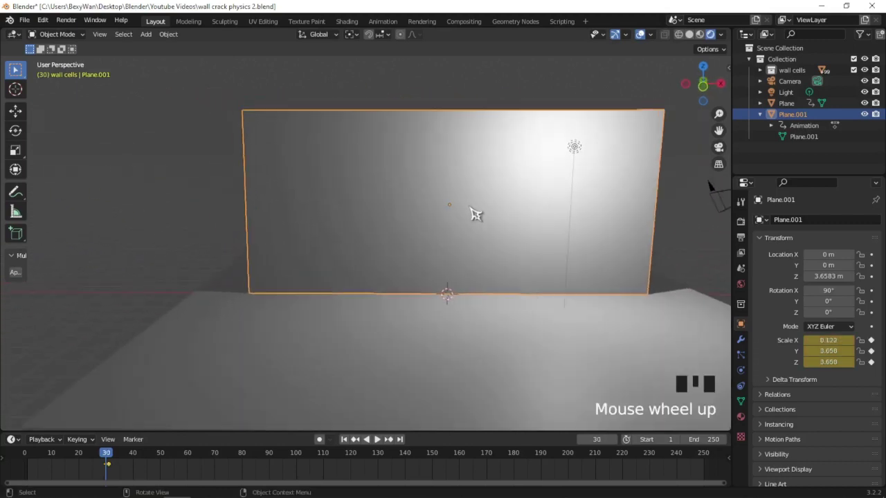
key("Right")
key("Right")
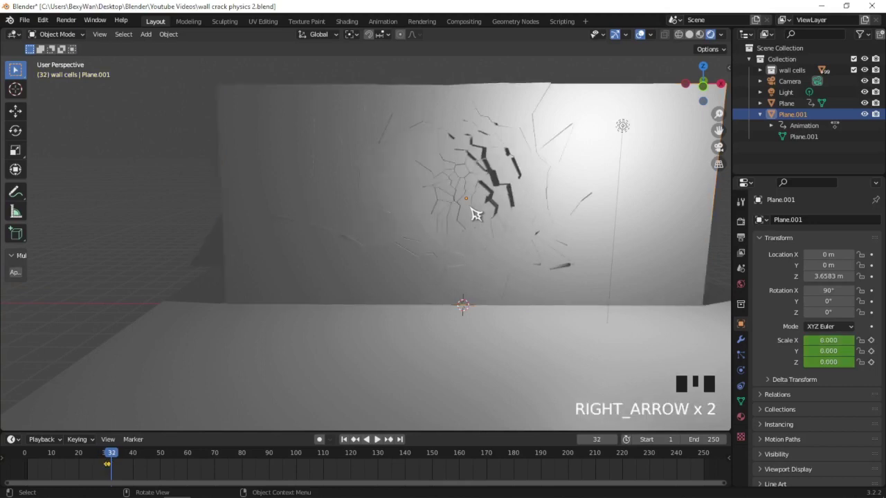
- Select all the objects in the wall cells collection and make the large upper-right cell the active one
left_click(547, 143)
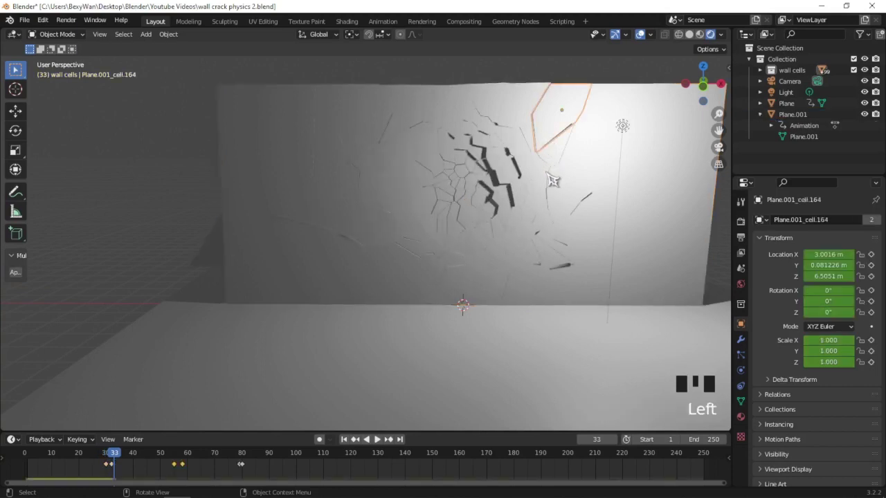
right_click(789, 70)
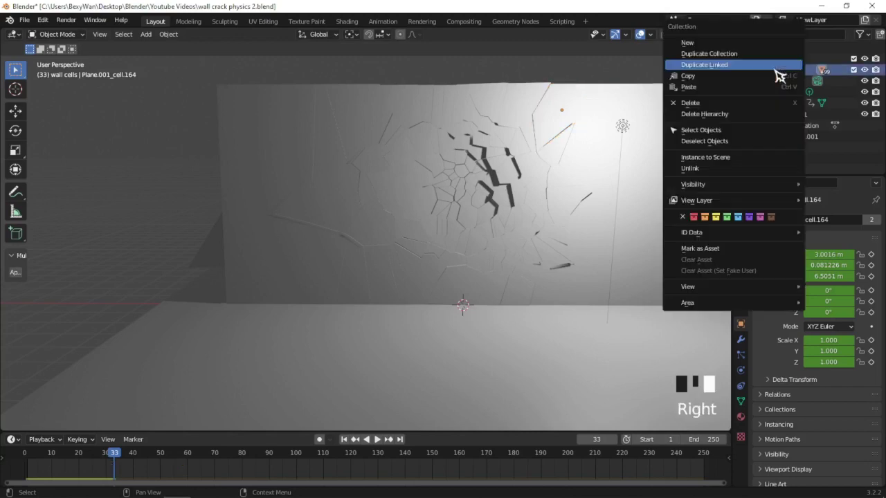
left_click(725, 129)
middle_click_drag(582, 173, 123, 251)
scroll(593, 179, "down", 2)
left_click_drag(87, 234, 363, 326, "ctrl")
middle_click_drag(364, 326, 284, 301)
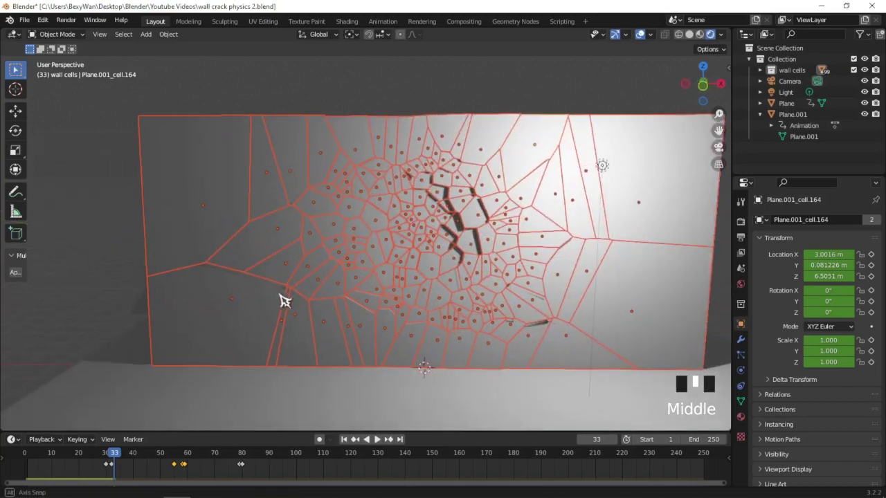
left_click(671, 179, "shift")
scroll(635, 225, "down", 2)
middle_click_drag(635, 225, 545, 210)
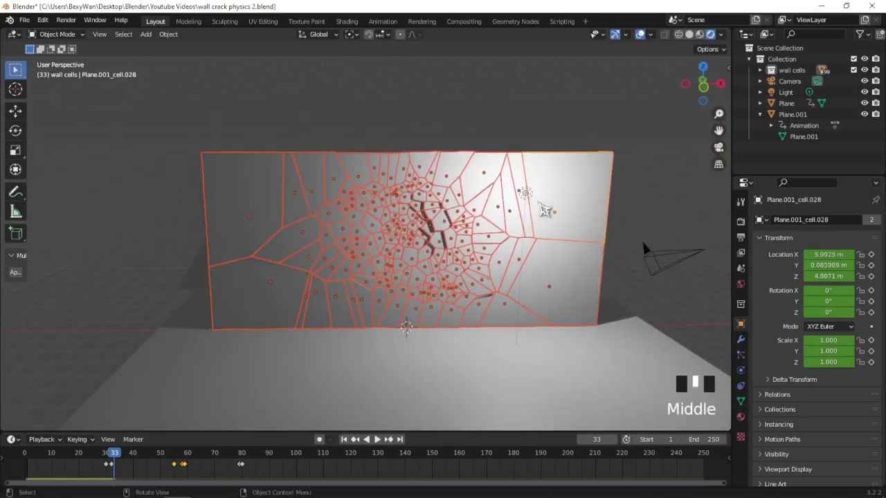
- Step back and forth through the frames around 31 to find where the cracked cells should appear
key("Left")
key("Left")
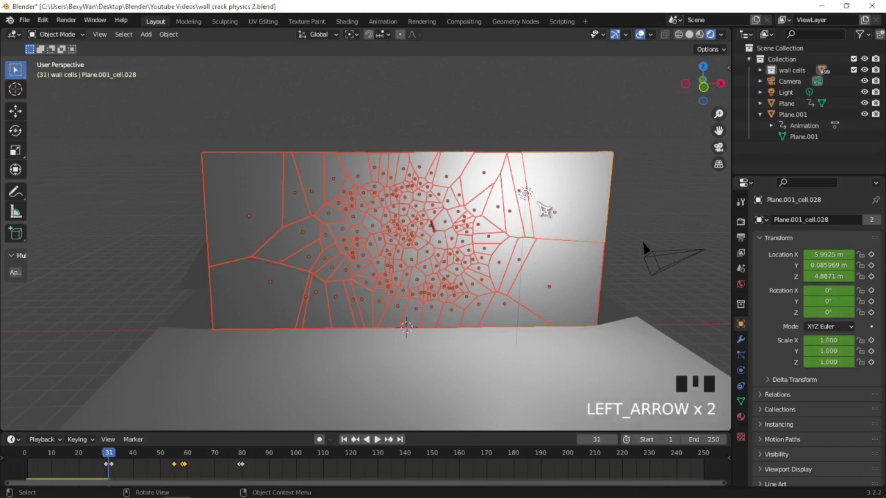
key("Left")
key("Right")
key("Right")
key("Right")
scroll(544, 210, "up", 1)
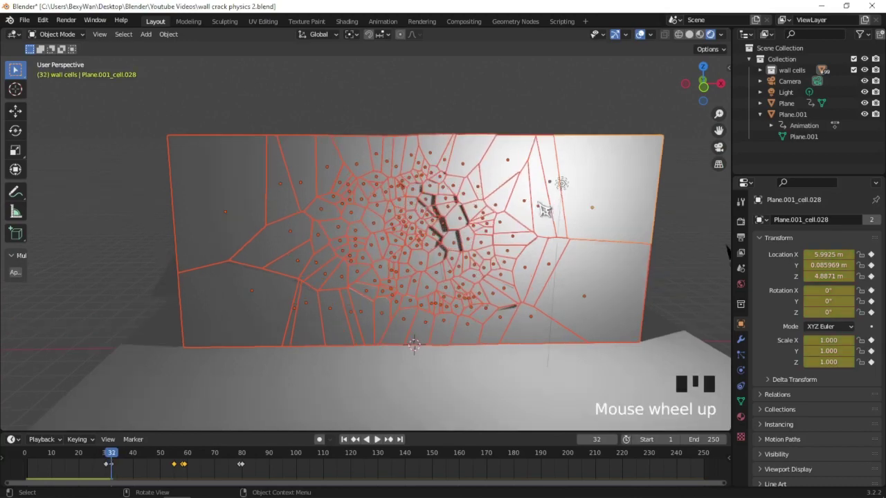
key("Left")
key("Left")
key("Left")
key("Right")
key("Right")
key("Right")
key("Left")
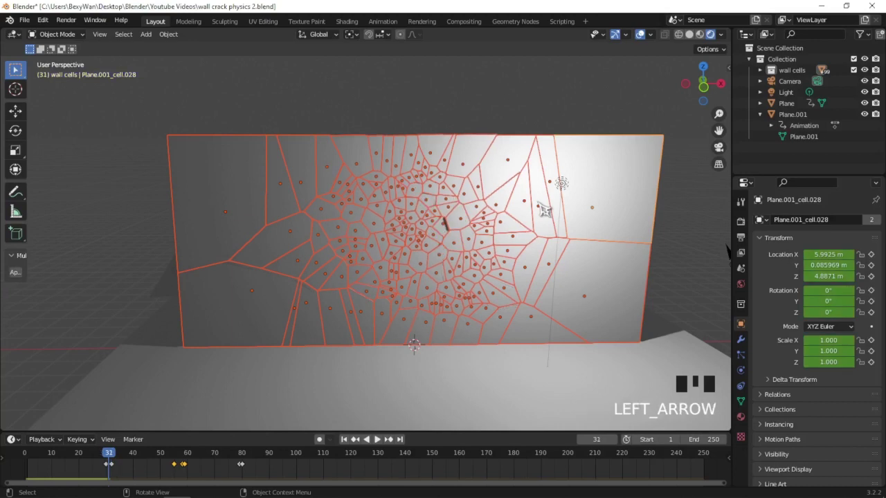
key("Left")
key("Left")
- Insert a Scale keyframe for the selected wall cells at frame 31
middle_click_drag(545, 210, 538, 205)
key("Right")
key("i")
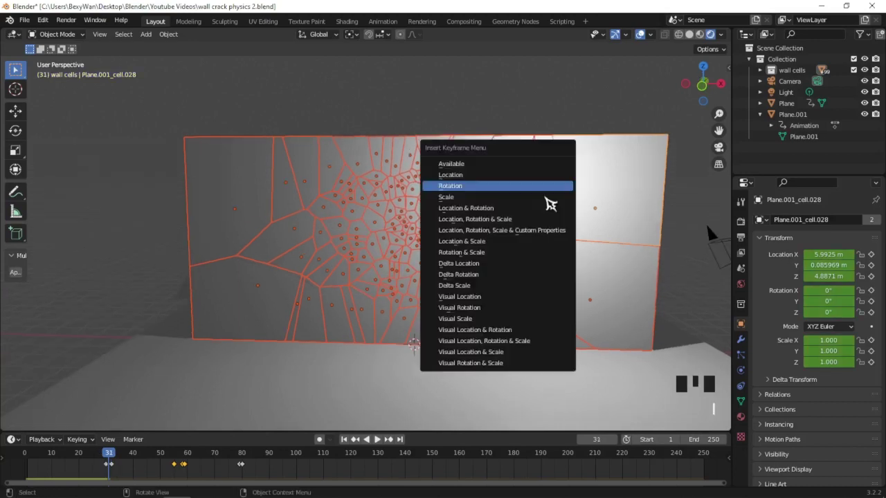
left_click(516, 198)
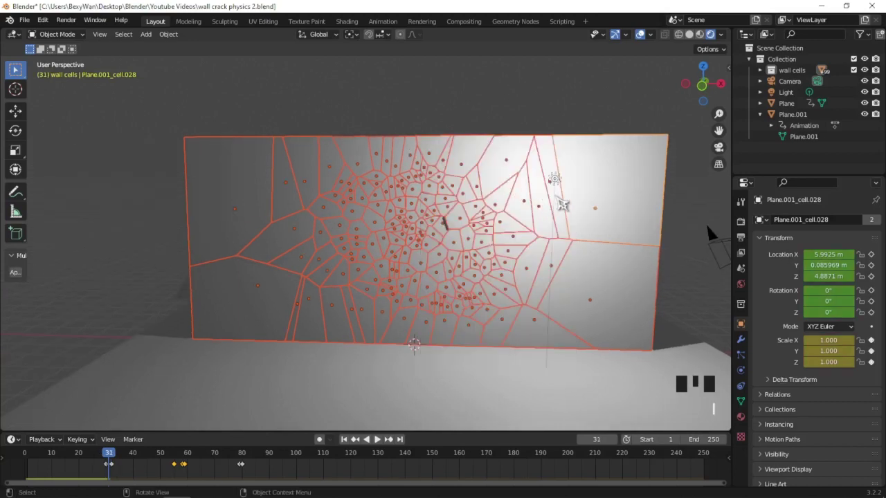
- Scale the wall cells to 0 at frame 30 and insert a Scale keyframe there
key("Left")
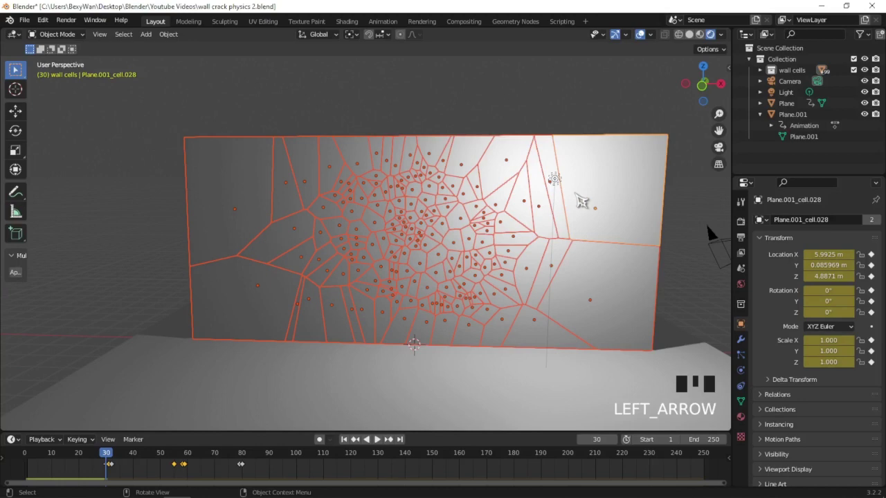
key("s")
key("0")
left_click(575, 194)
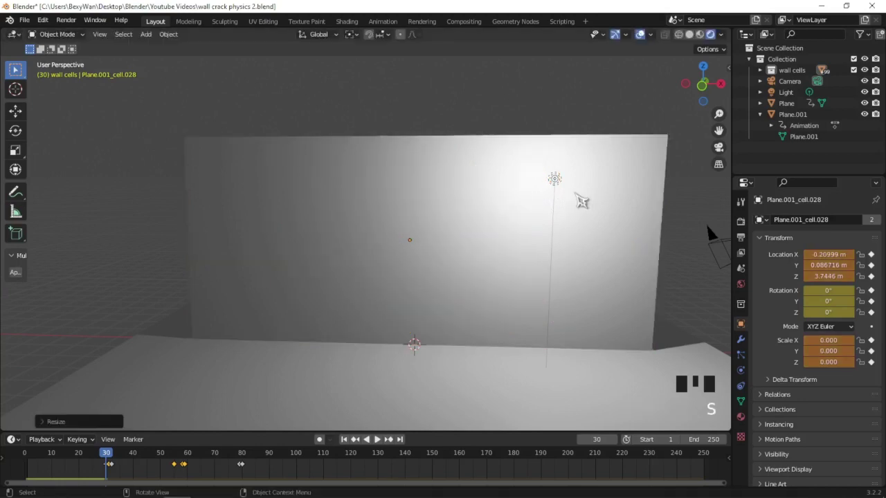
key("i")
left_click(576, 195)
scroll(581, 201, "down", 2)
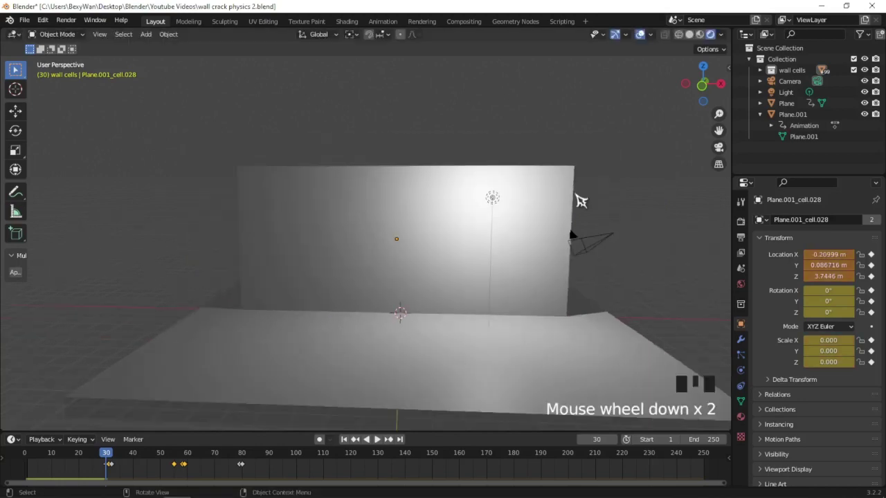
- Hide the viewport overlays and play the animation from the first frame, examining the wall's cracking and collapse from different views
key("shift+alt+z")
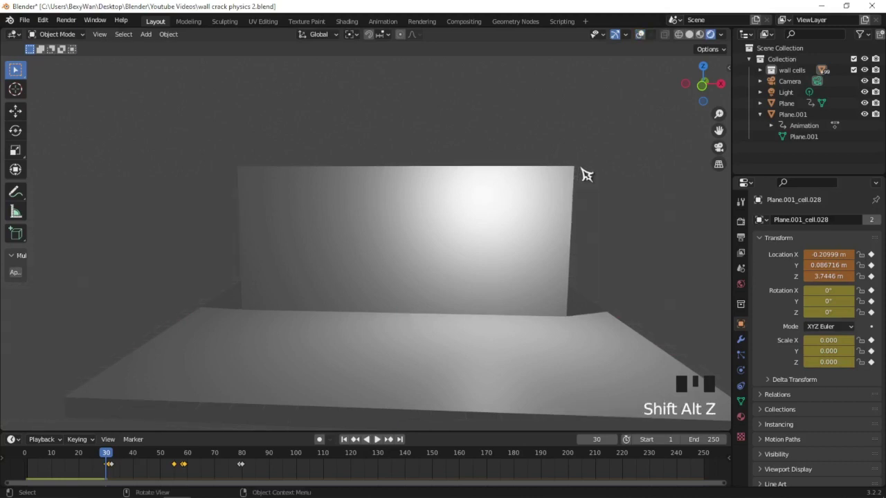
key("shift+Left")
key("space")
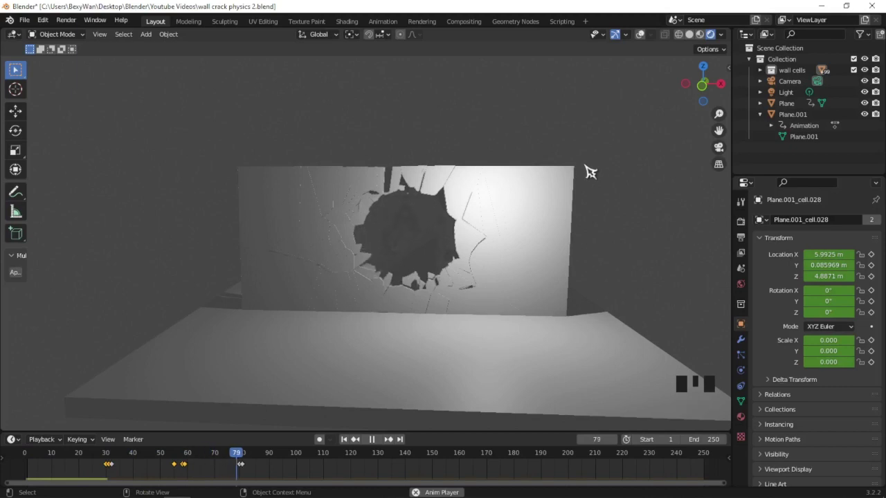
middle_click_drag(551, 182, 507, 225)
key("space")
key("space")
scroll(508, 225, "up", 1)
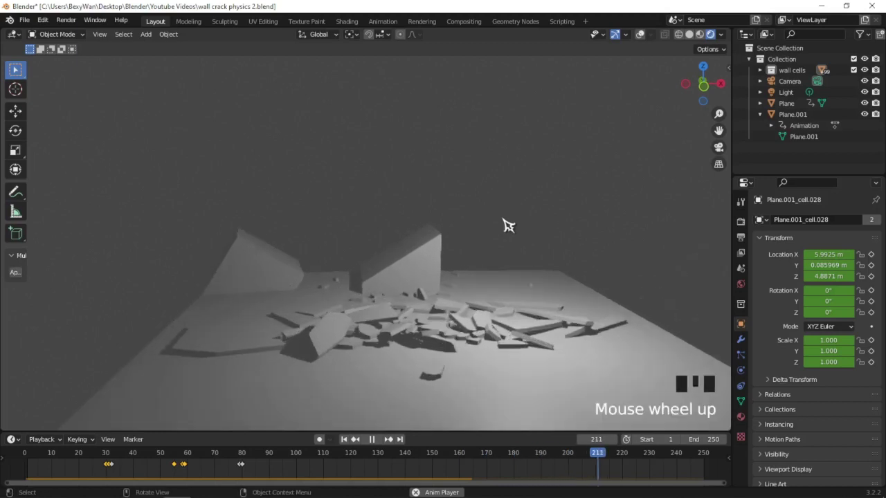
scroll(508, 225, "down", 2)
scroll(509, 225, "up", 1)
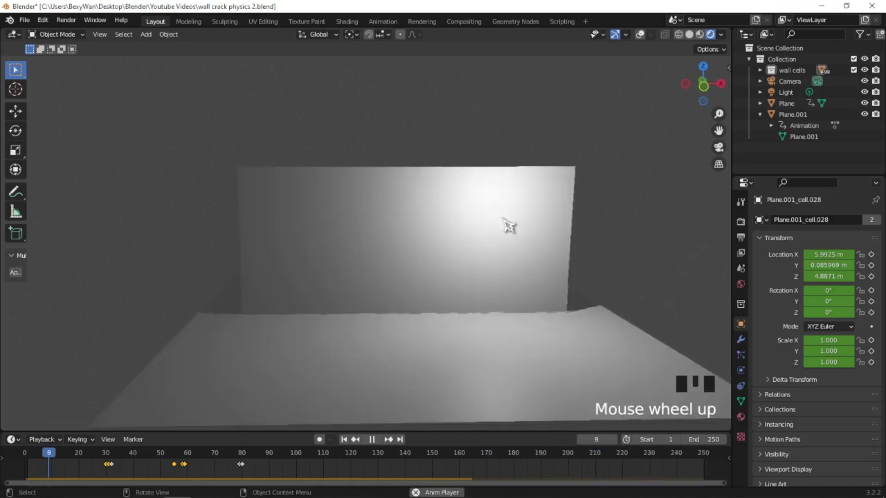
middle_click_drag(503, 219, 438, 261)
scroll(505, 221, "up", 1)
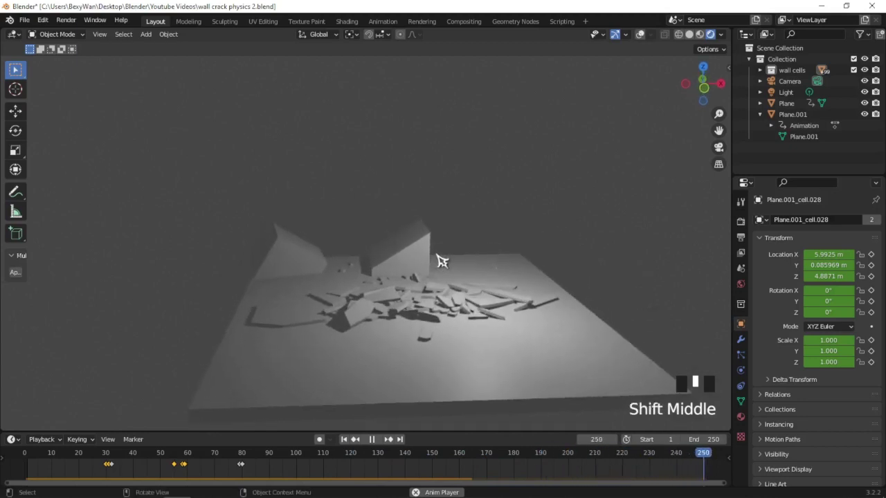